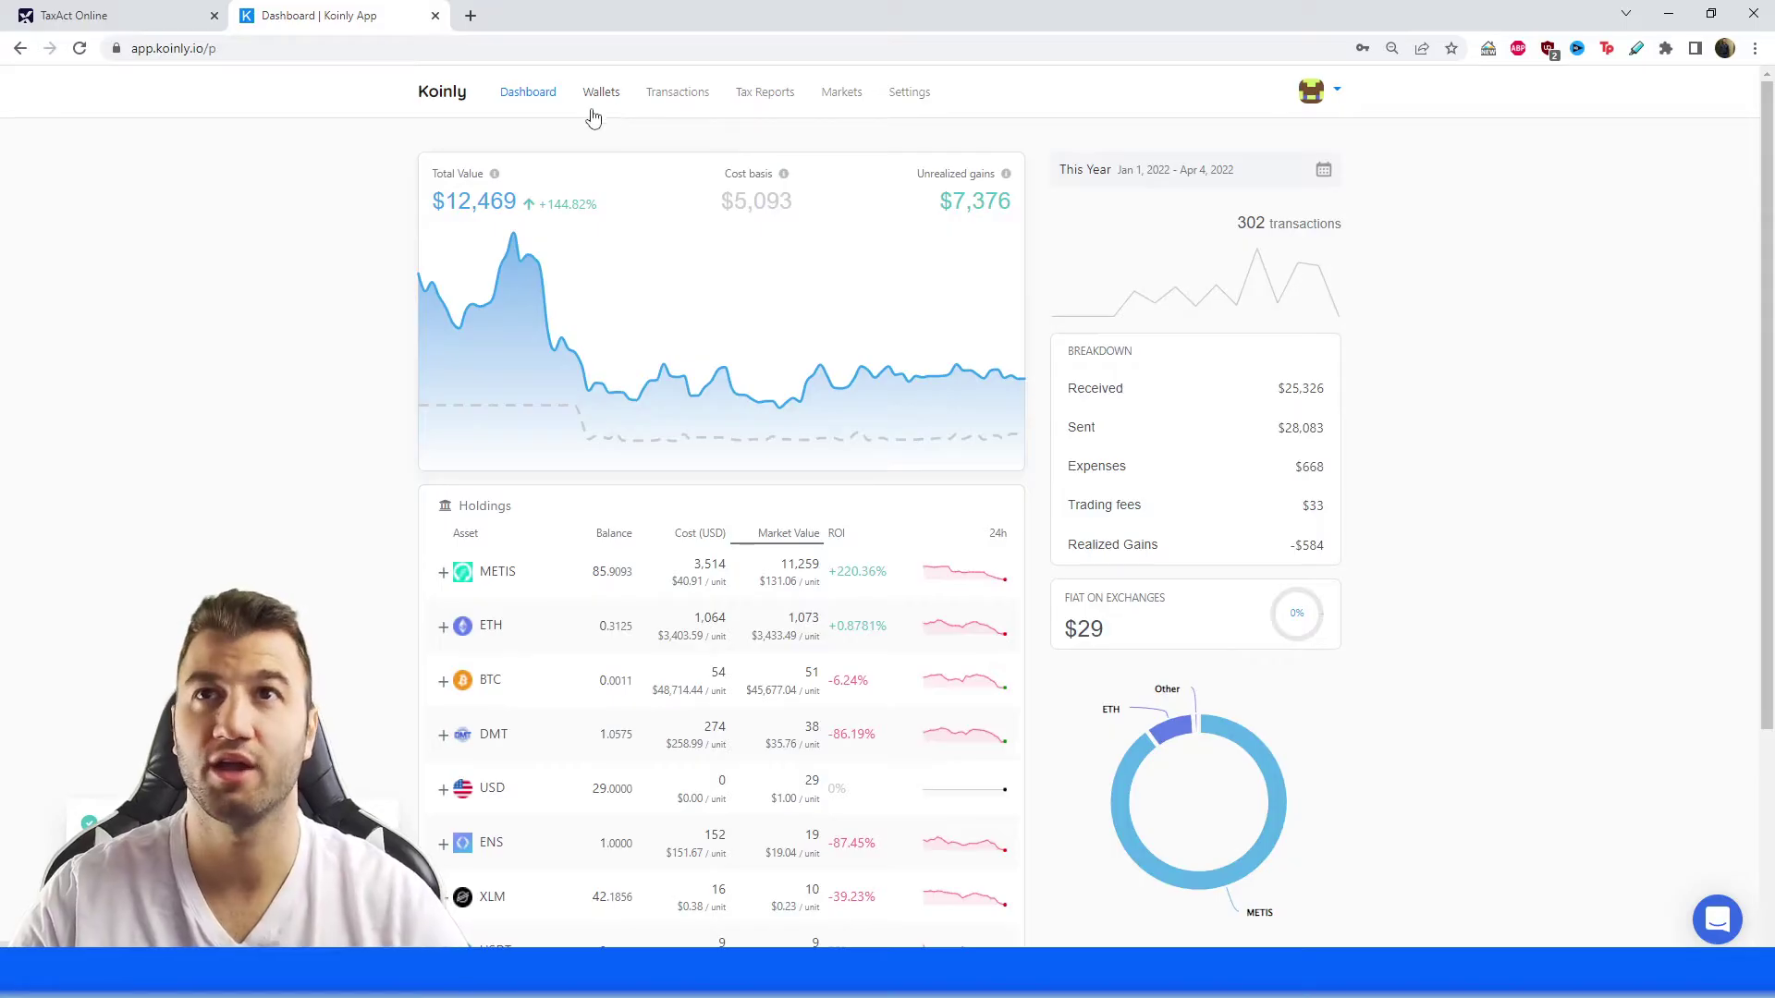
# Browse both pages of the Ethereum wallet's 363 transactions, then return to the six-wallet list.
pyautogui.click(601, 109)
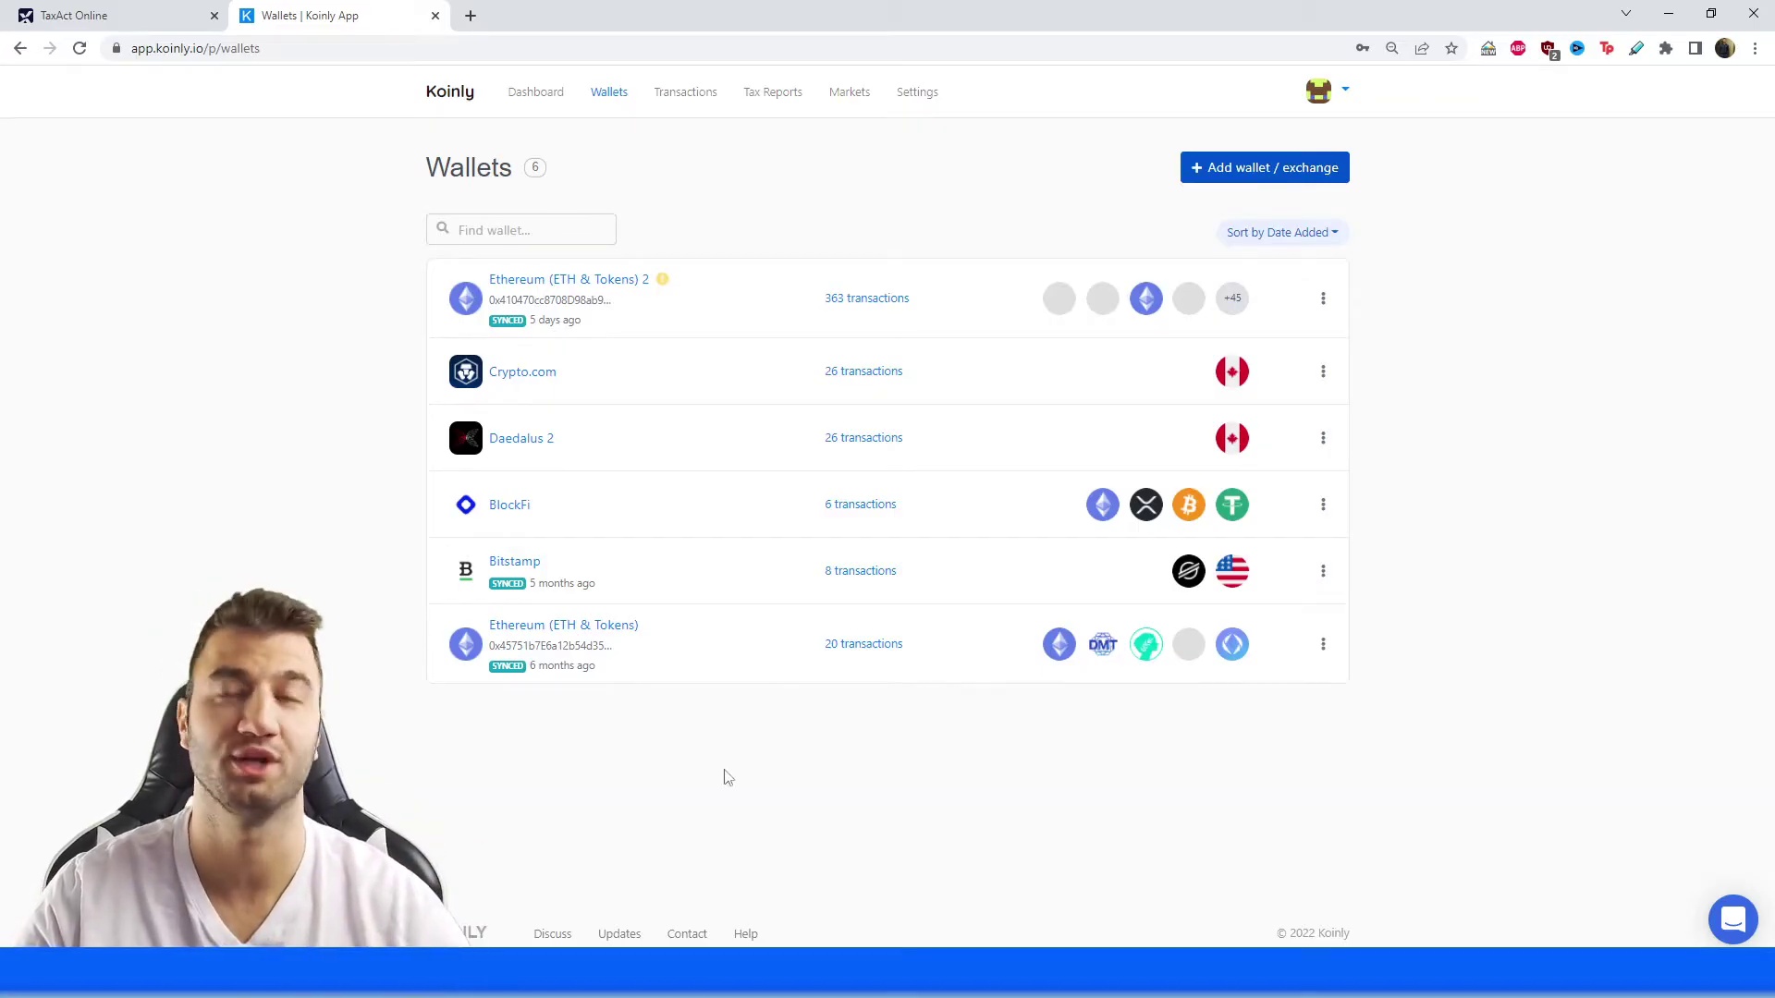
pyautogui.click(868, 298)
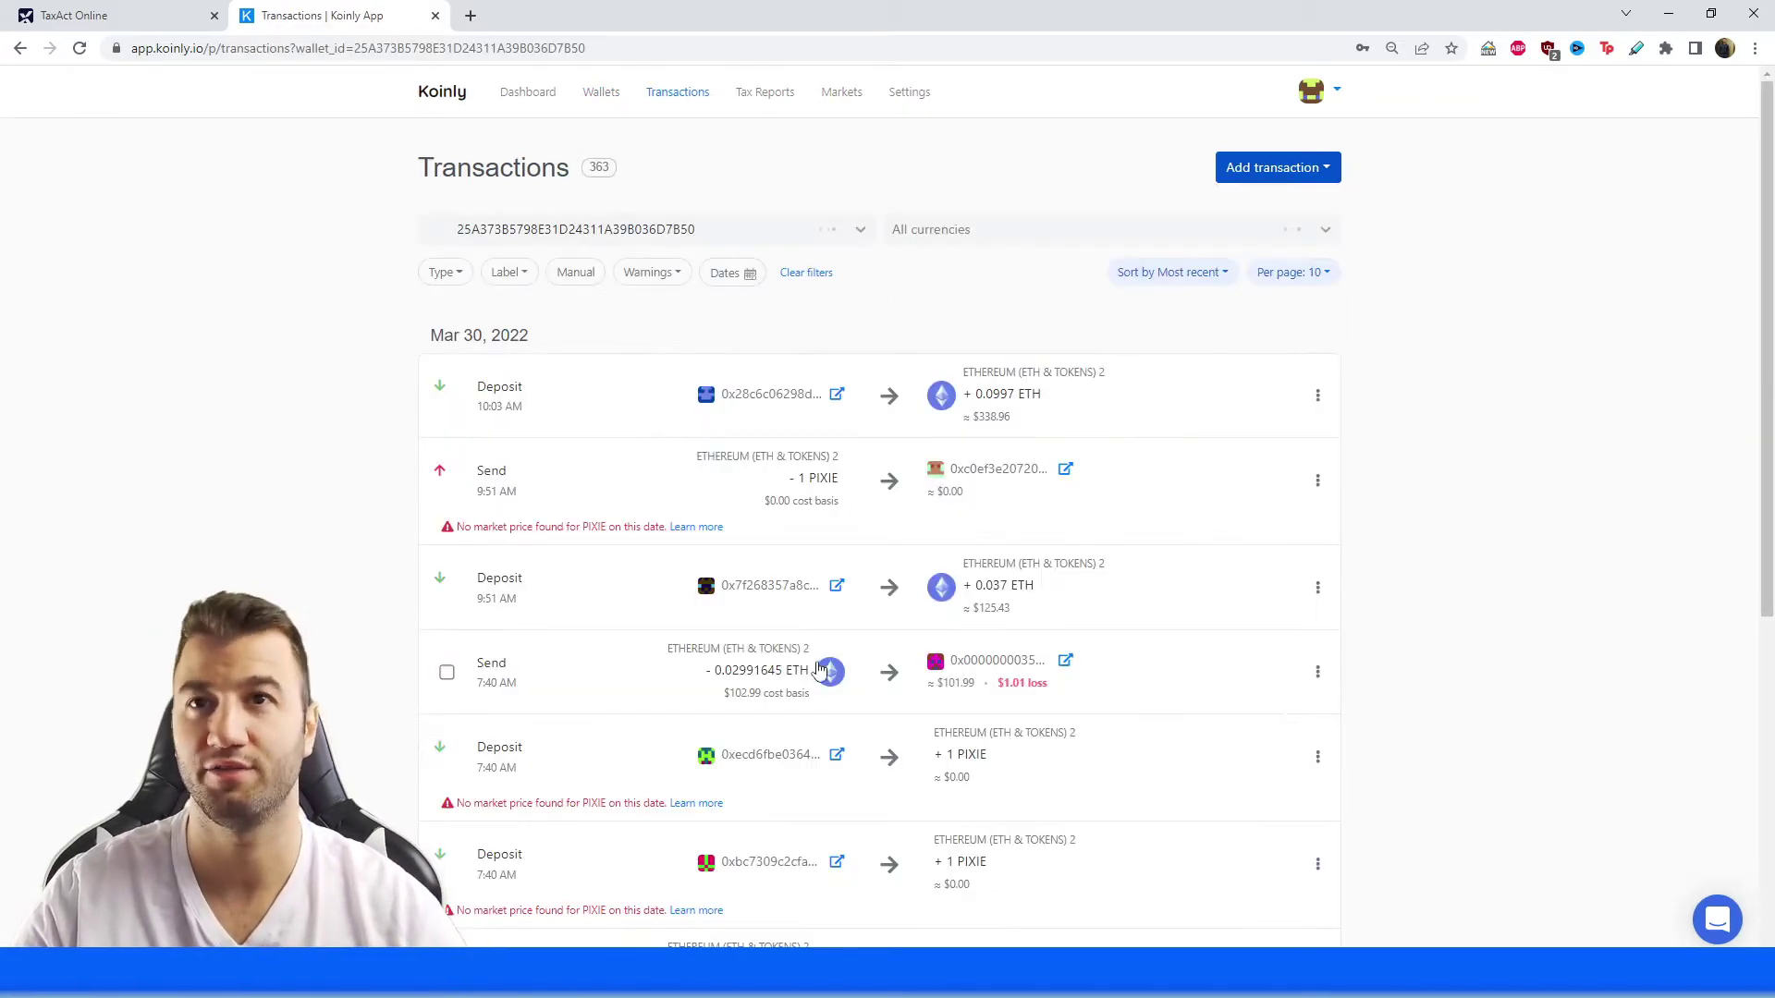
pyautogui.scroll(-3, 849, 740)
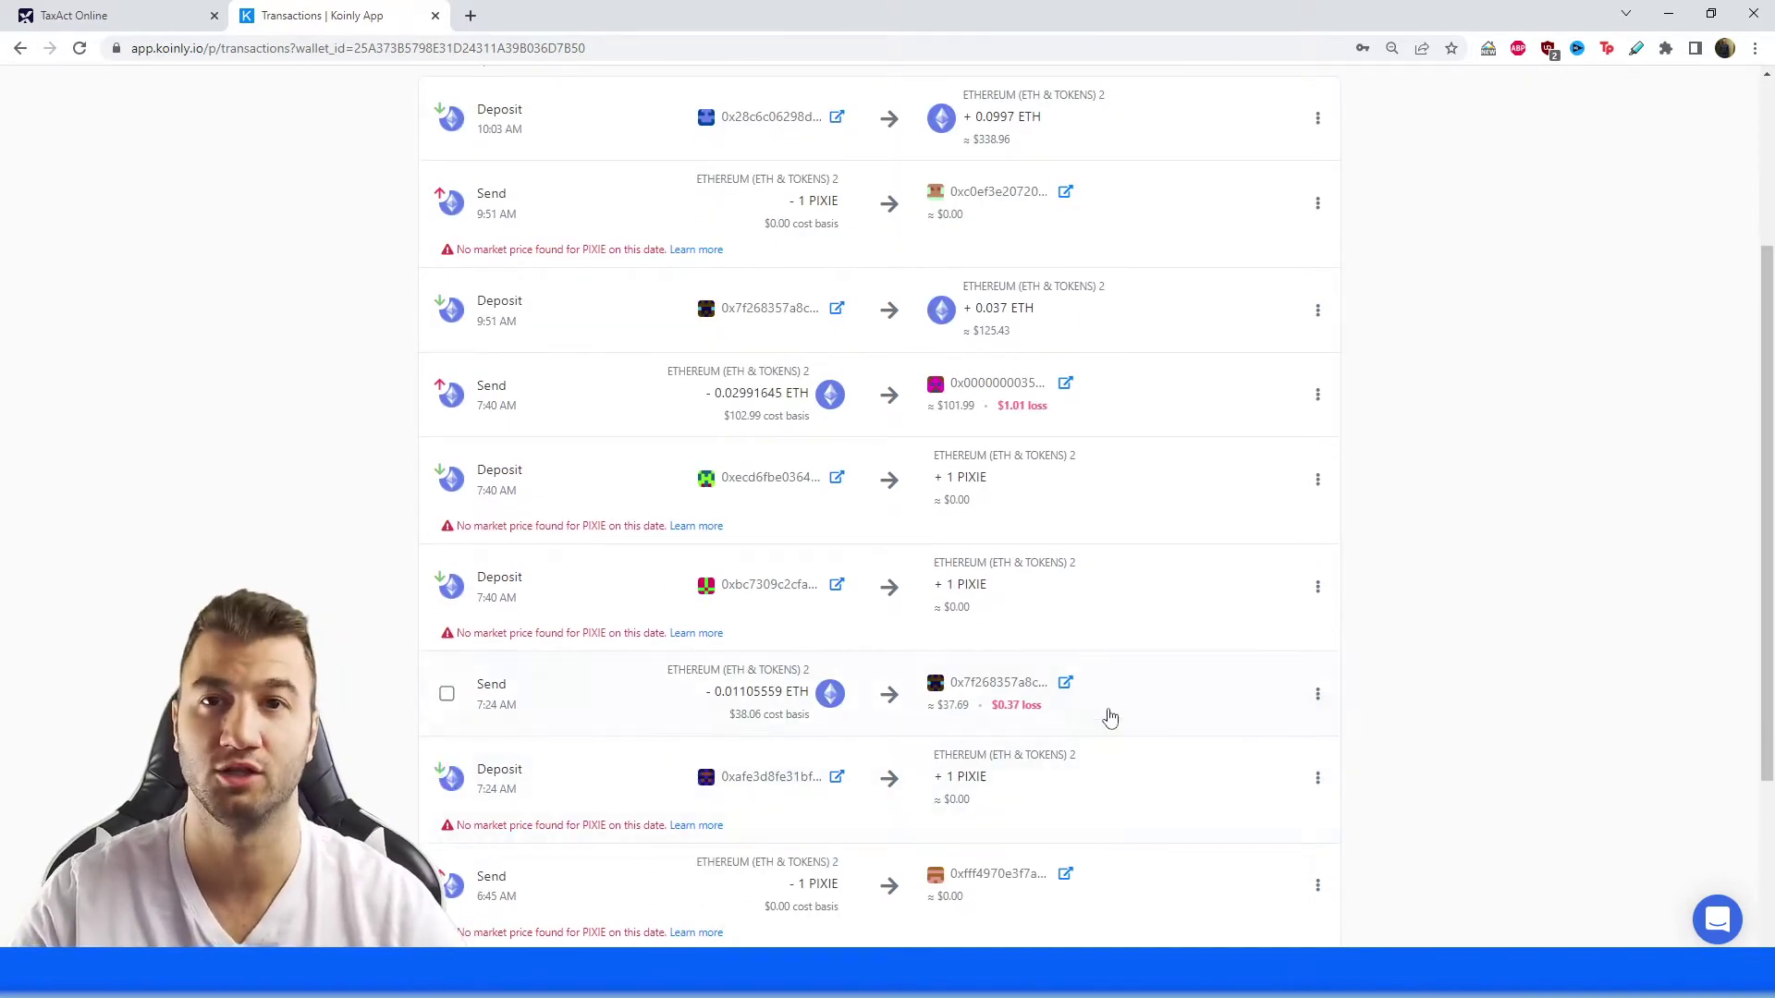
pyautogui.scroll(-3, 1063, 758)
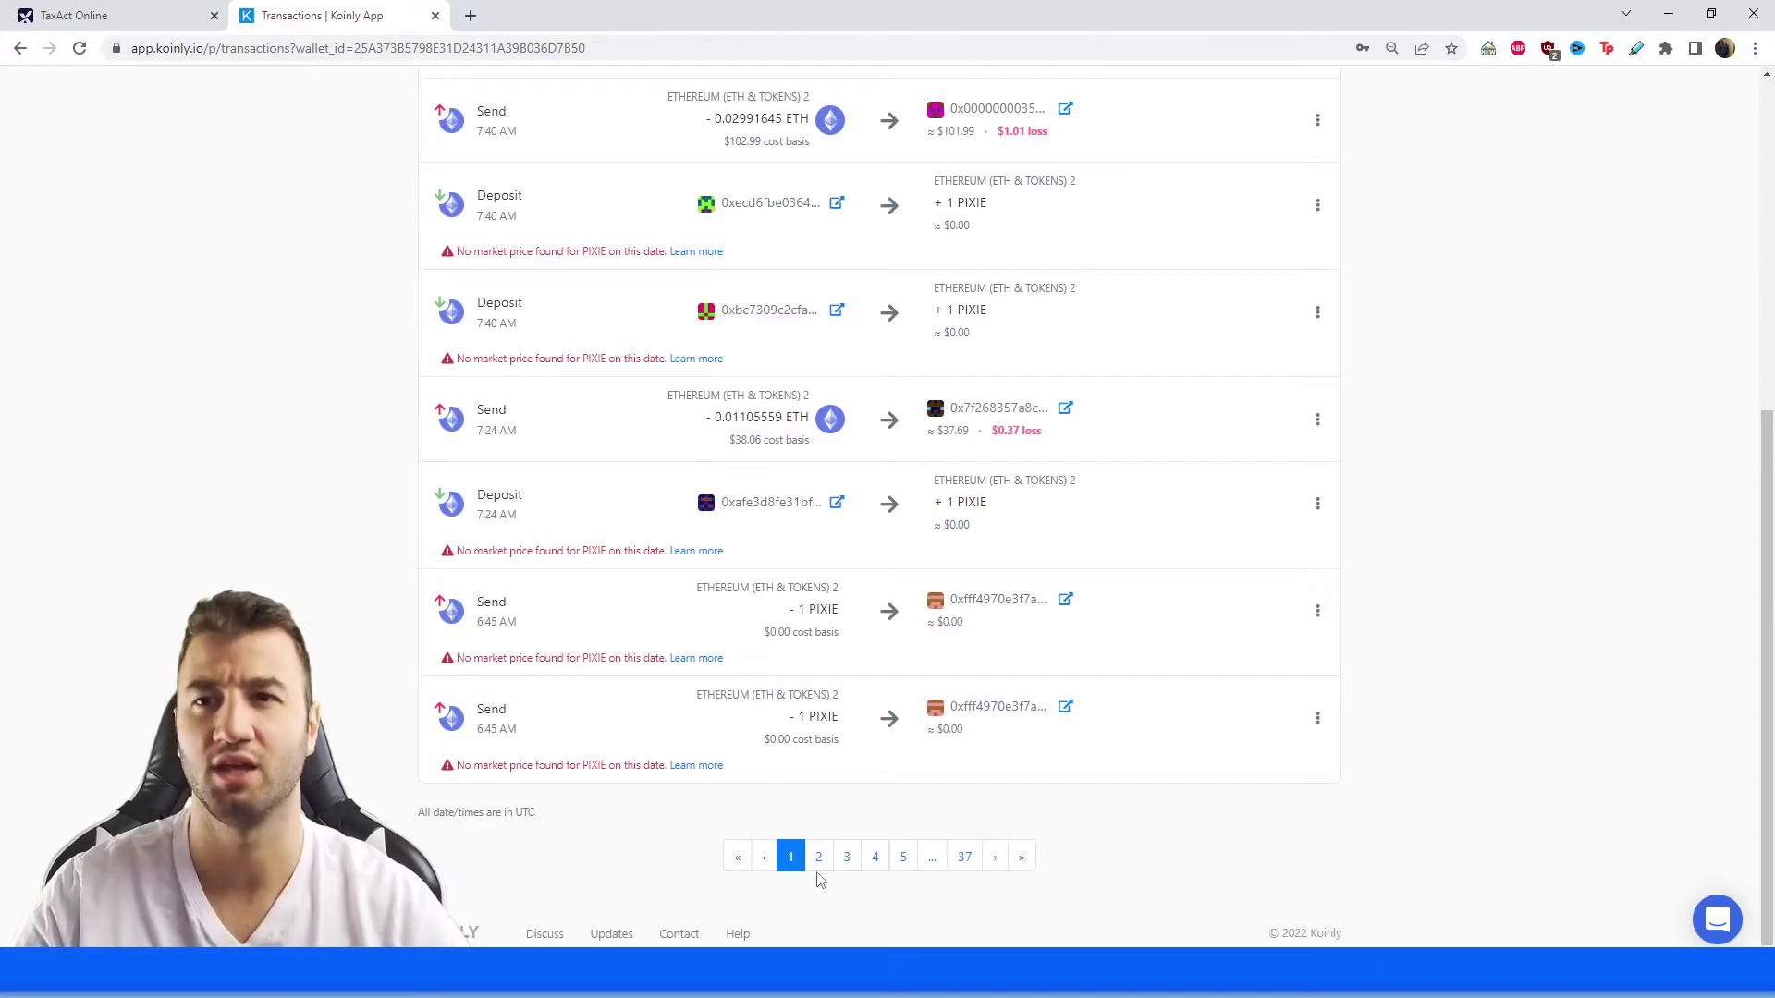
pyautogui.click(818, 857)
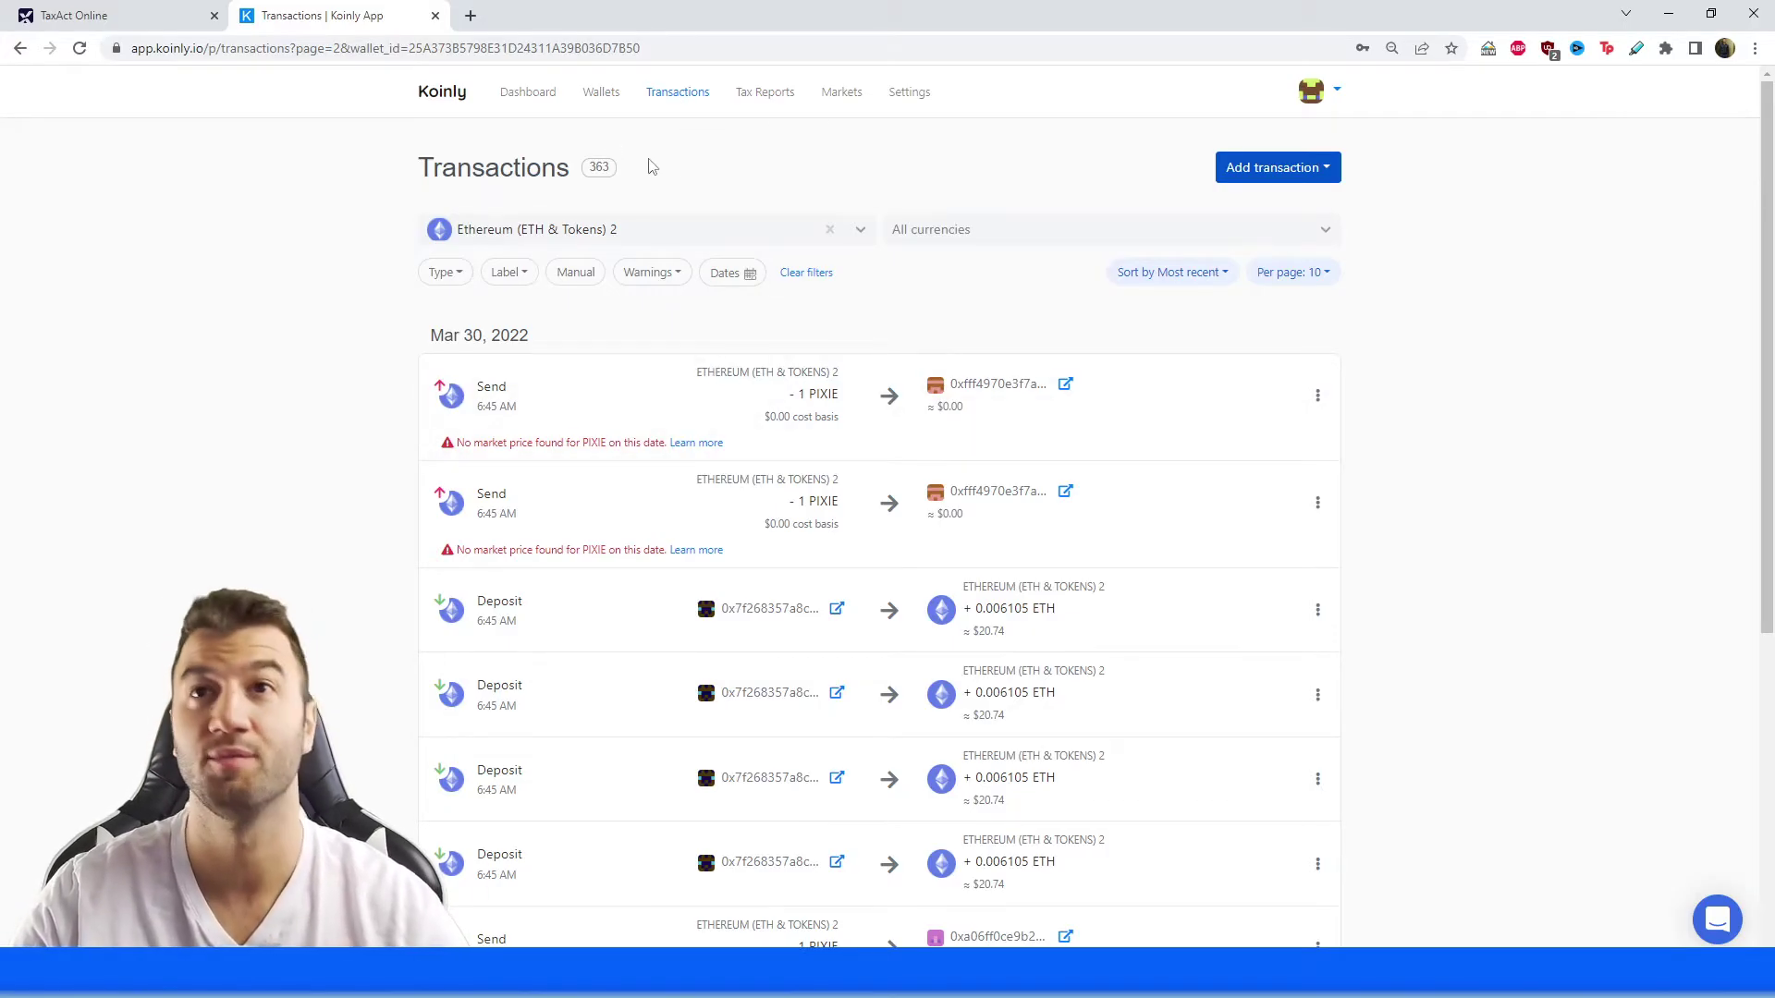
pyautogui.click(601, 92)
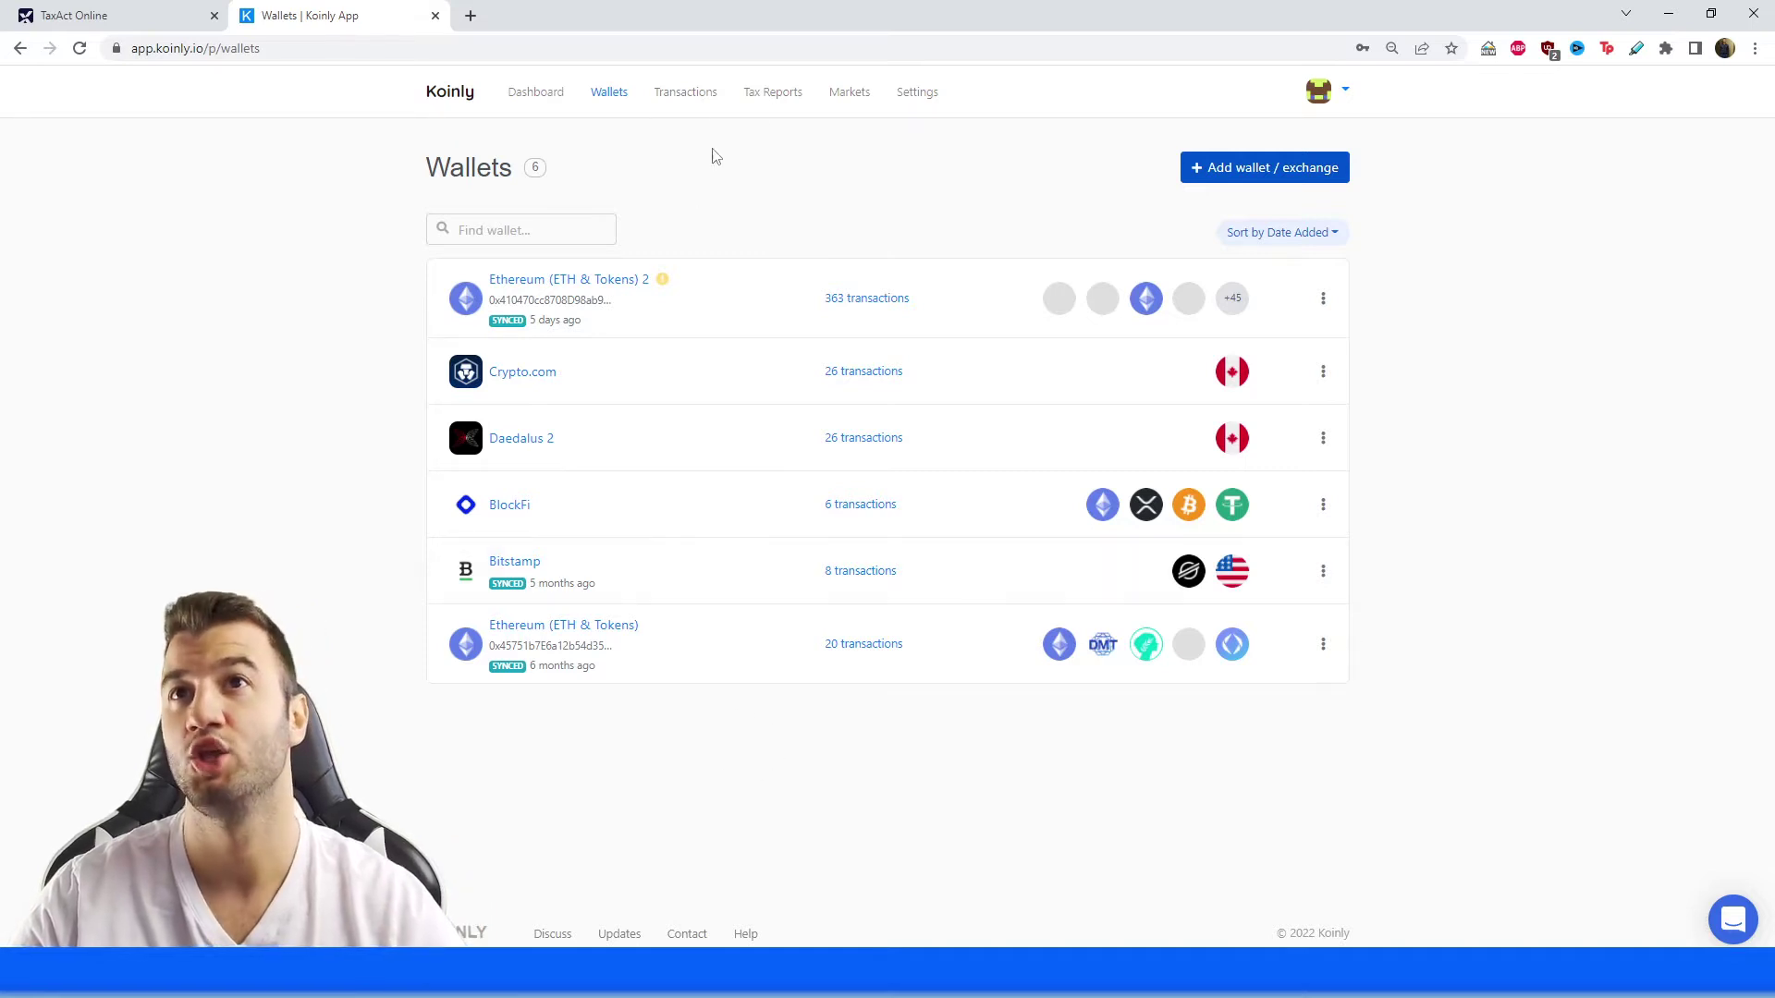
# Review the 2021 tax report: $9,285.66 capital gains, $81.01 income, $56.18 costs.
pyautogui.click(767, 92)
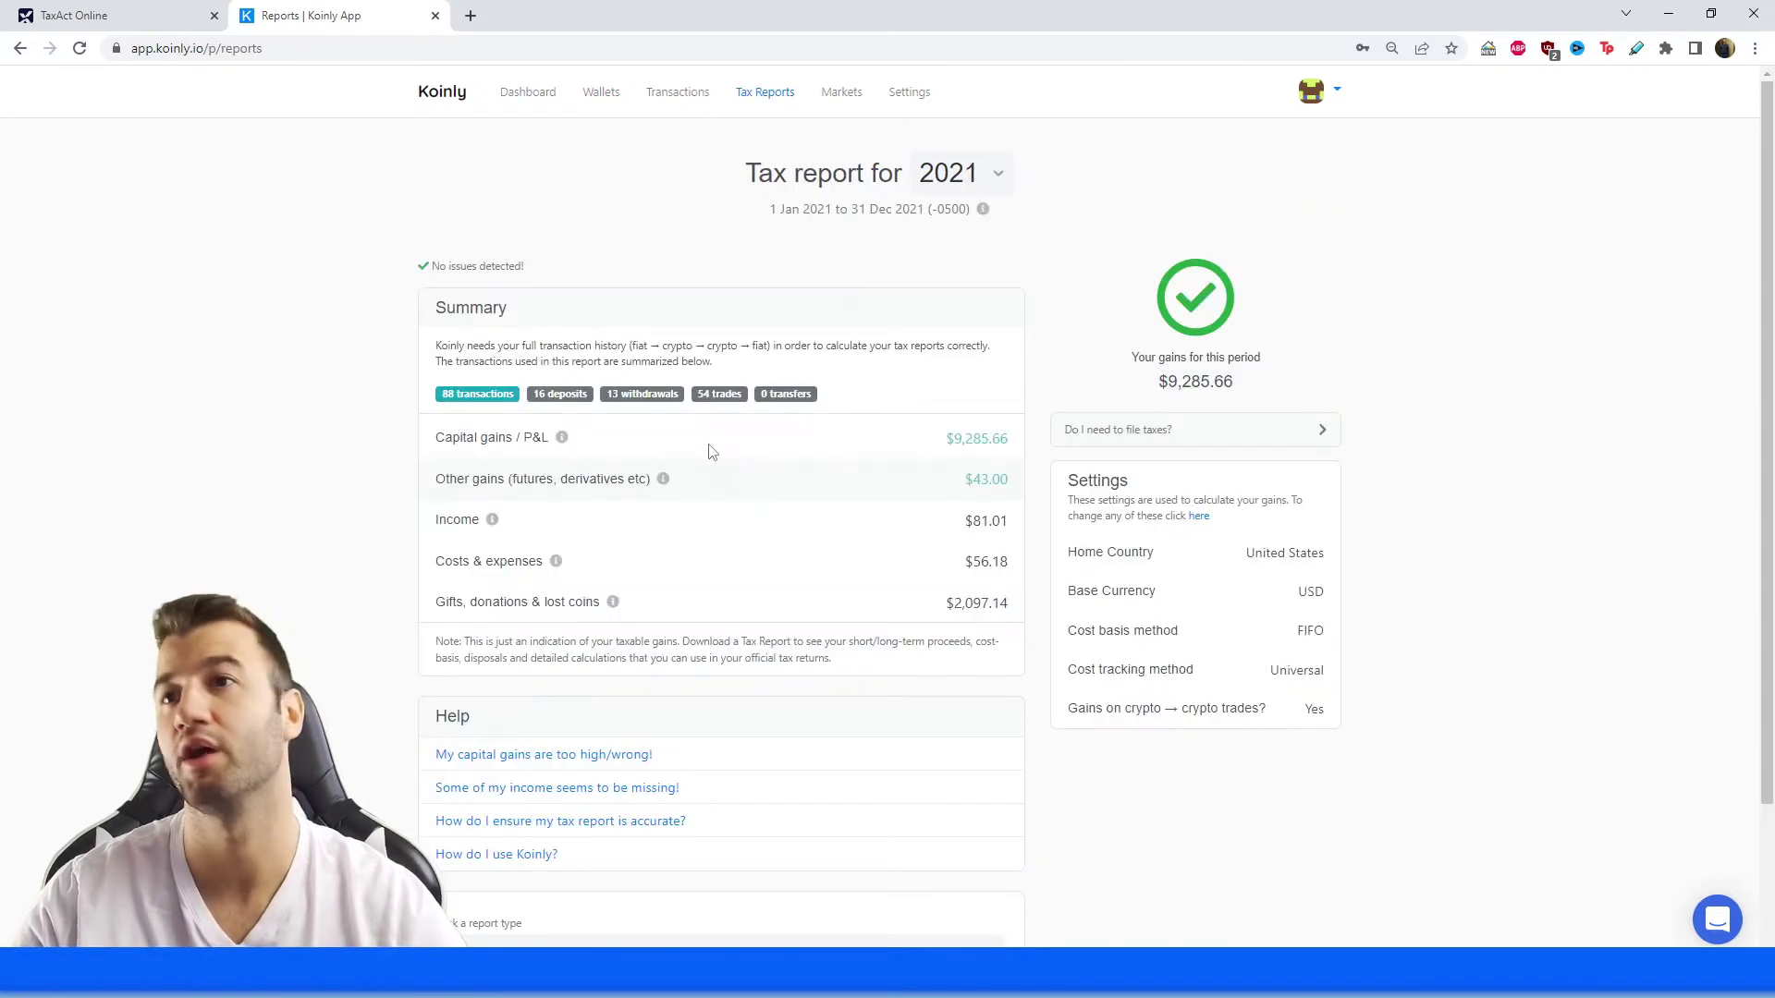
pyautogui.scroll(-3, 694, 425)
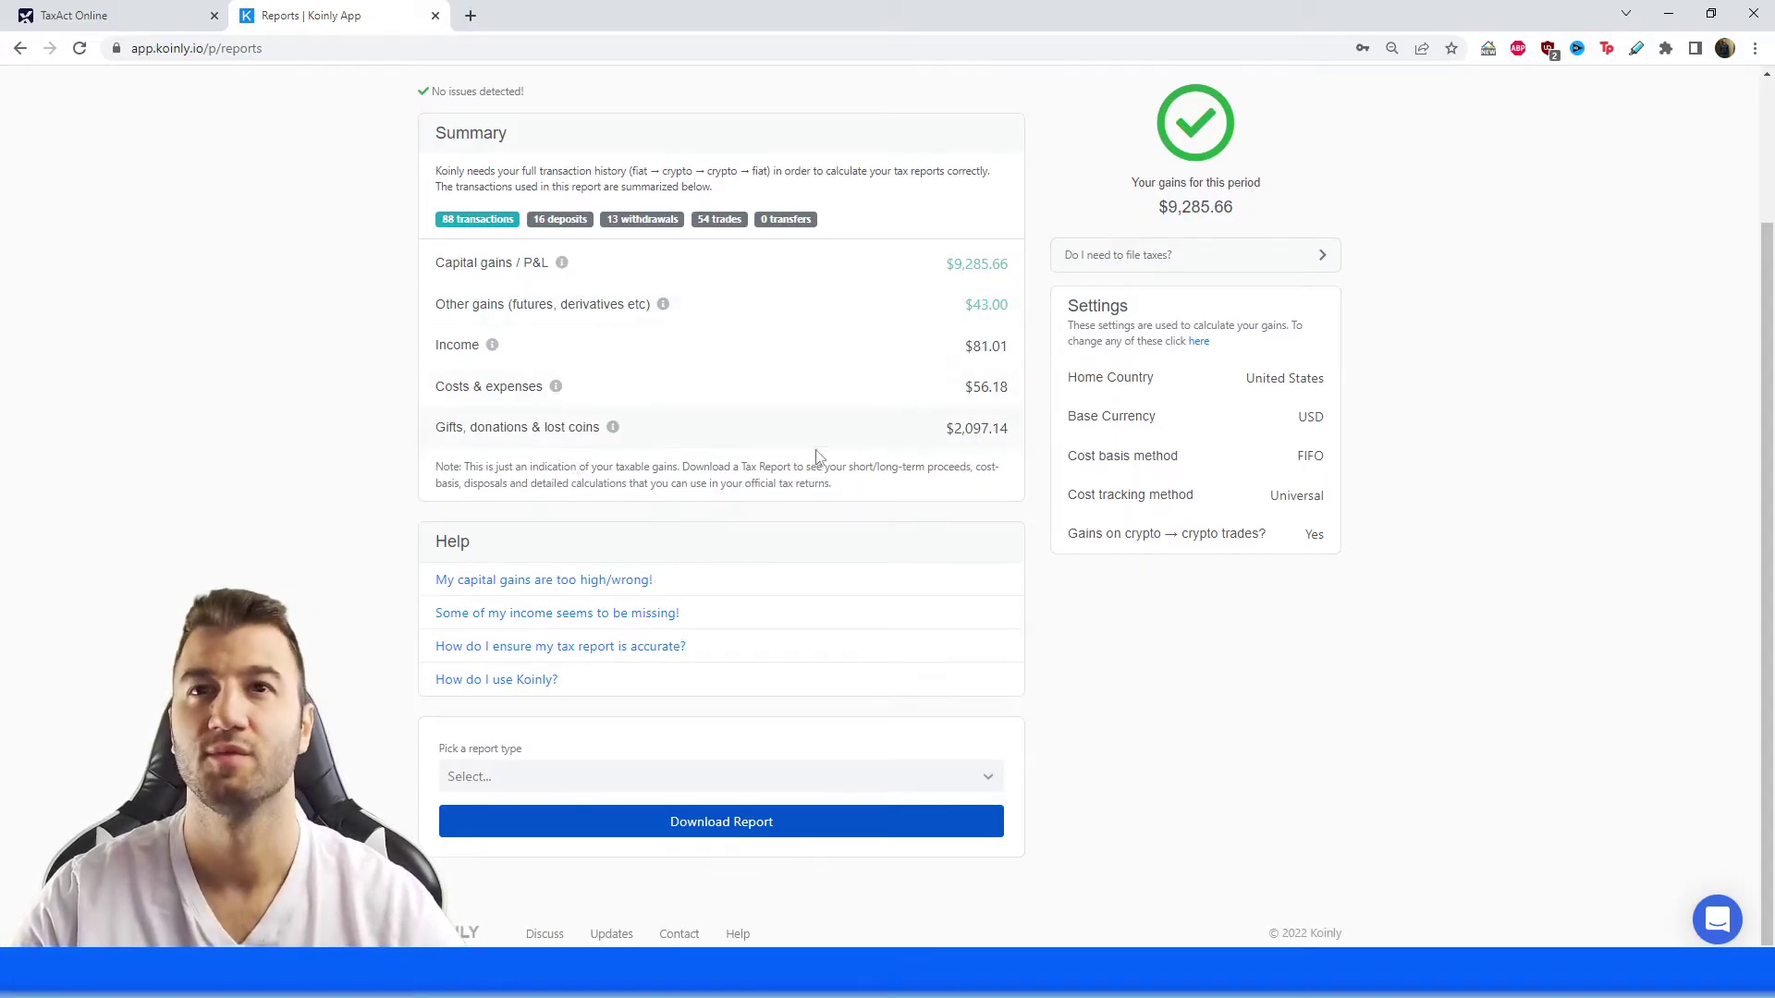
pyautogui.scroll(1, 818, 462)
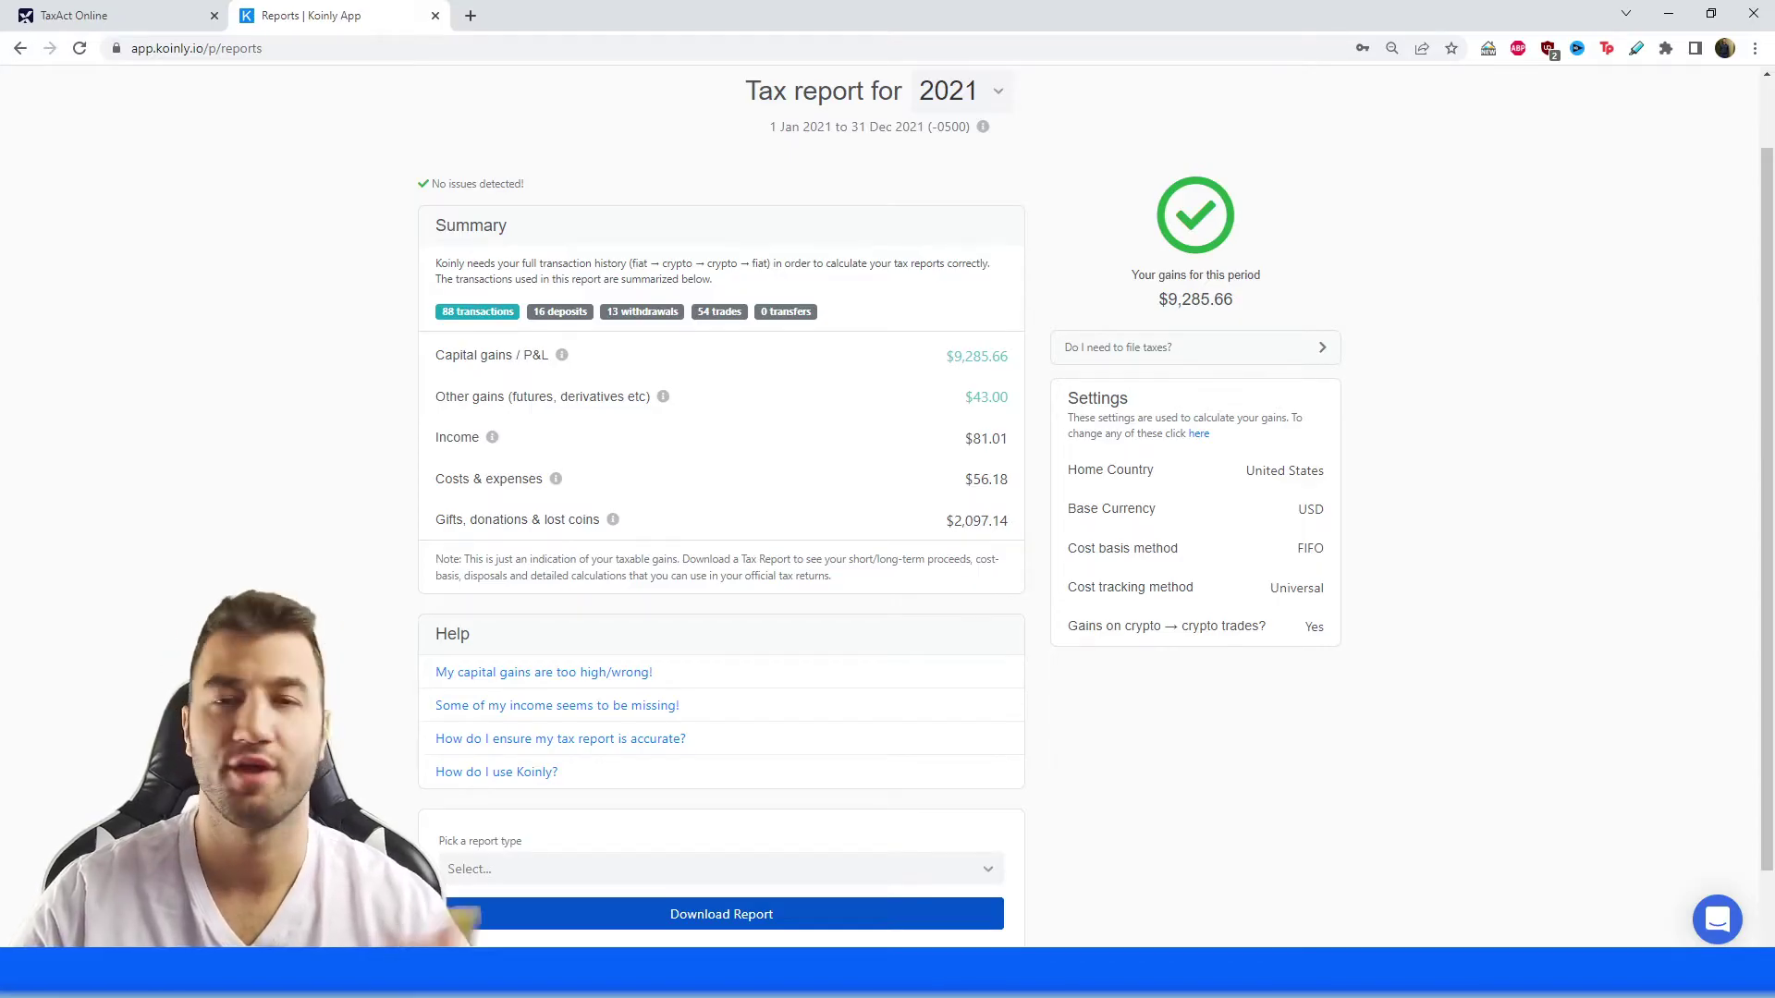
pyautogui.scroll(-1, 1095, 667)
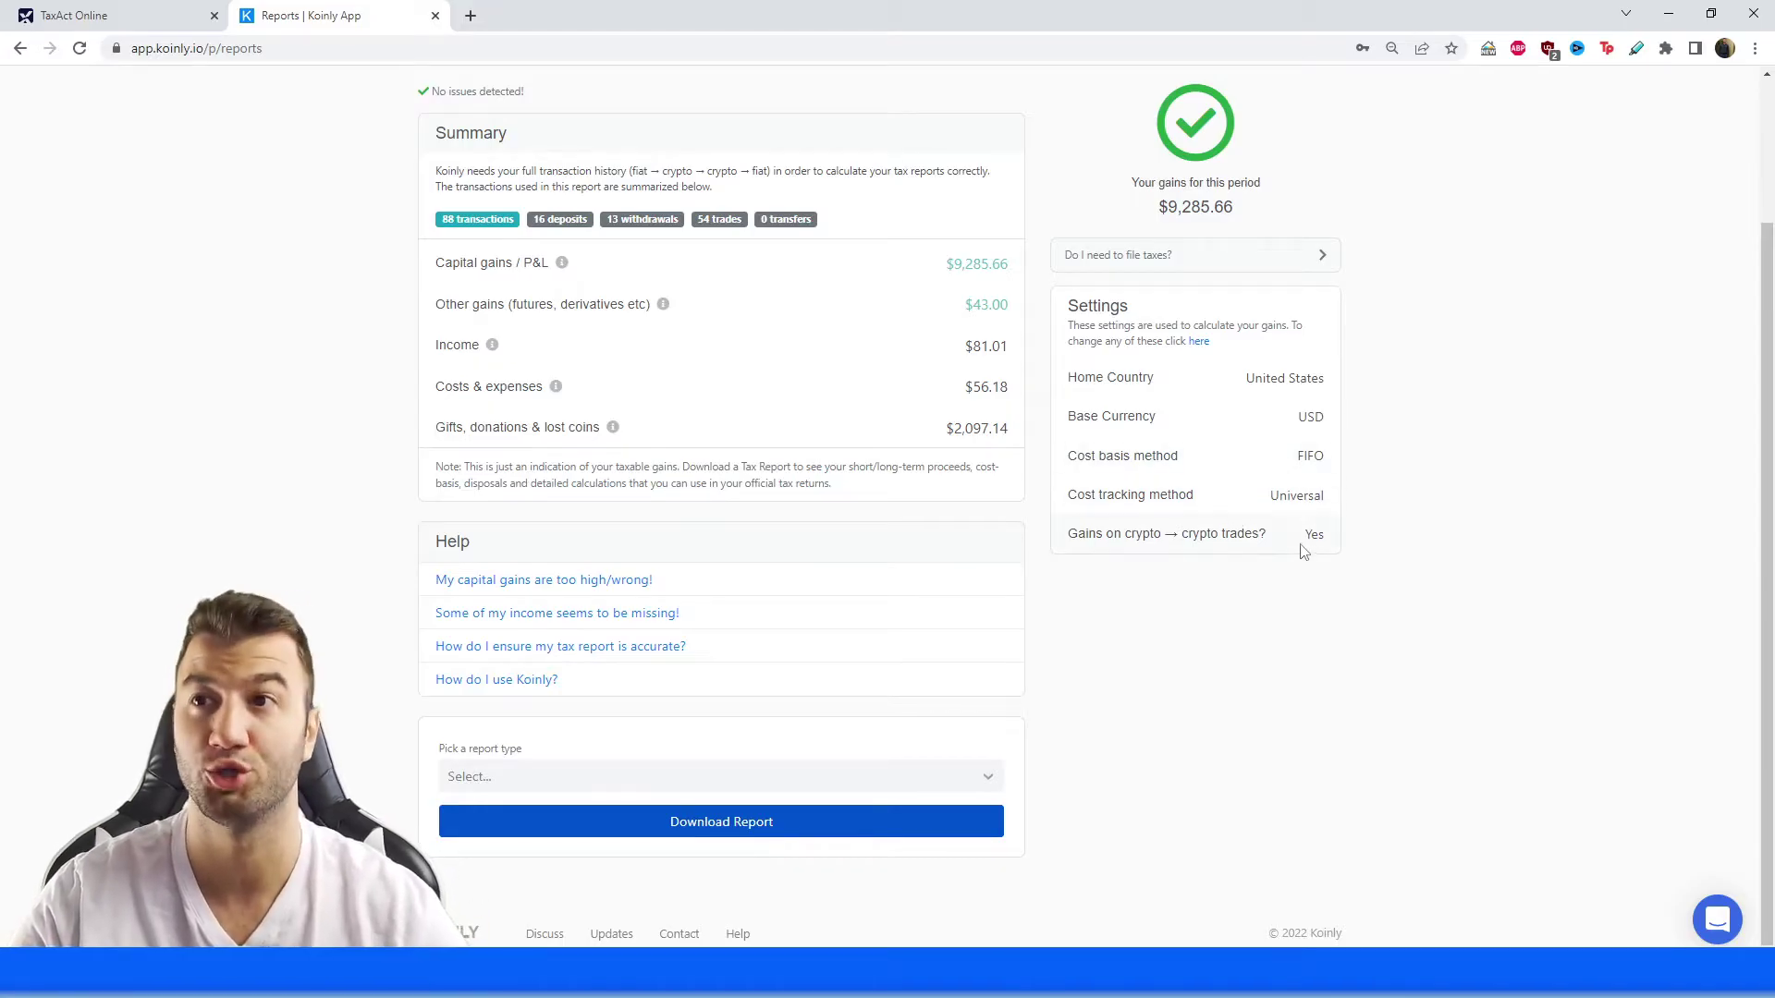
# Zoom the page out and pick TaxAct Export as the 2021 report type.
pyautogui.click(976, 789)
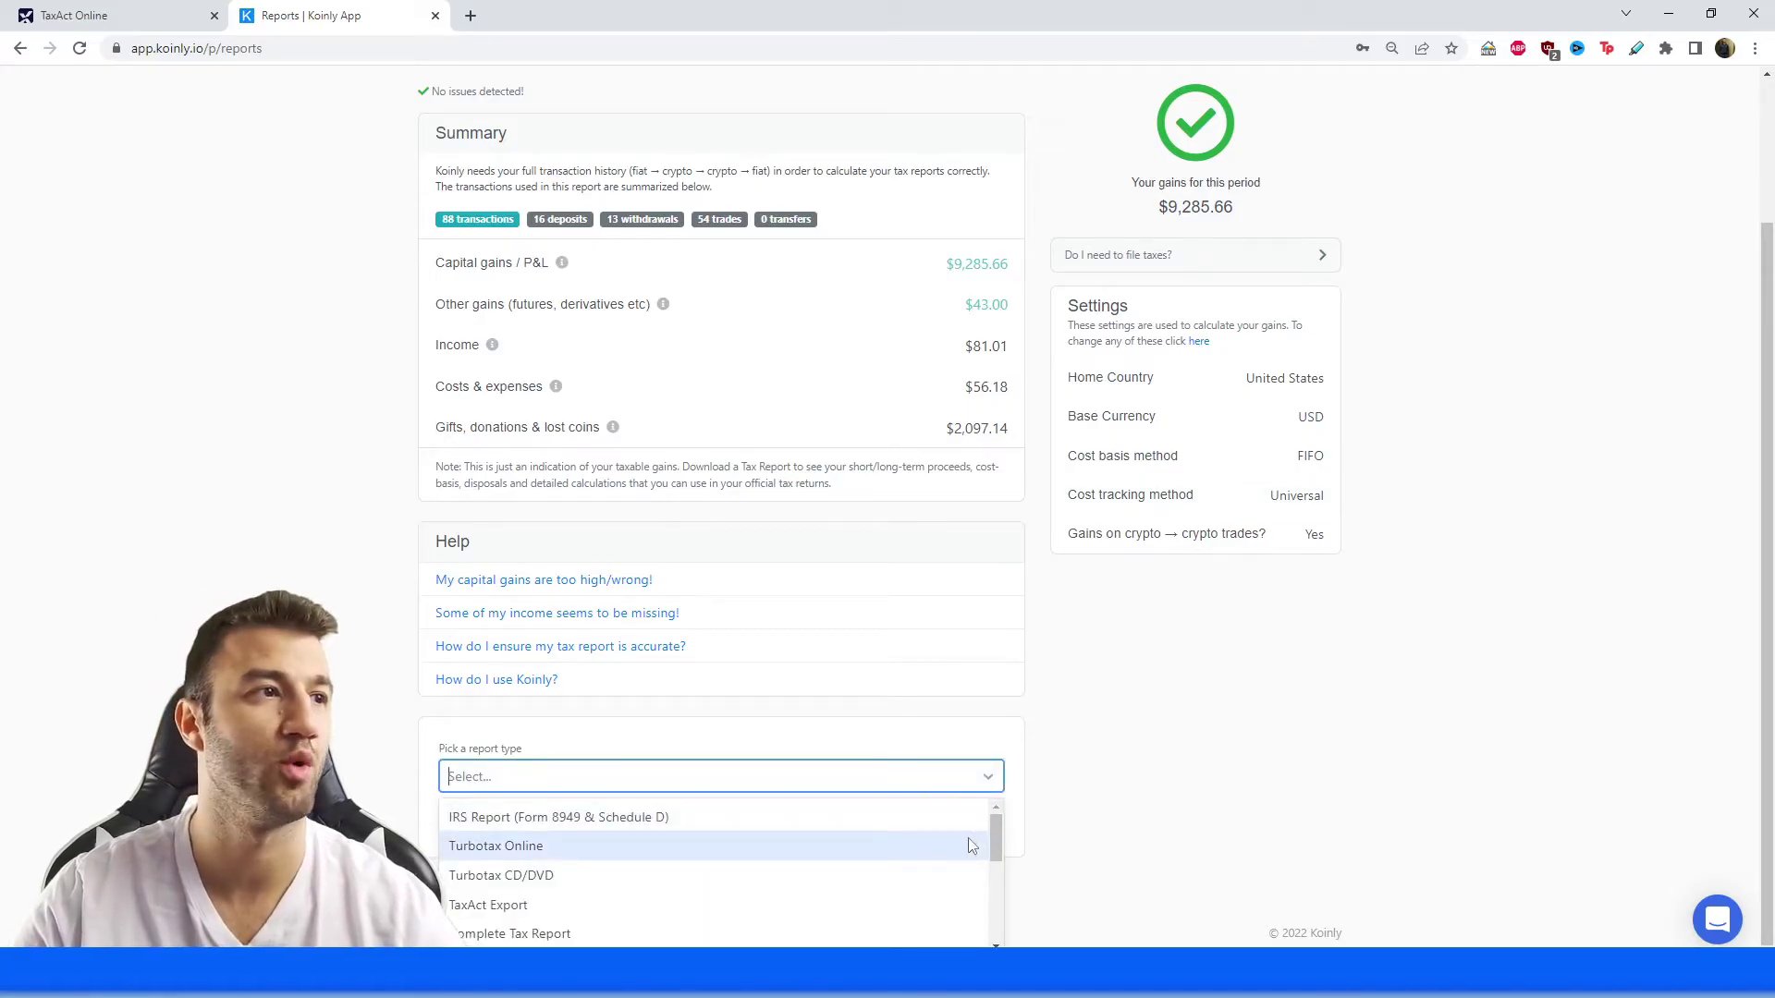
pyautogui.click(1350, 765)
pyautogui.hotkey('ctrl', '-')
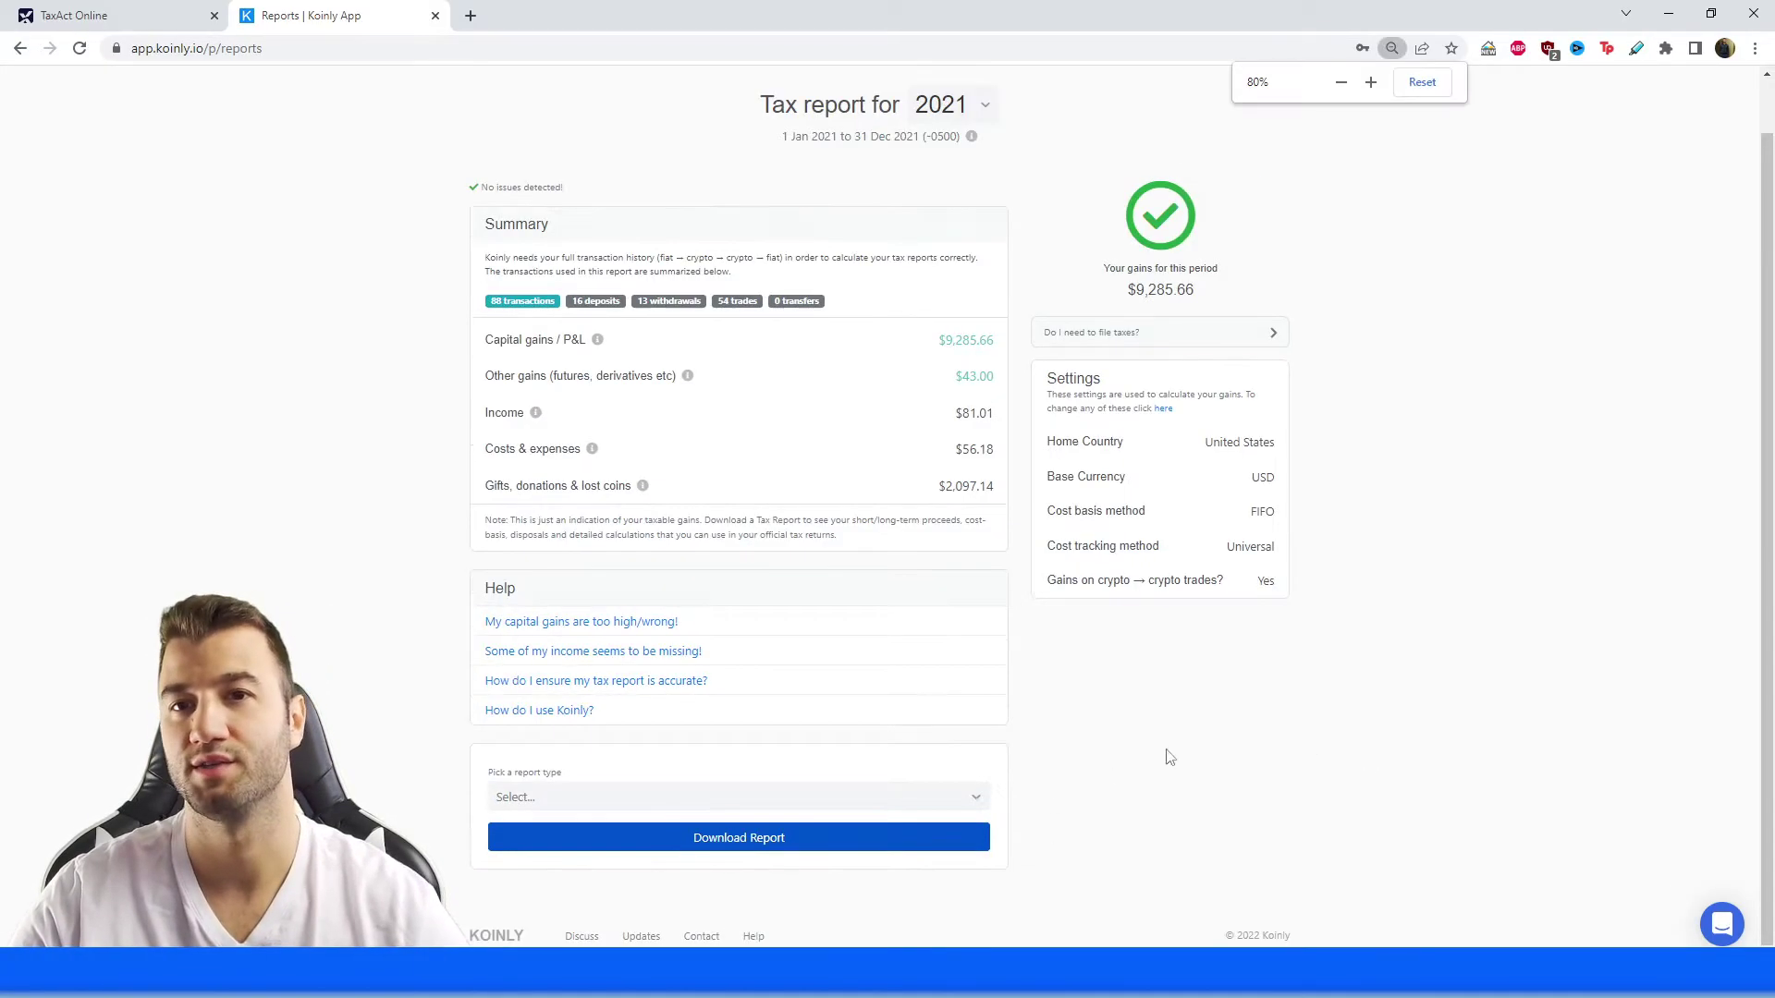
pyautogui.click(938, 798)
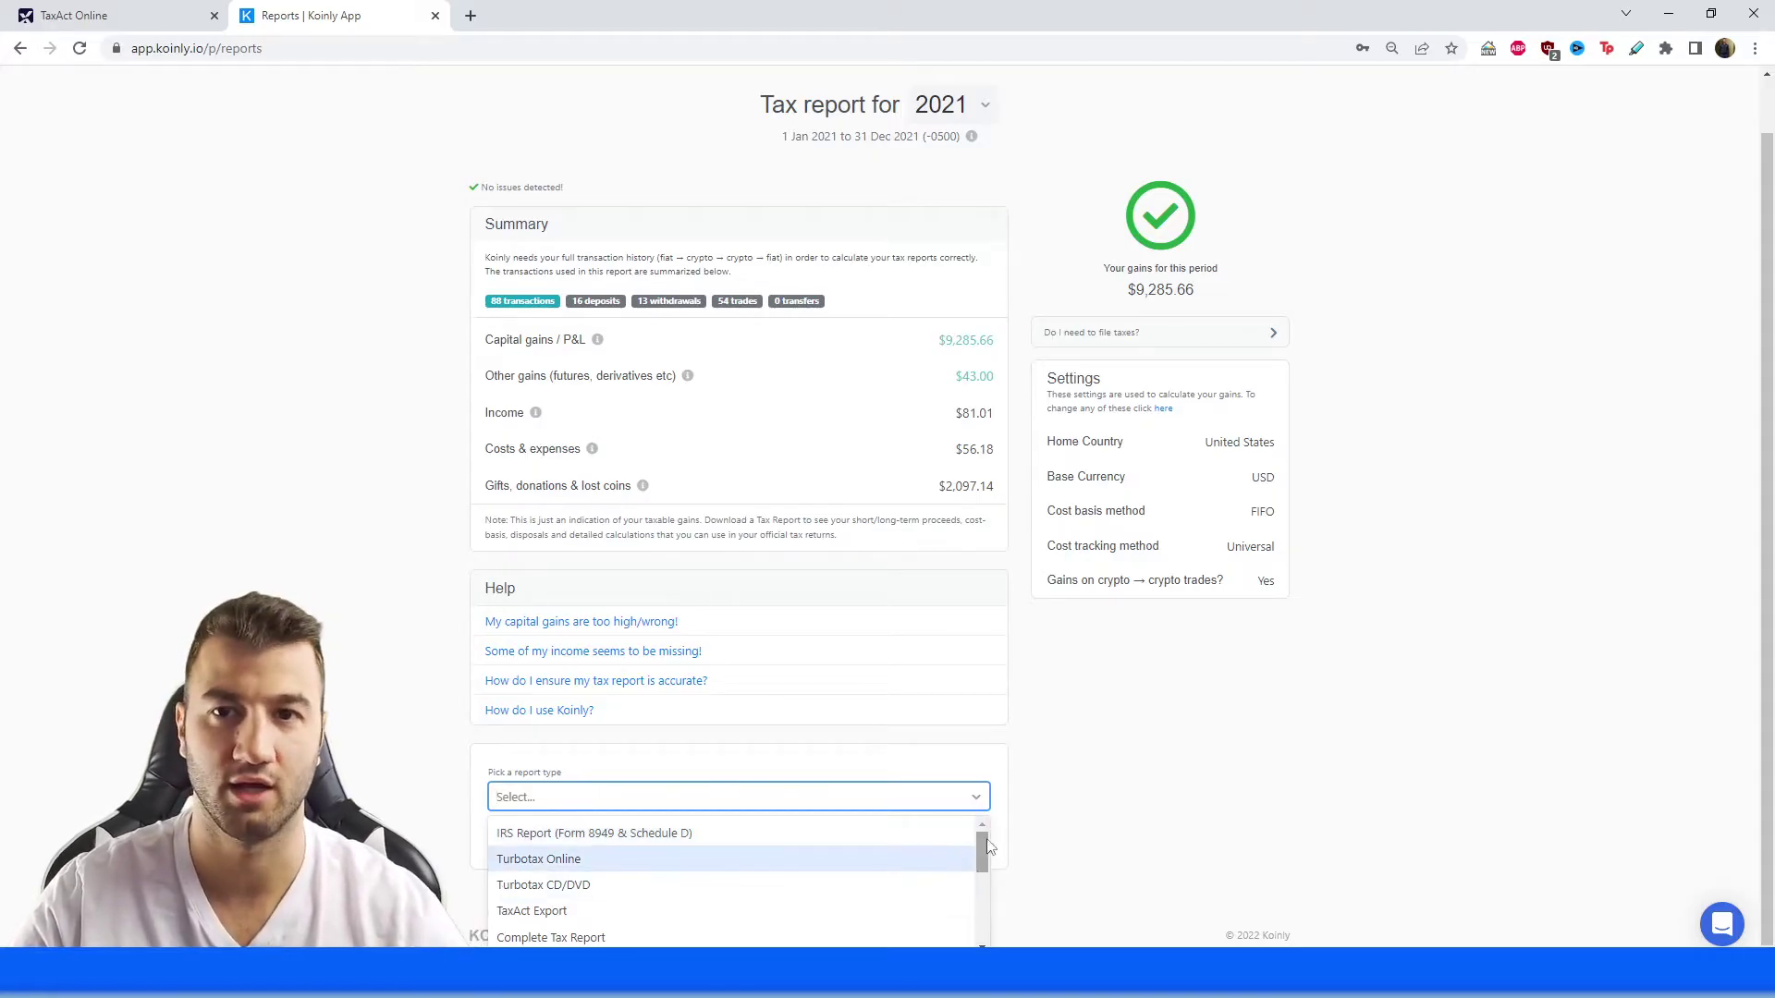
pyautogui.scroll(-1, 920, 886)
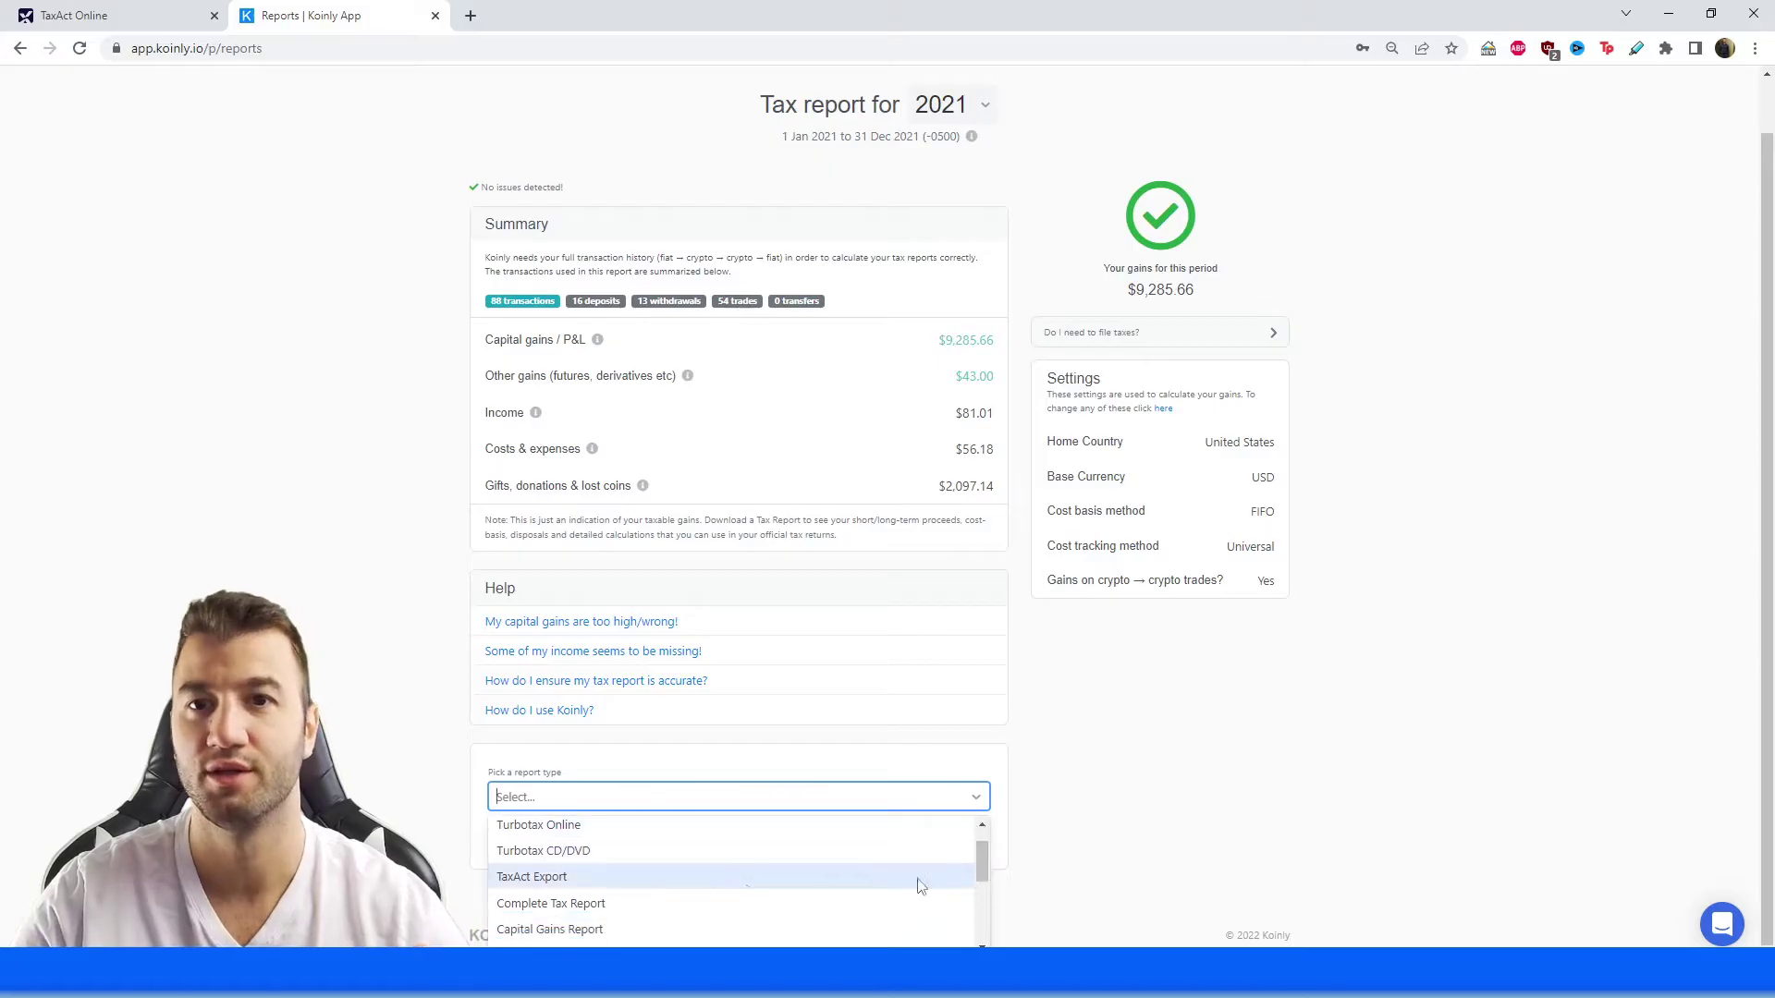
pyautogui.click(739, 874)
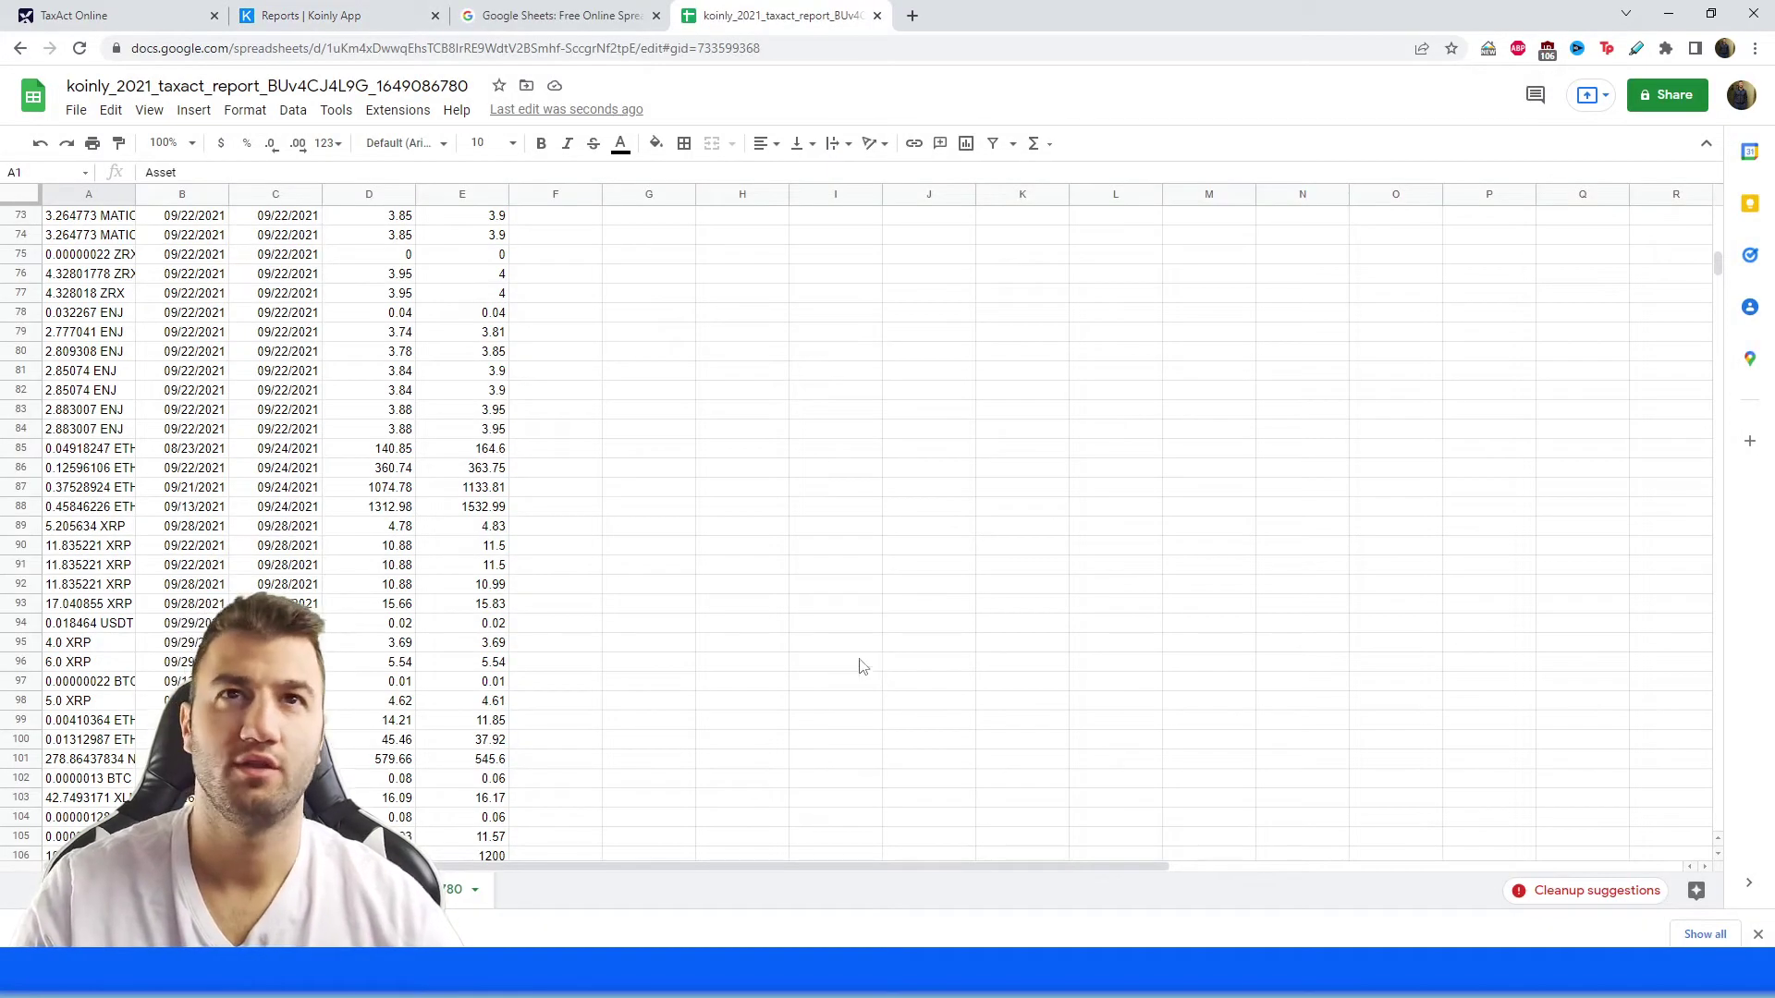
# Scroll back to the top of the koinly_2021_taxact_report spreadsheet.
pyautogui.scroll(15, 645, 365)
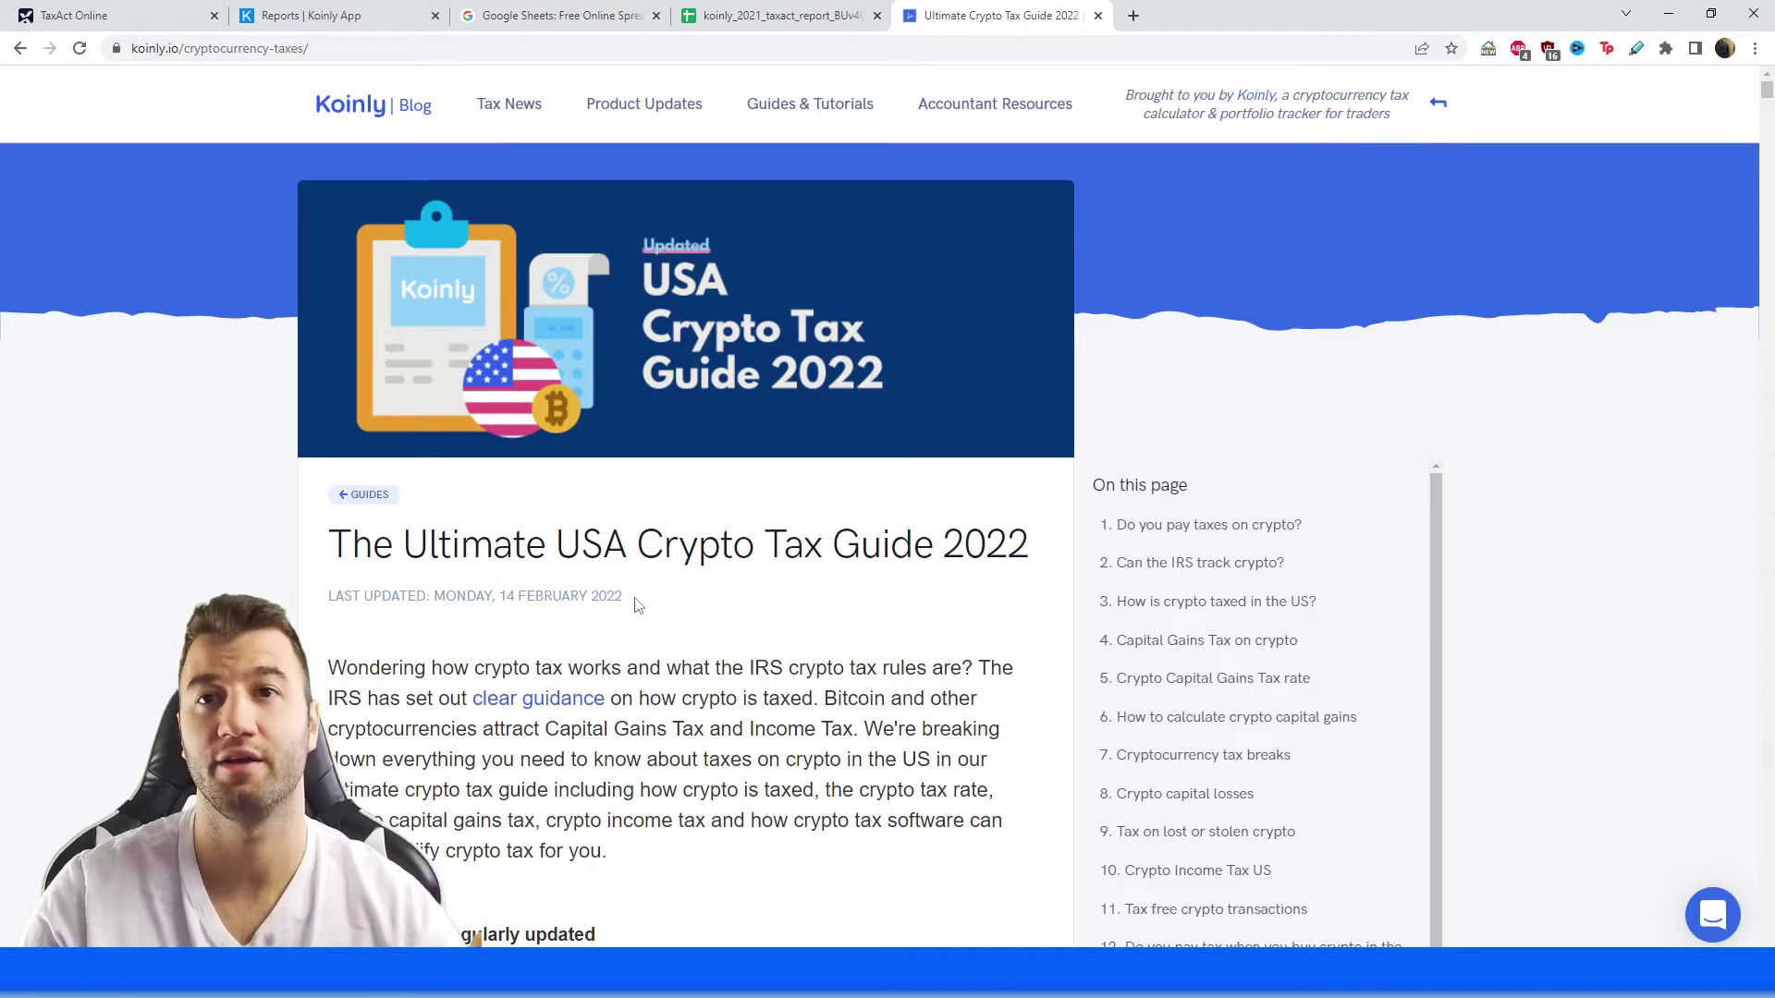
# Scroll through Koinly's Ultimate USA Crypto Tax Guide 2022 article.
pyautogui.scroll(-4, 638, 605)
pyautogui.scroll(-2, 552, 626)
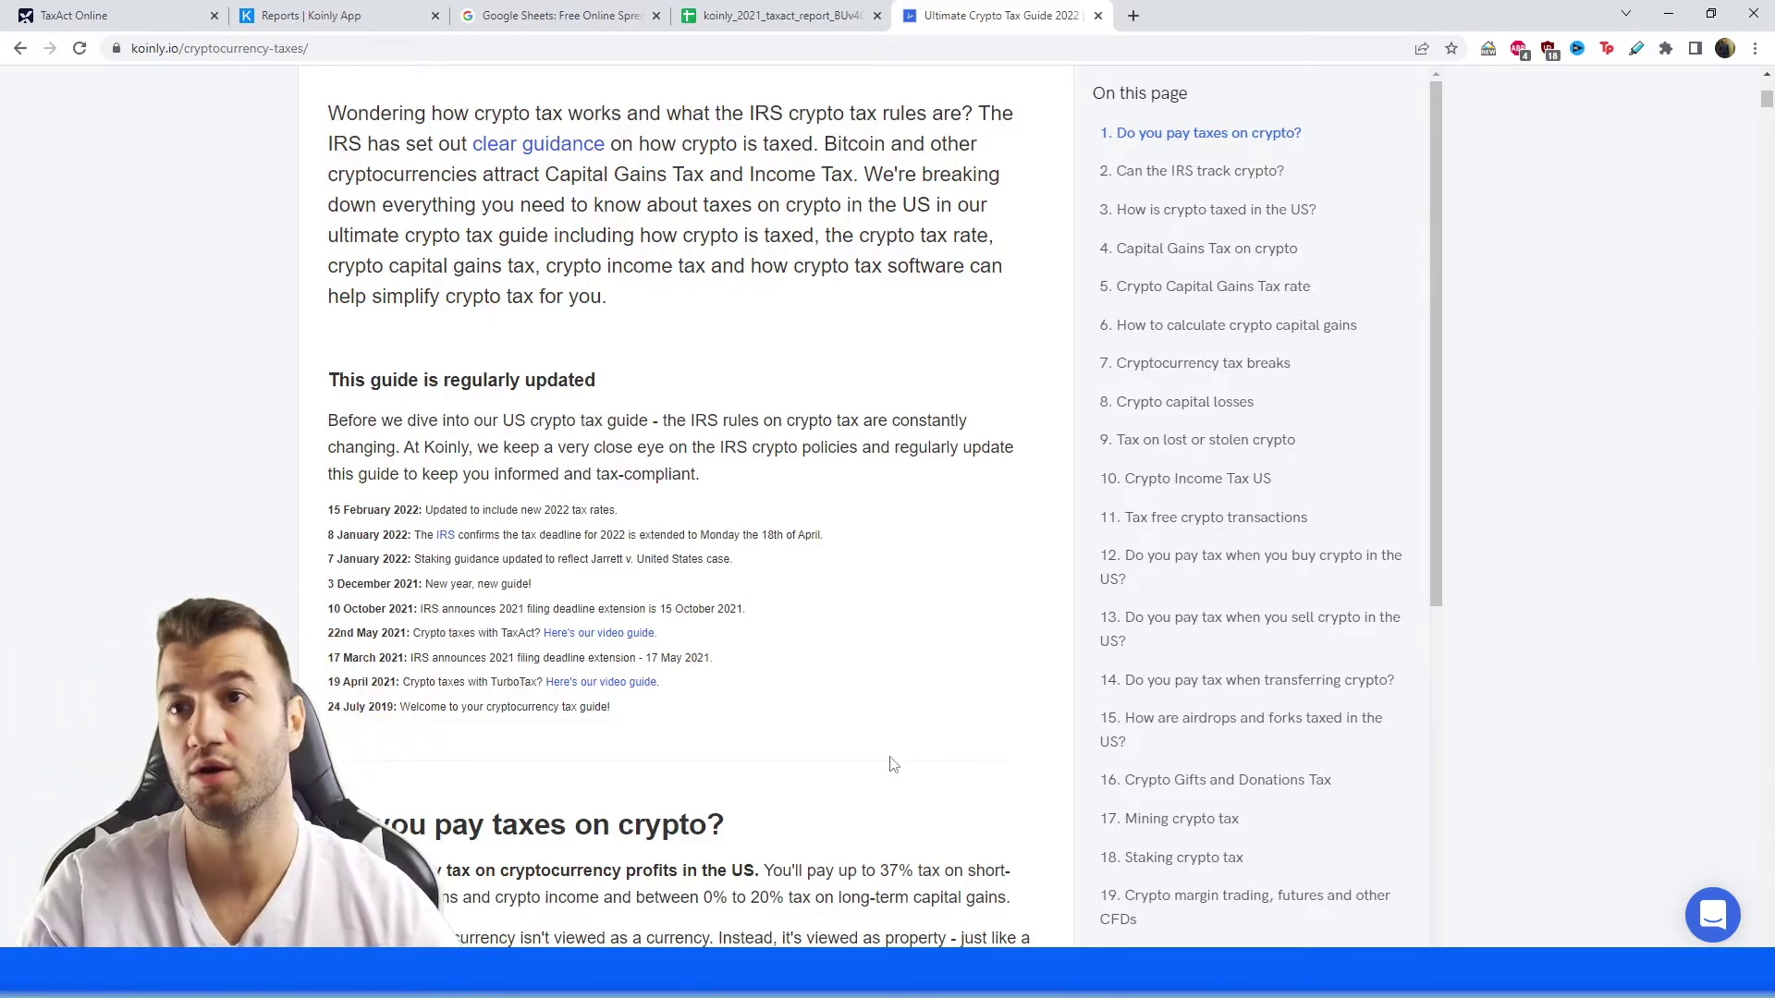
pyautogui.scroll(-3, 893, 763)
pyautogui.scroll(-4, 1024, 348)
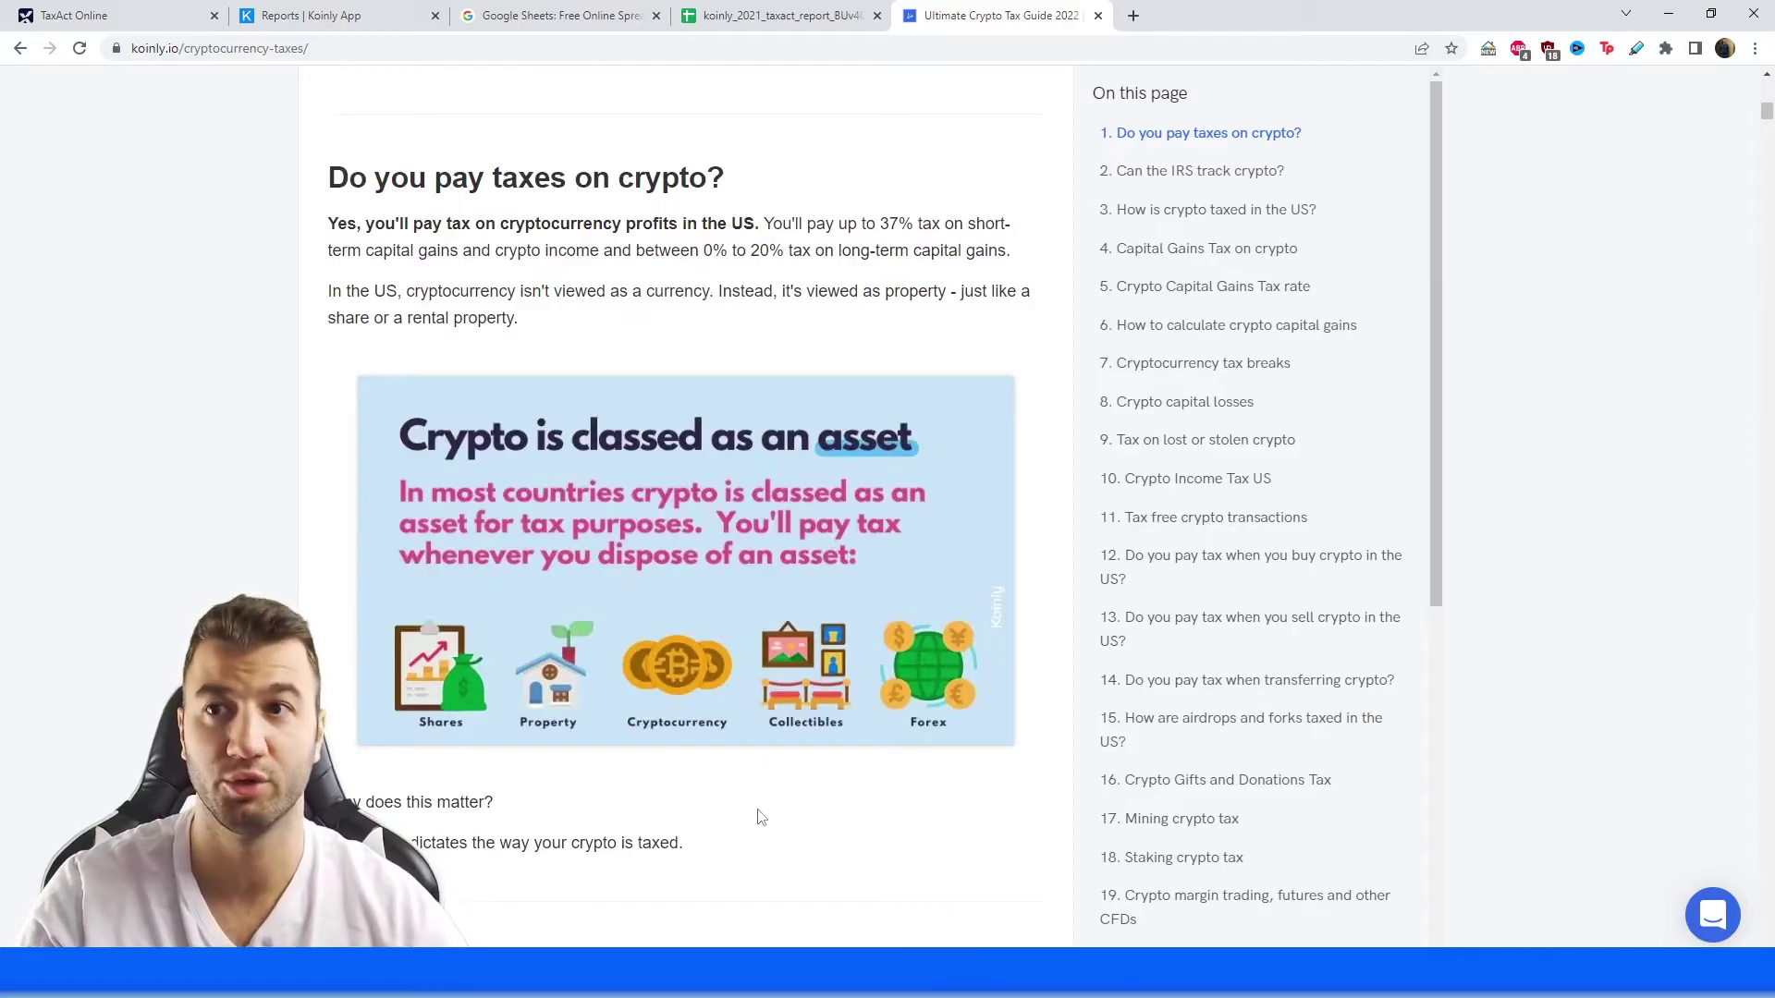
pyautogui.scroll(-2, 731, 843)
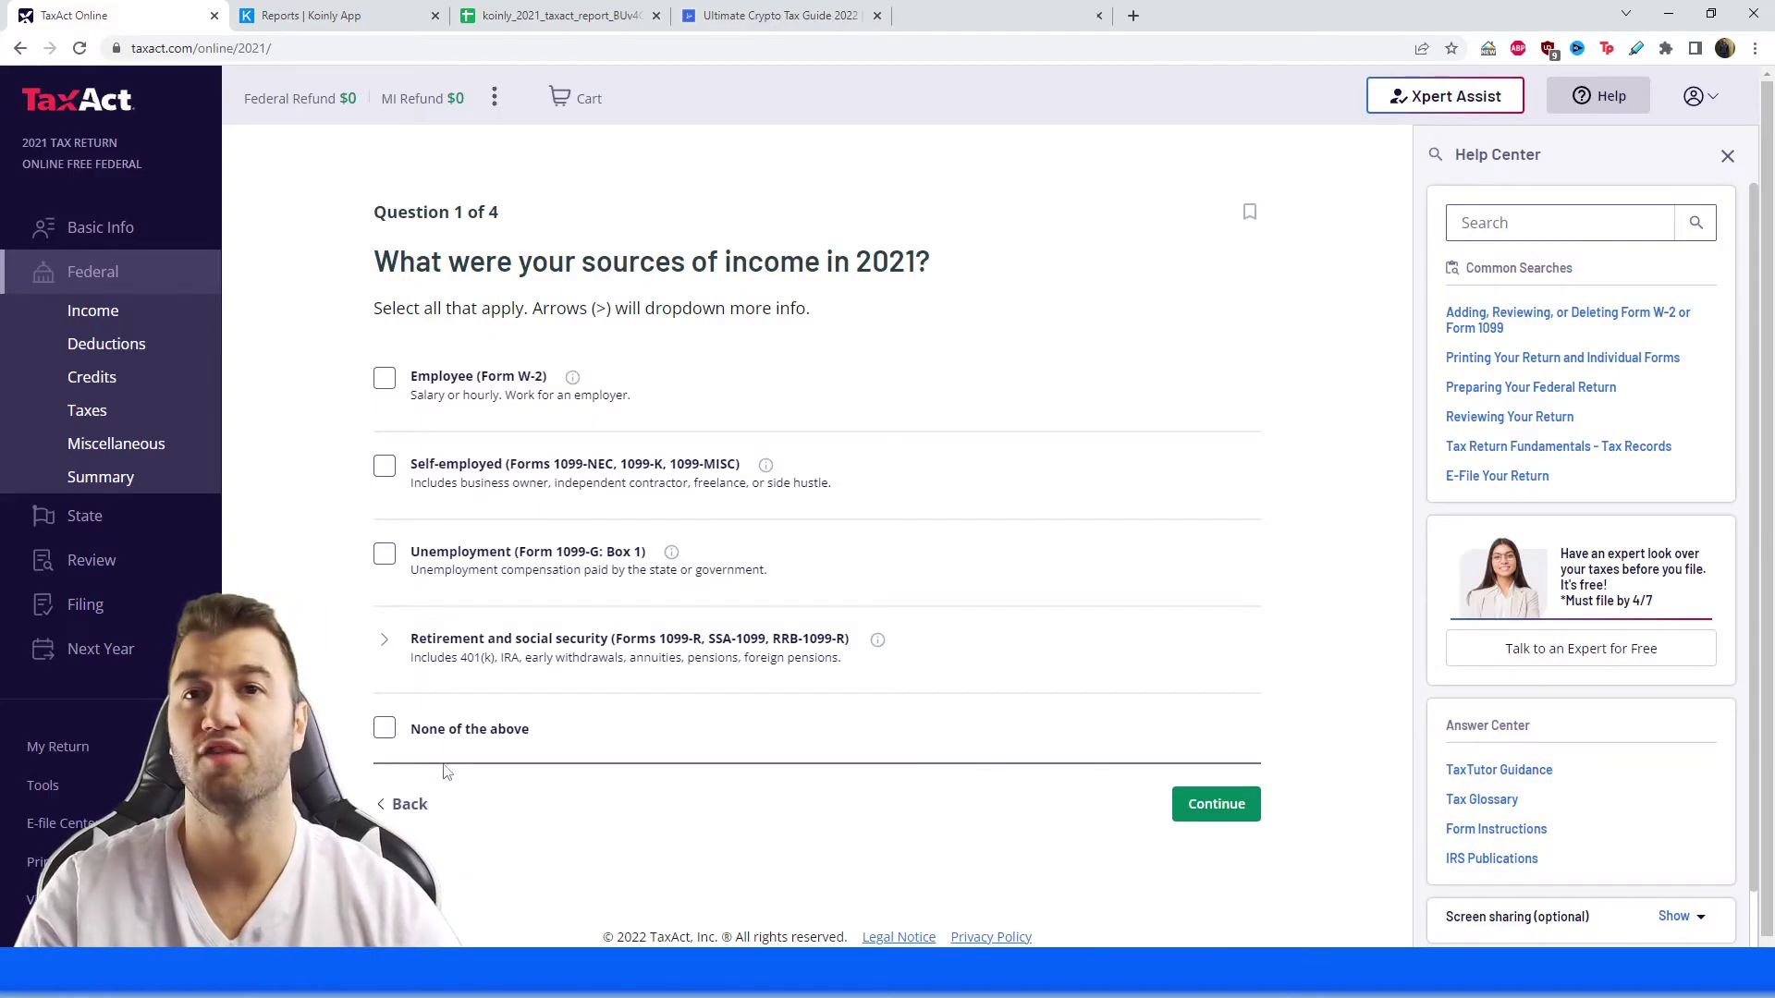
# Answer 'None of the above' for the listed 2021 income sources.
pyautogui.click(423, 735)
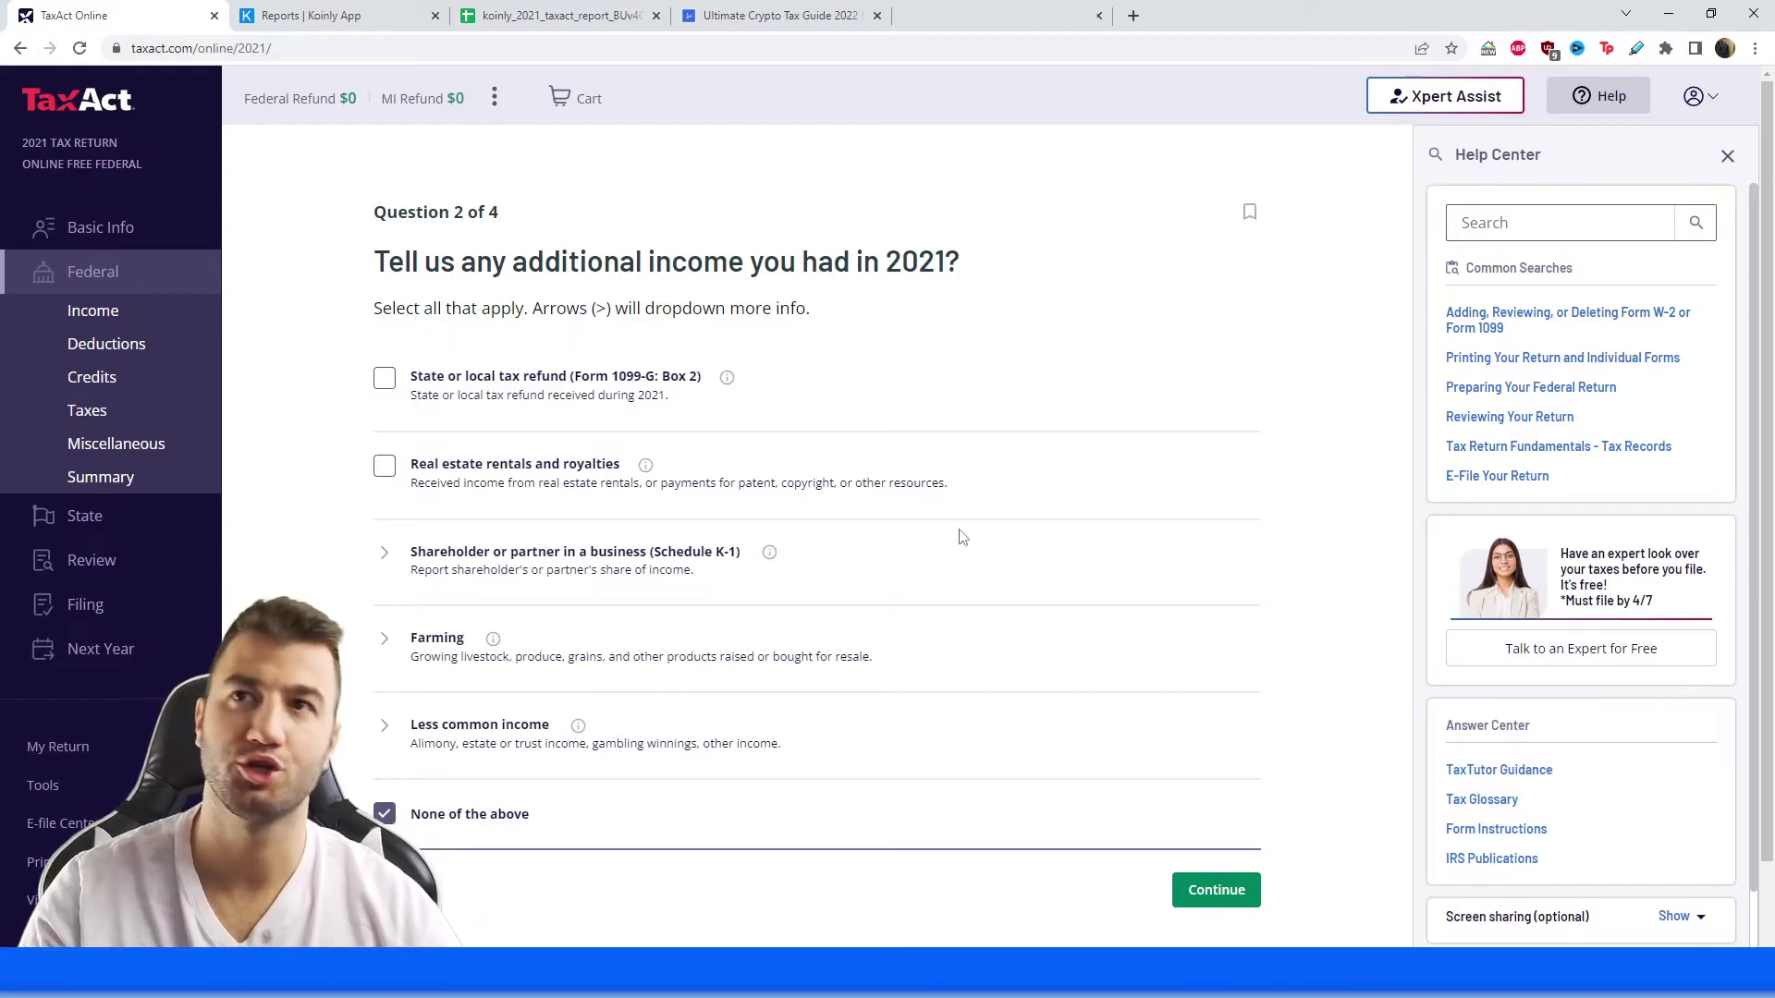
pyautogui.scroll(-1, 995, 481)
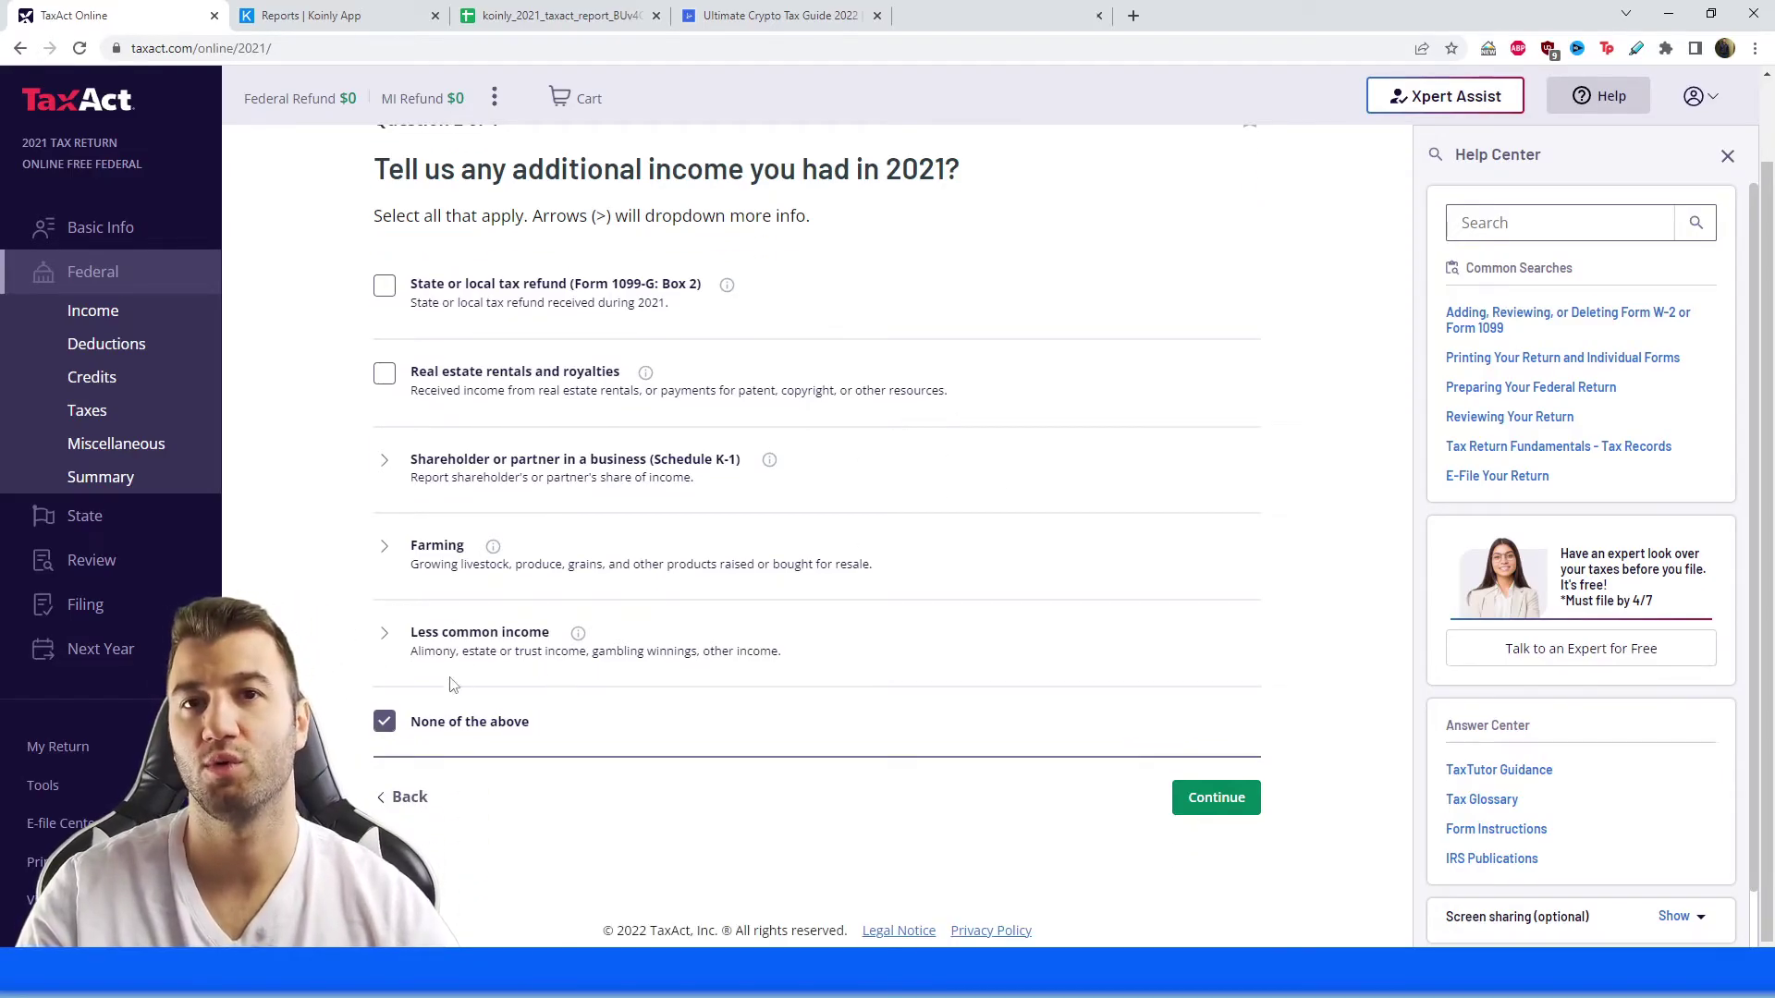
pyautogui.scroll(-1, 435, 670)
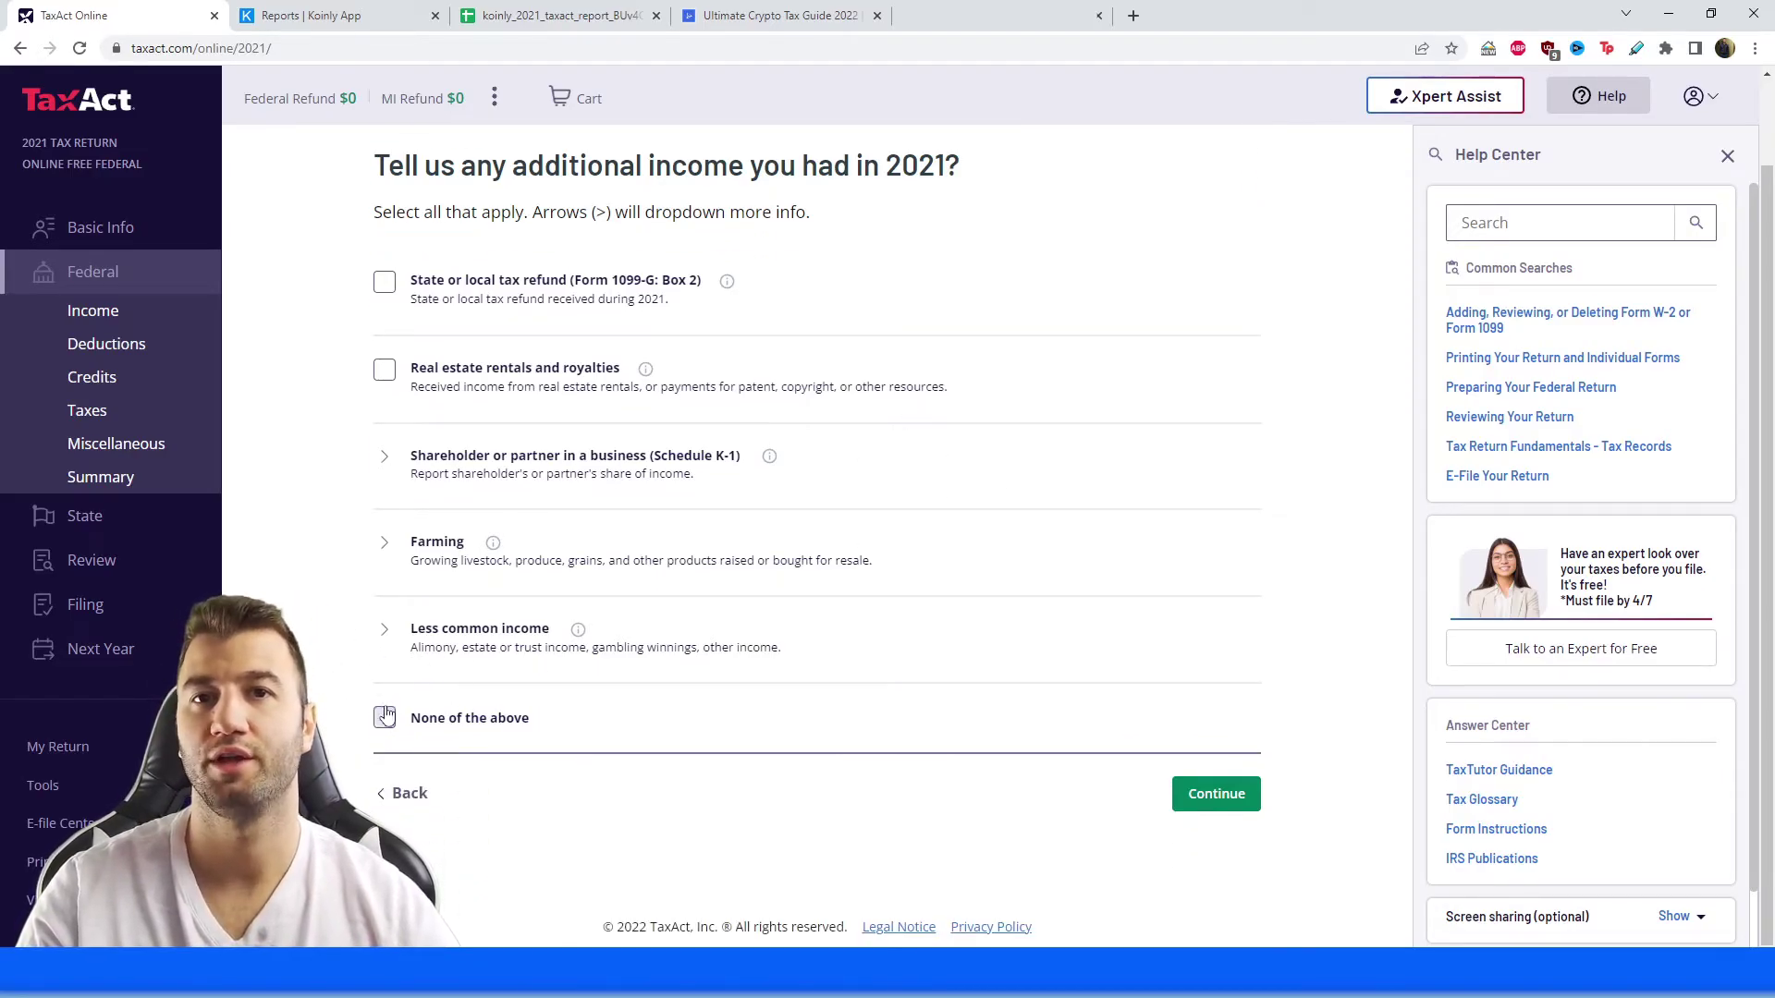
# Under Less common income, select 'I have different income not listed' and continue.
pyautogui.click(458, 630)
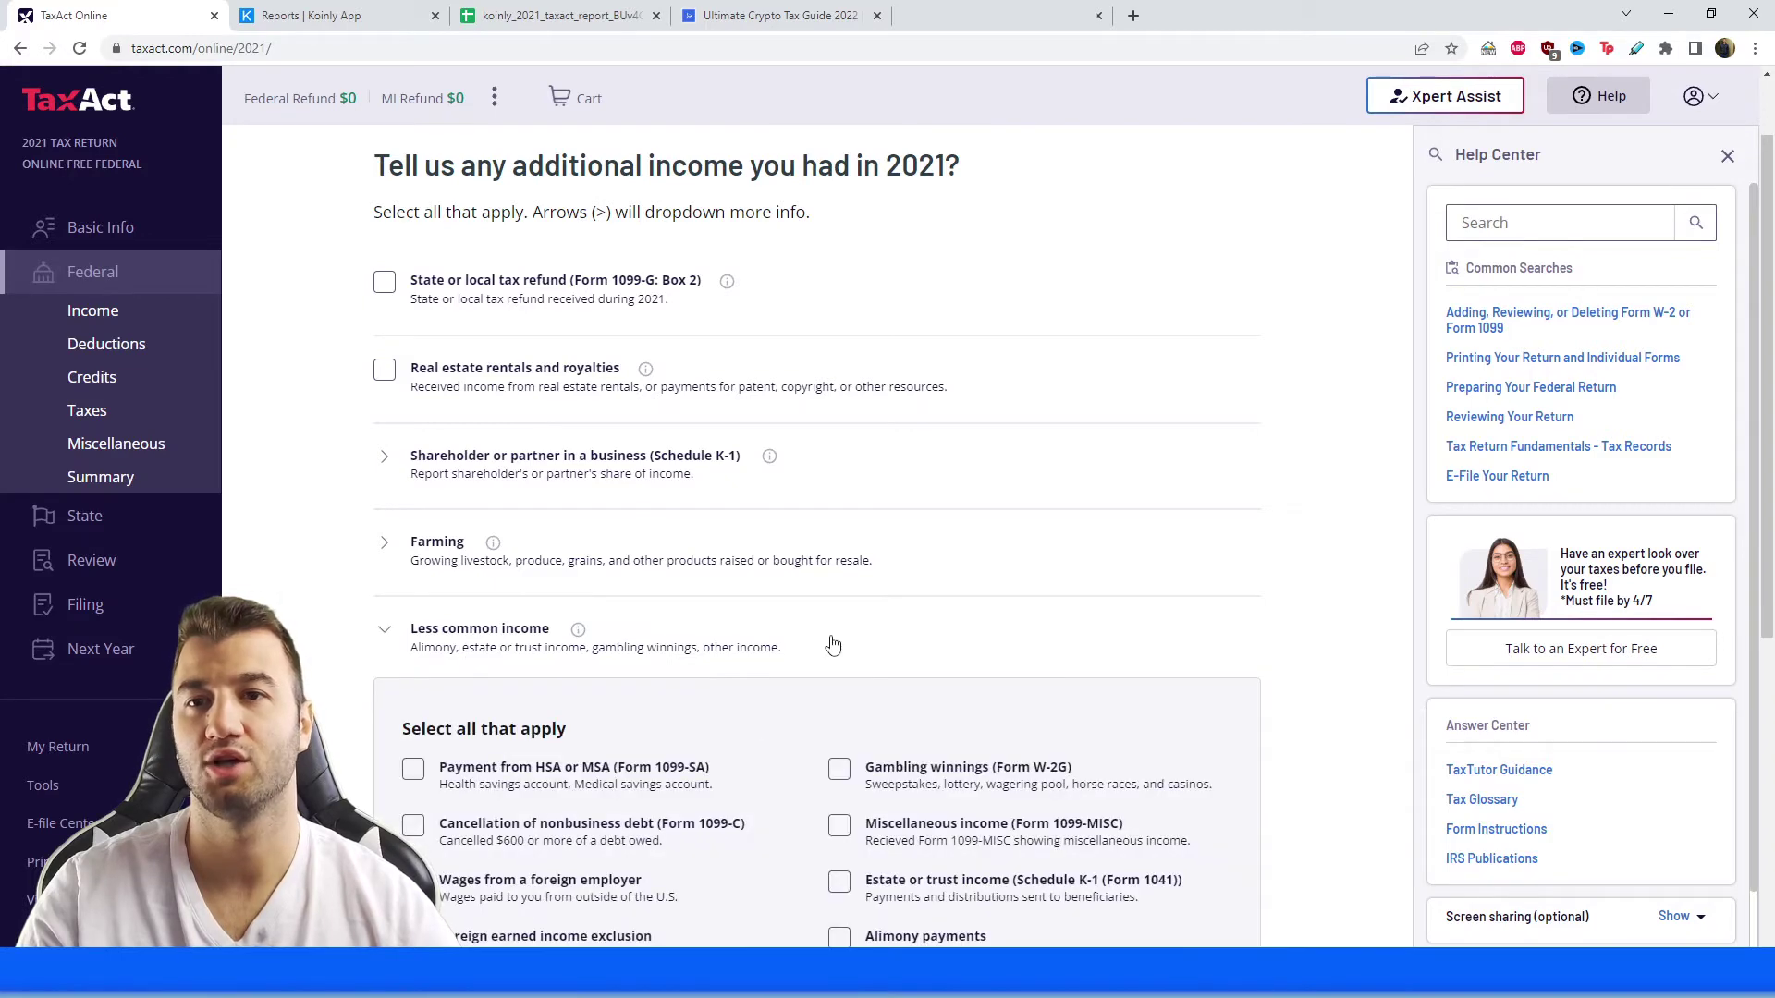
pyautogui.scroll(-5, 832, 644)
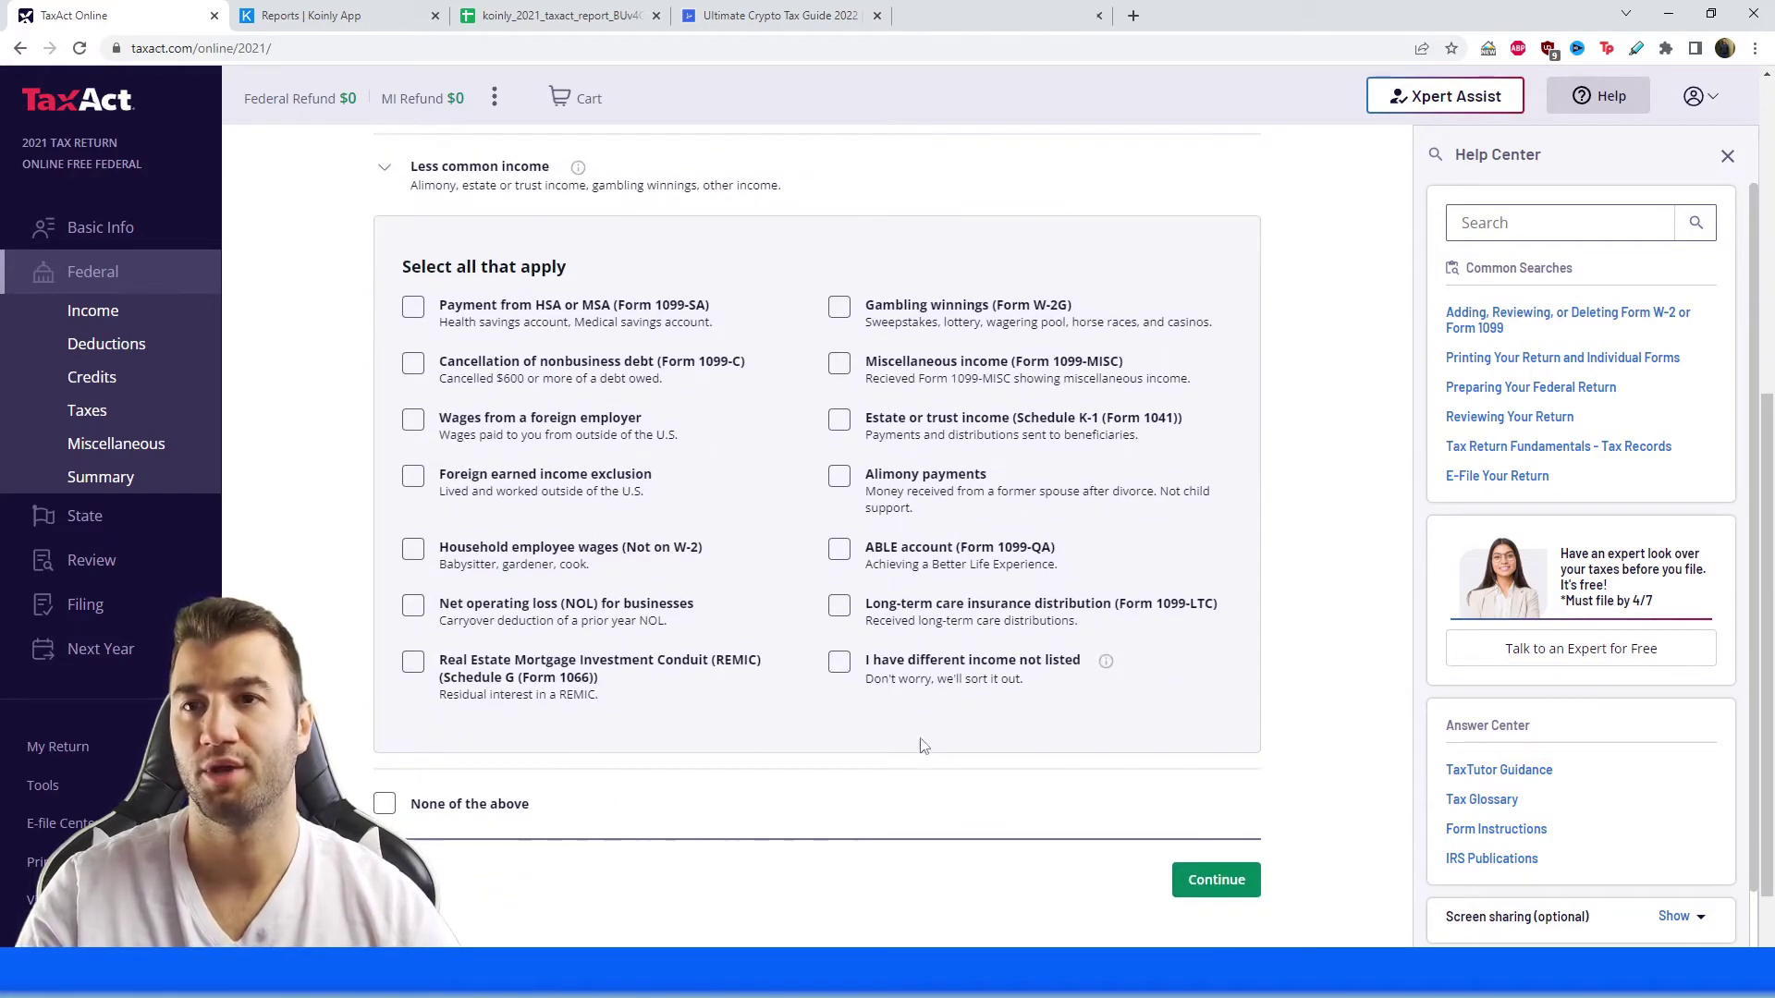
pyautogui.click(841, 675)
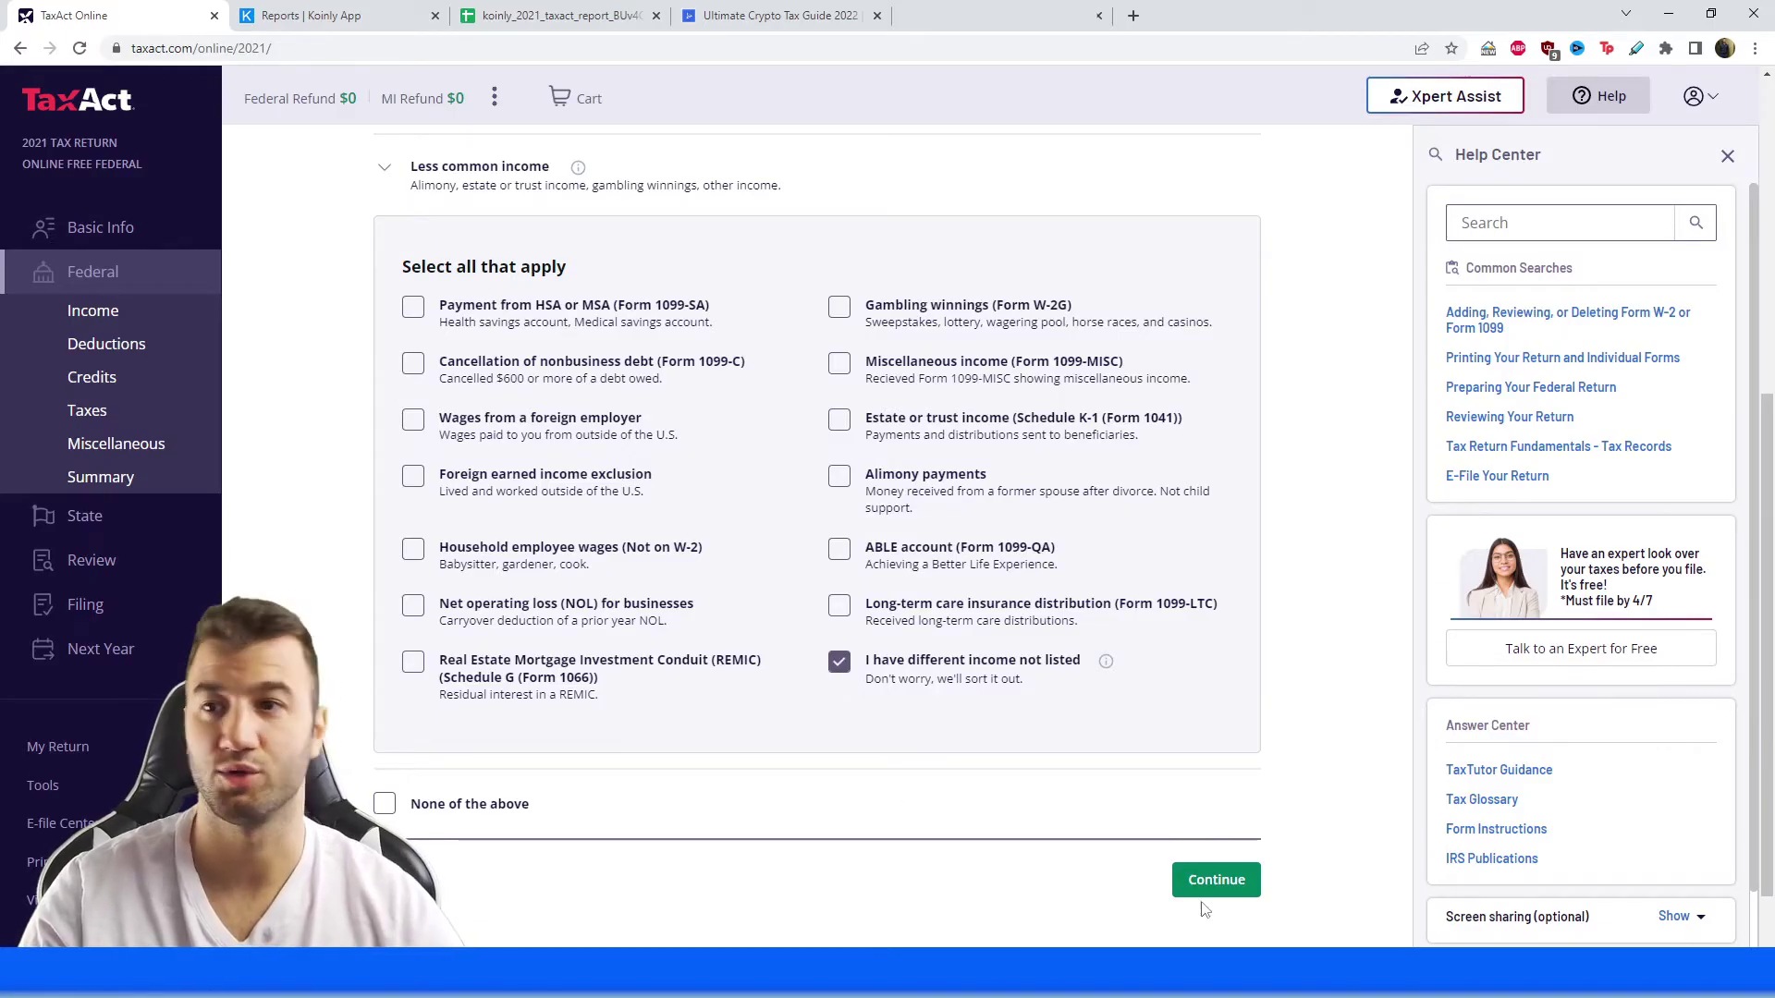
pyautogui.click(1217, 882)
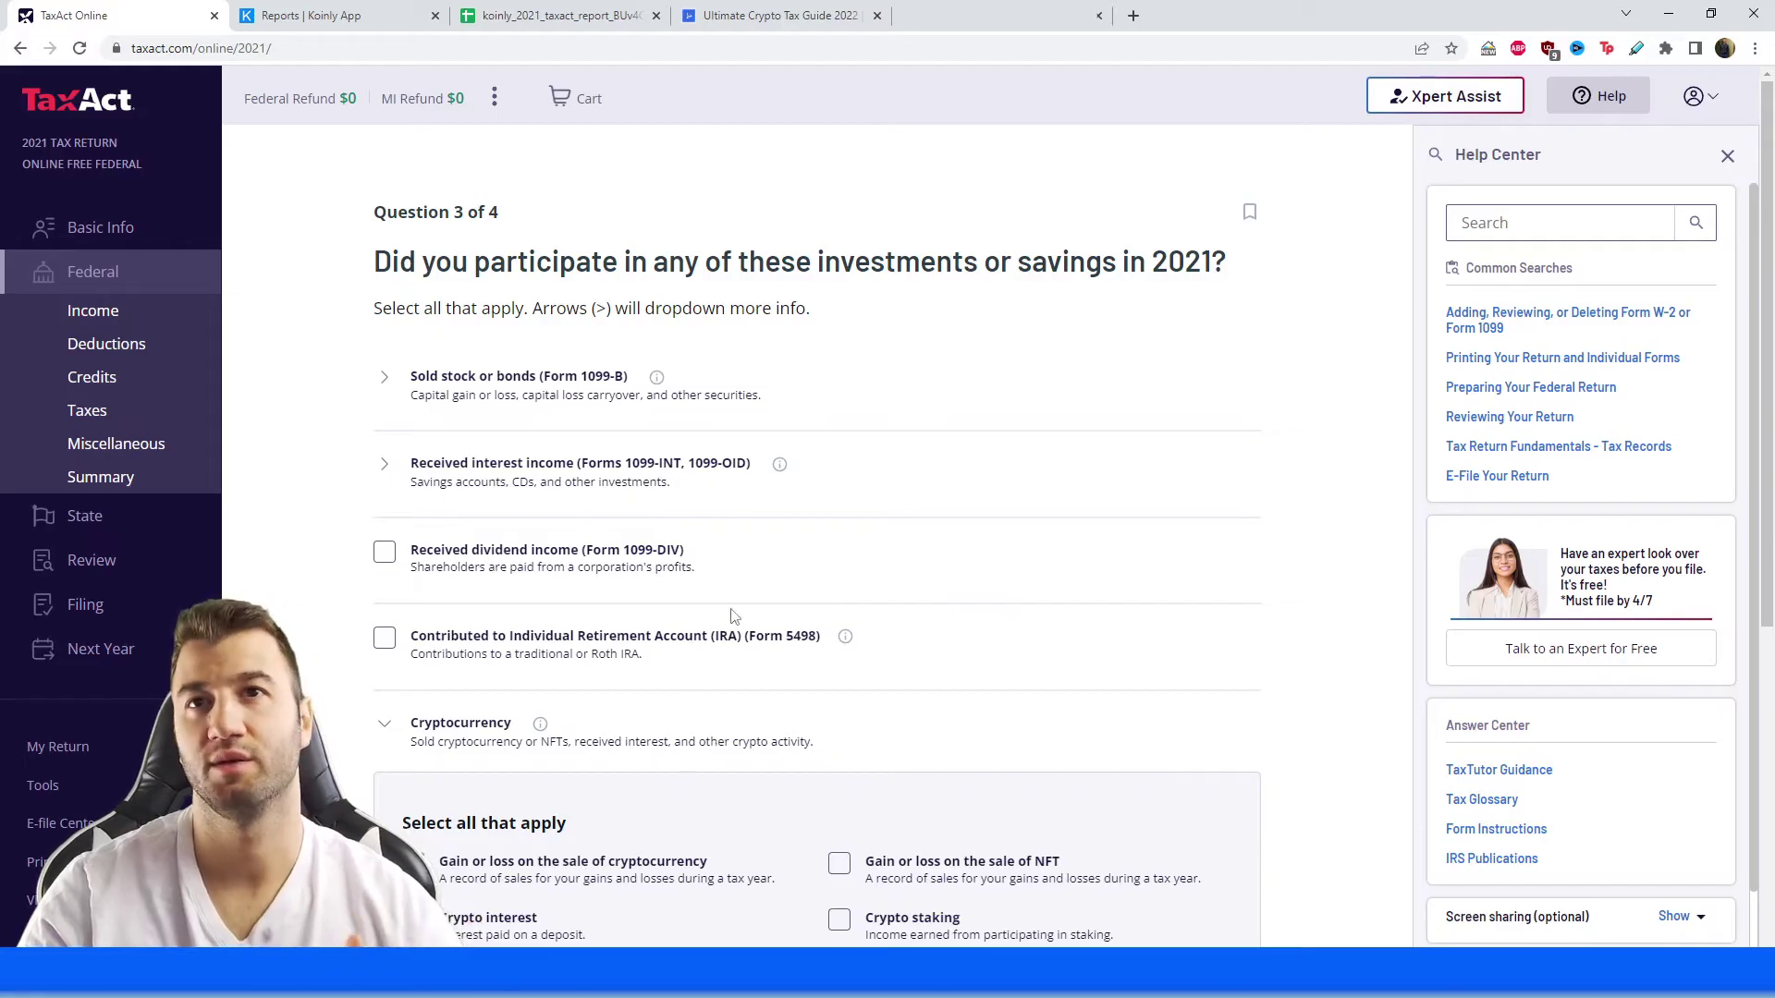
# Report crypto sale gains, answer 'None of the above' for expenses, and reach the Cryptocurrency section.
pyautogui.scroll(-1, 700, 653)
pyautogui.scroll(1, 700, 652)
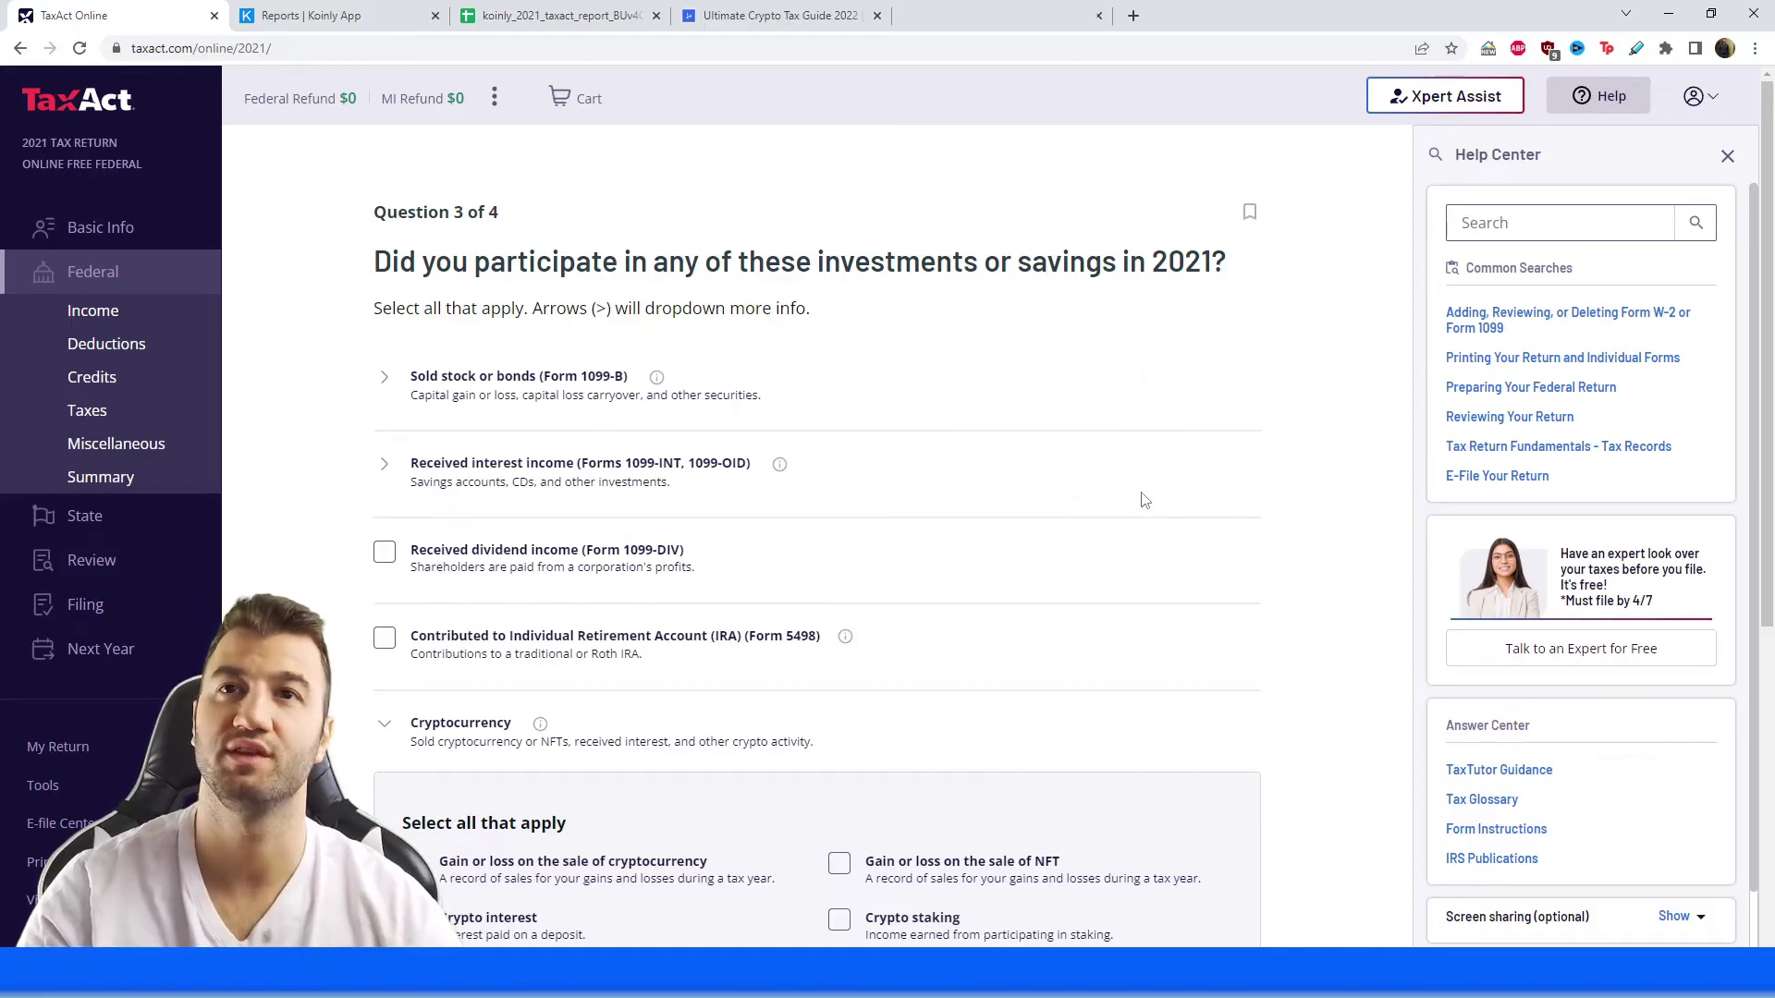
pyautogui.scroll(-4, 1072, 448)
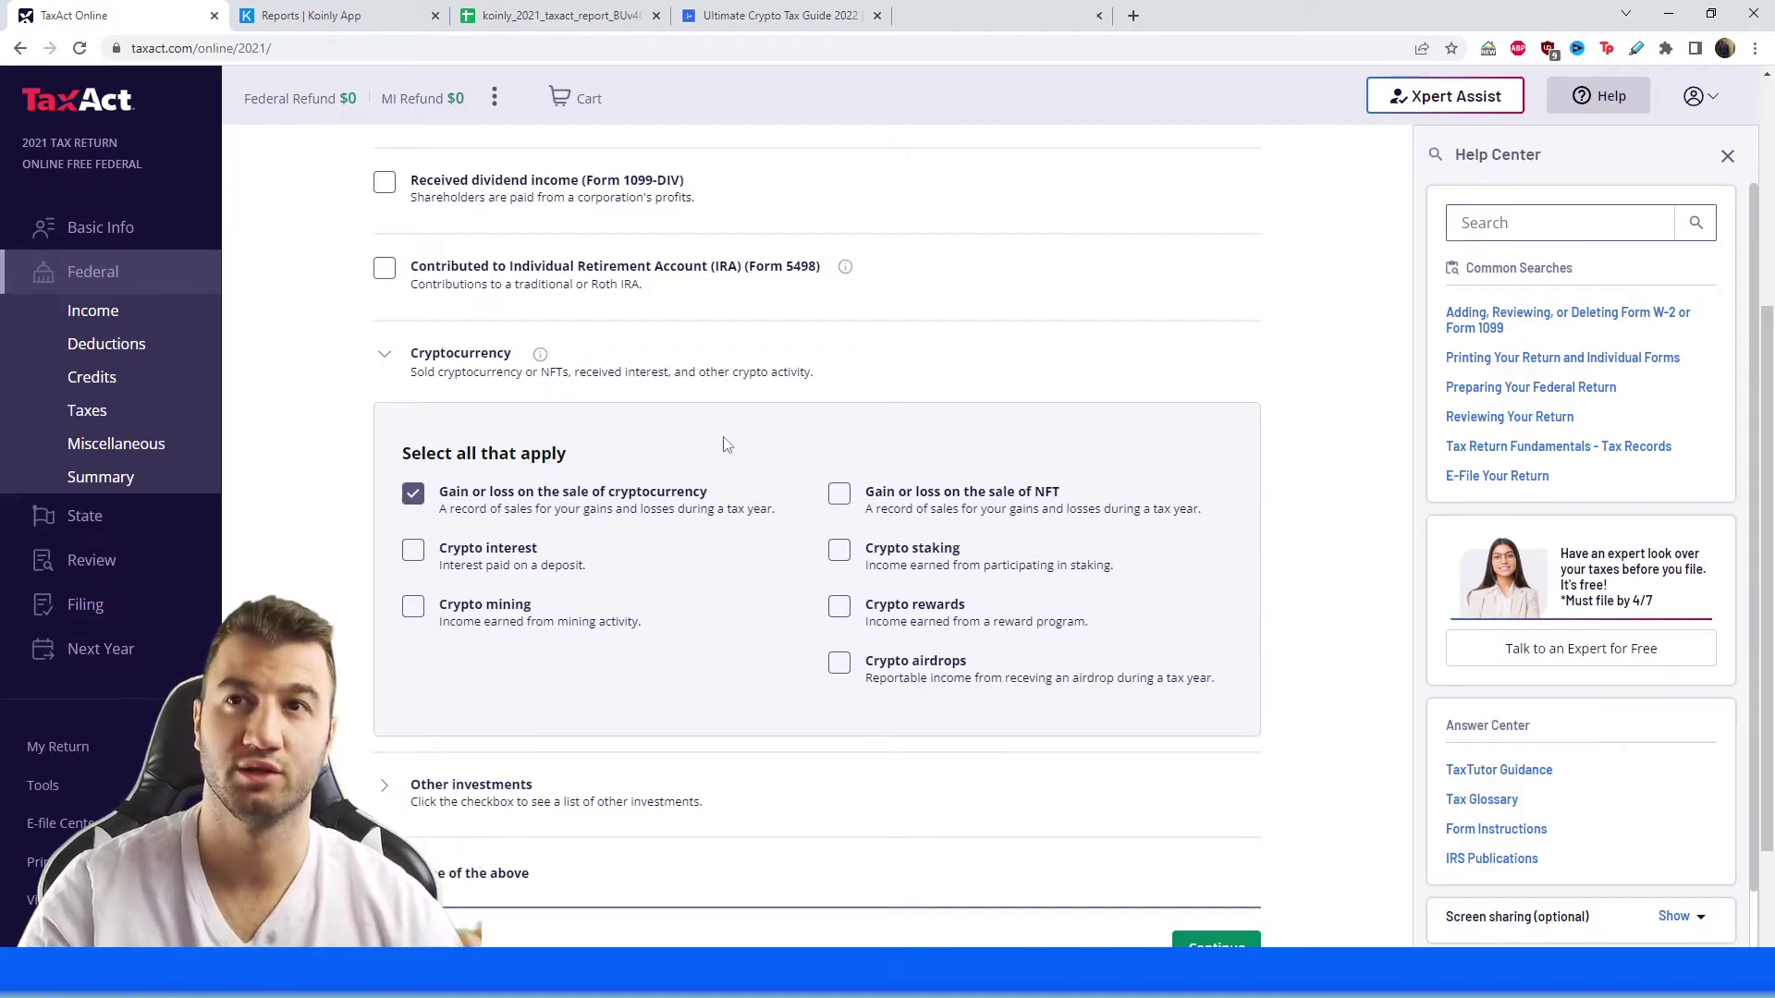
pyautogui.scroll(-2, 570, 523)
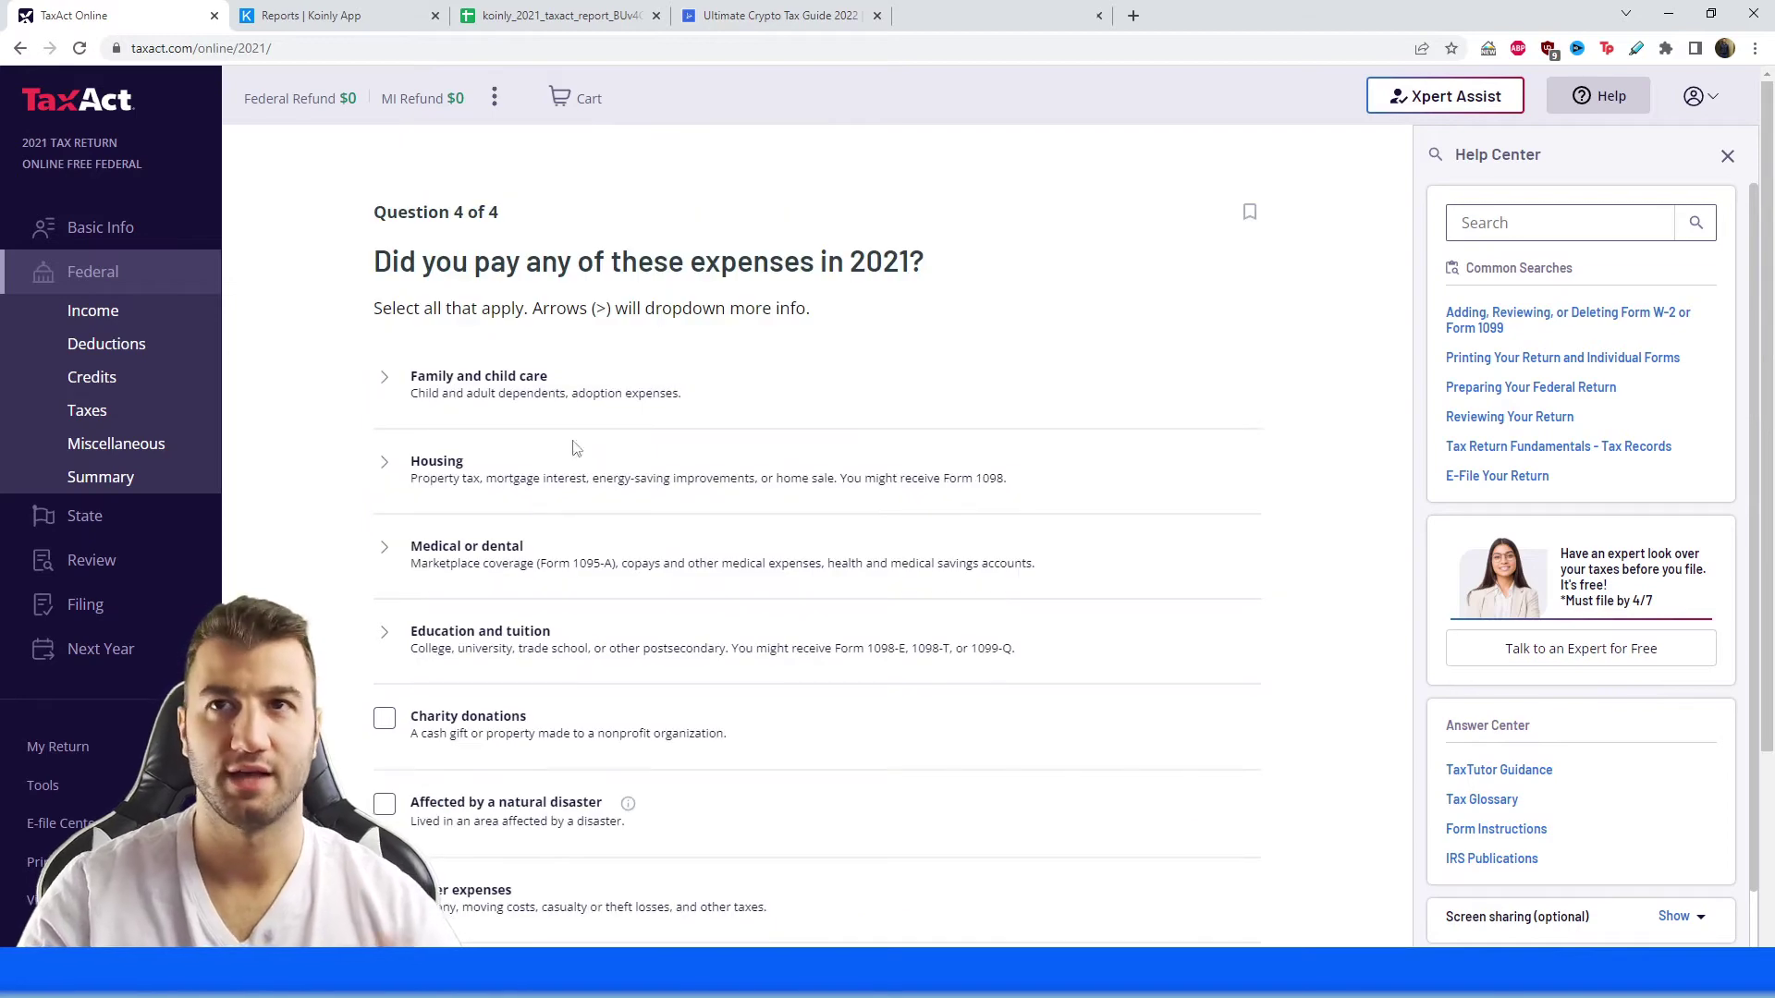
pyautogui.scroll(-3, 788, 595)
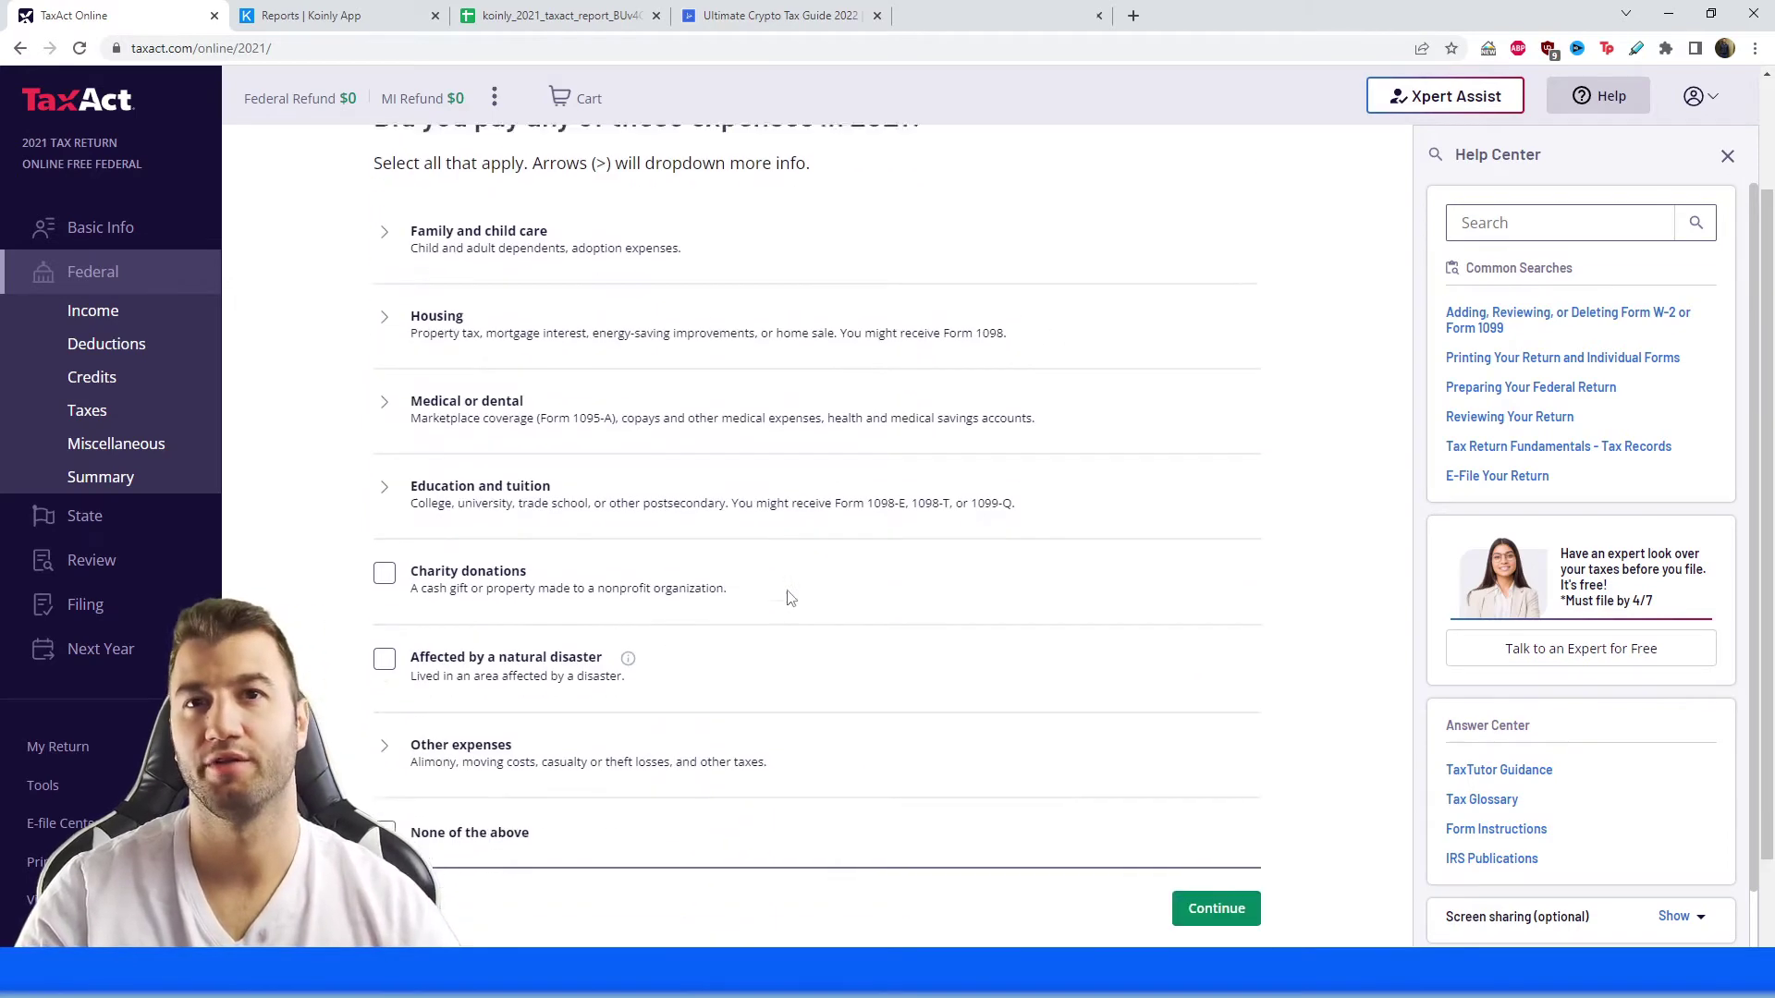
pyautogui.scroll(-1, 622, 698)
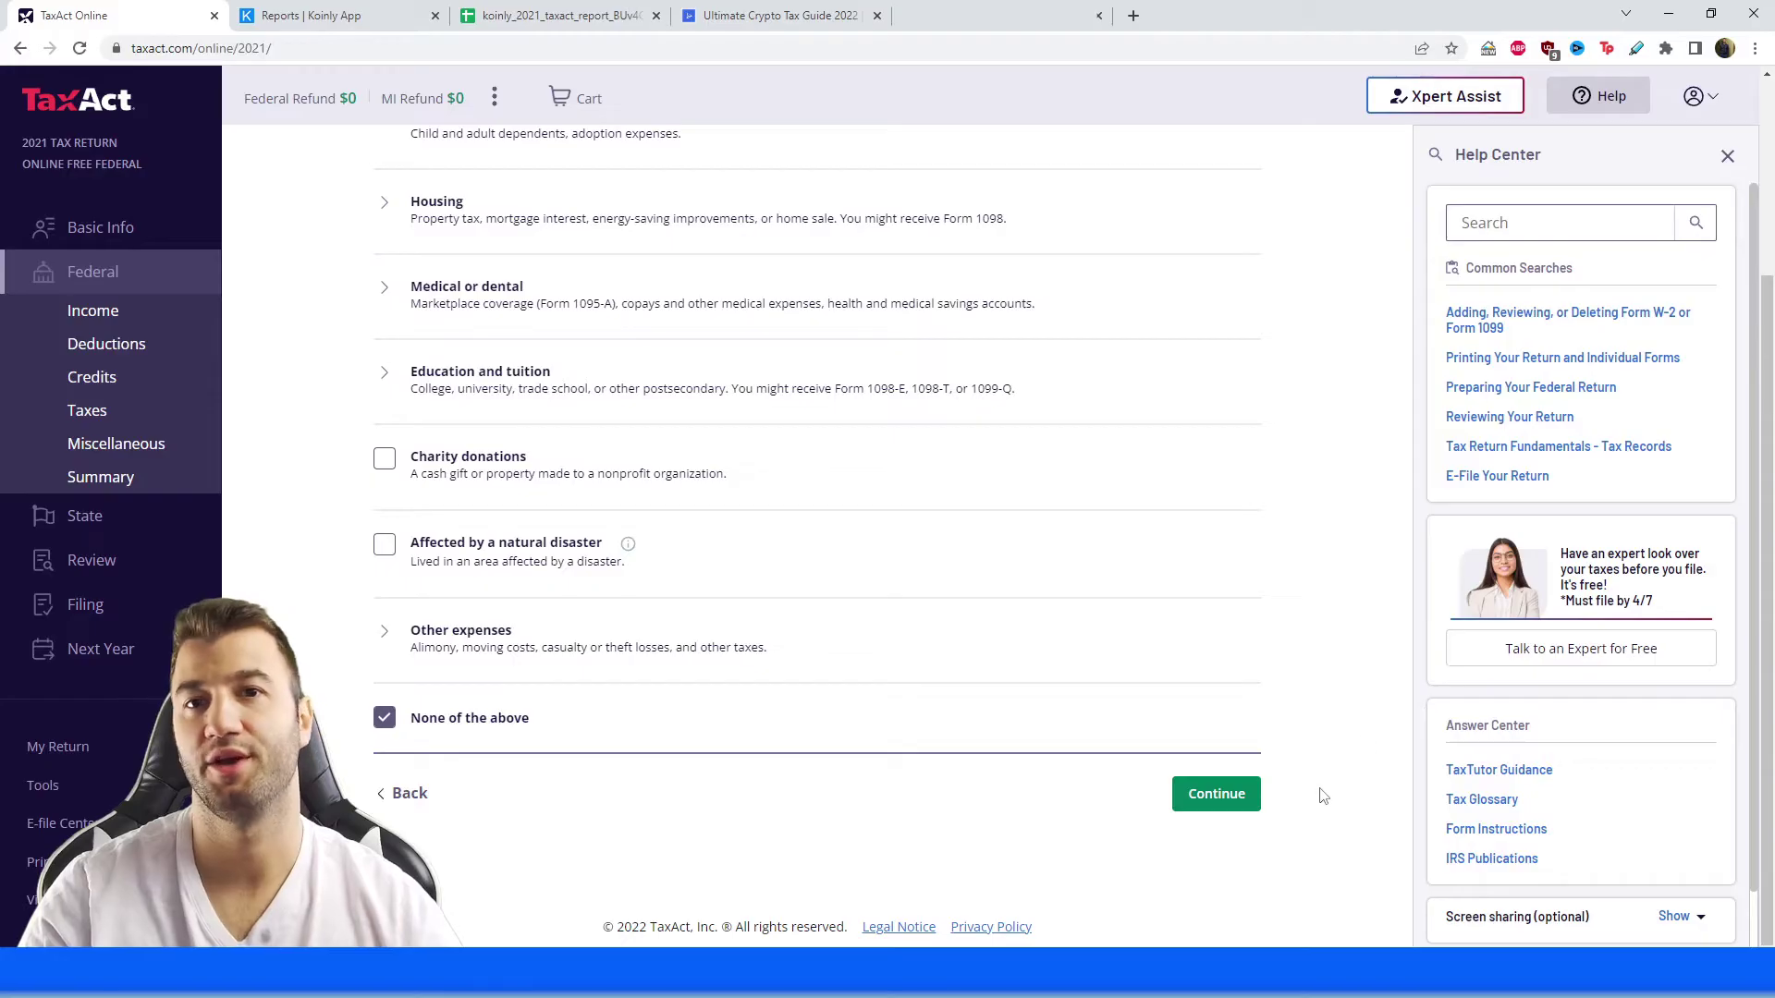
pyautogui.click(1218, 793)
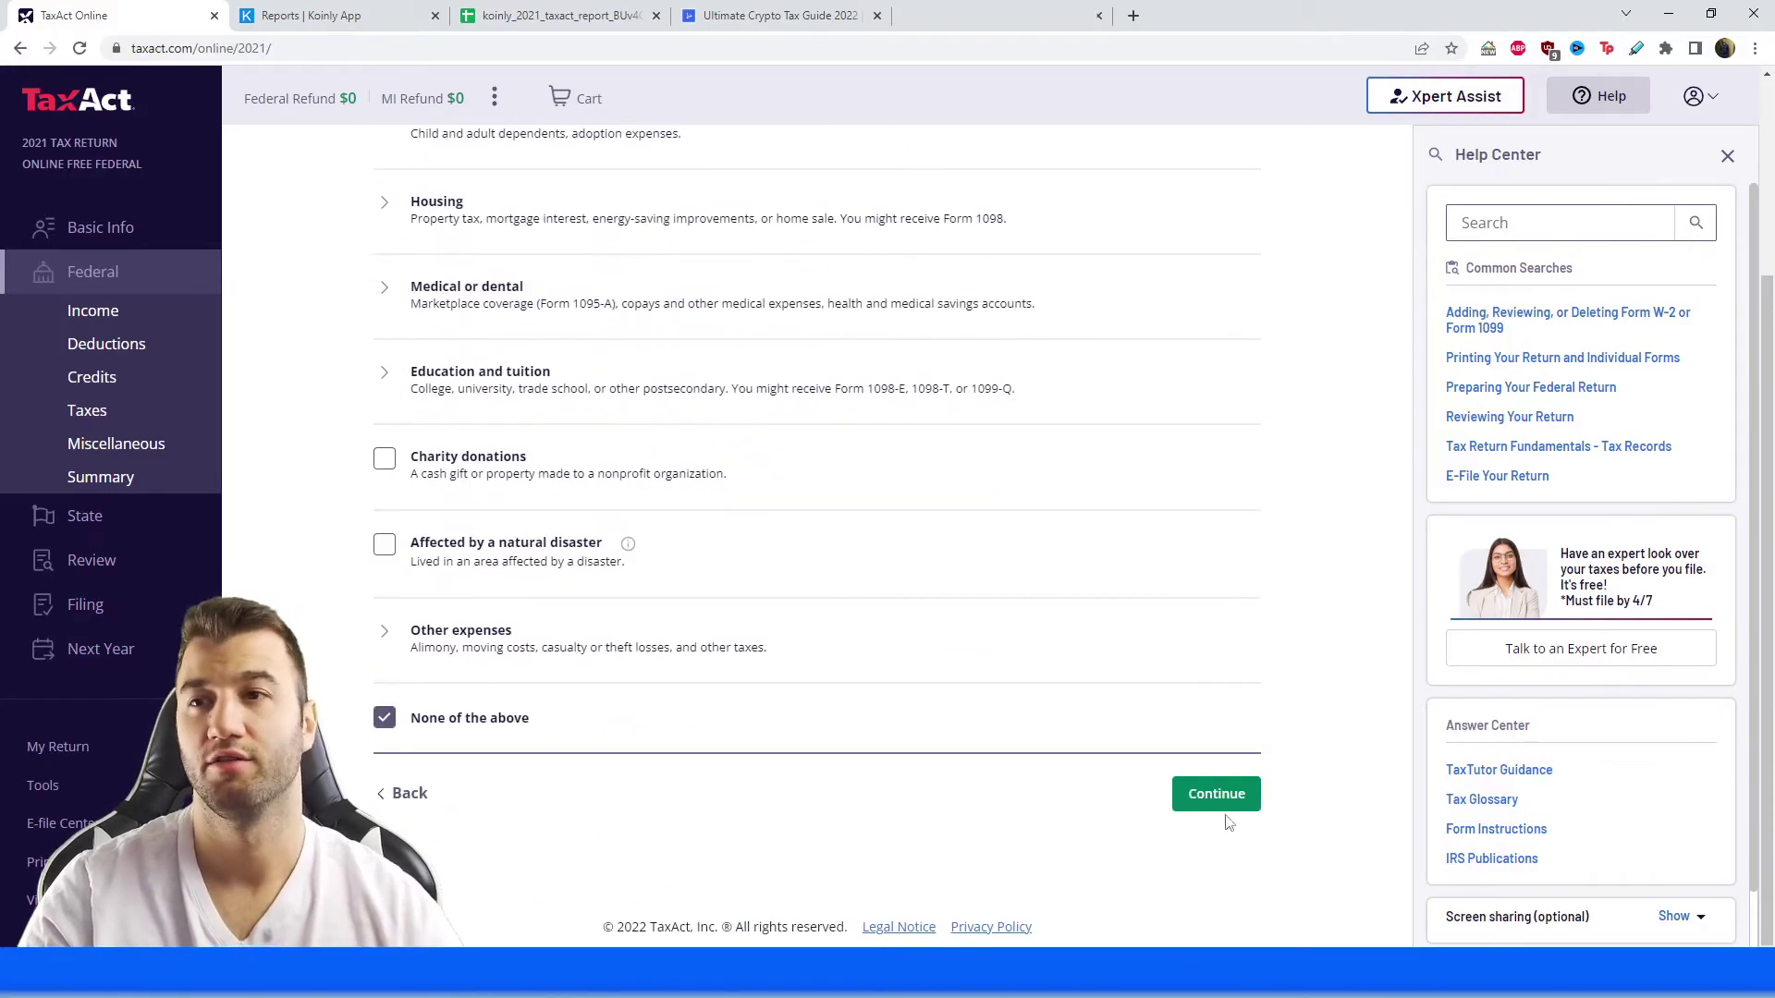
pyautogui.click(1227, 792)
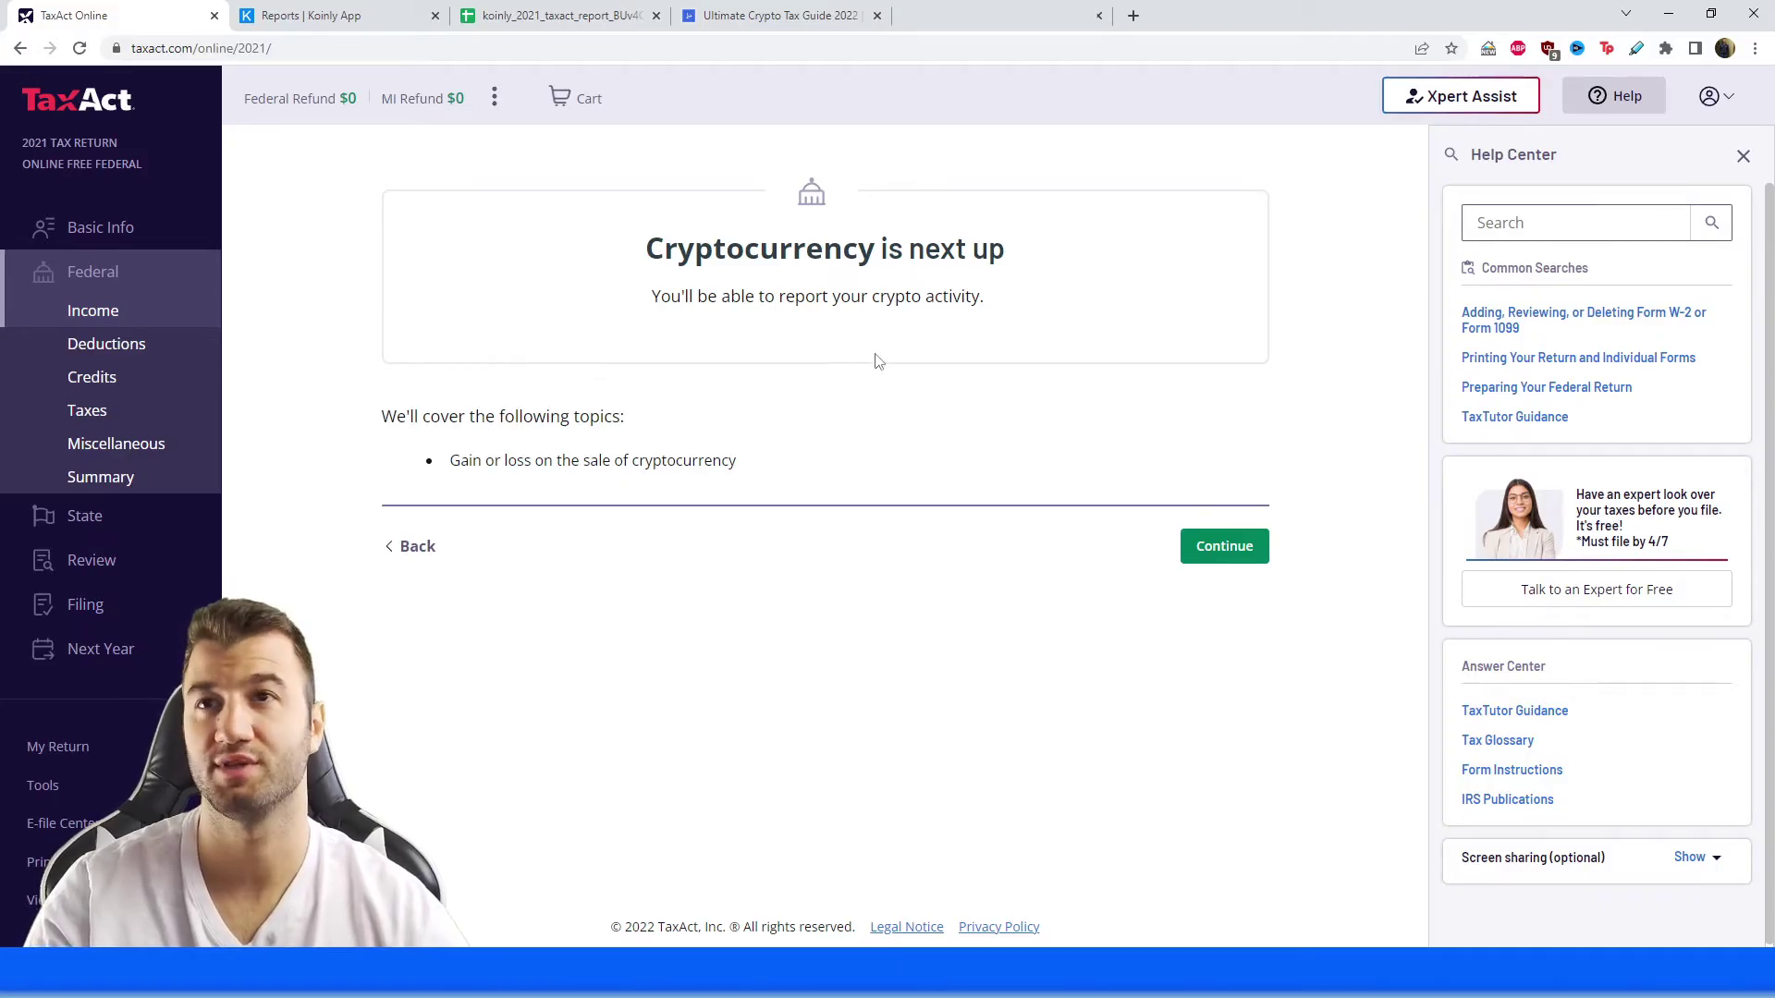
# Start reporting crypto activity and check the Koinly tax report spreadsheet.
pyautogui.click(1211, 553)
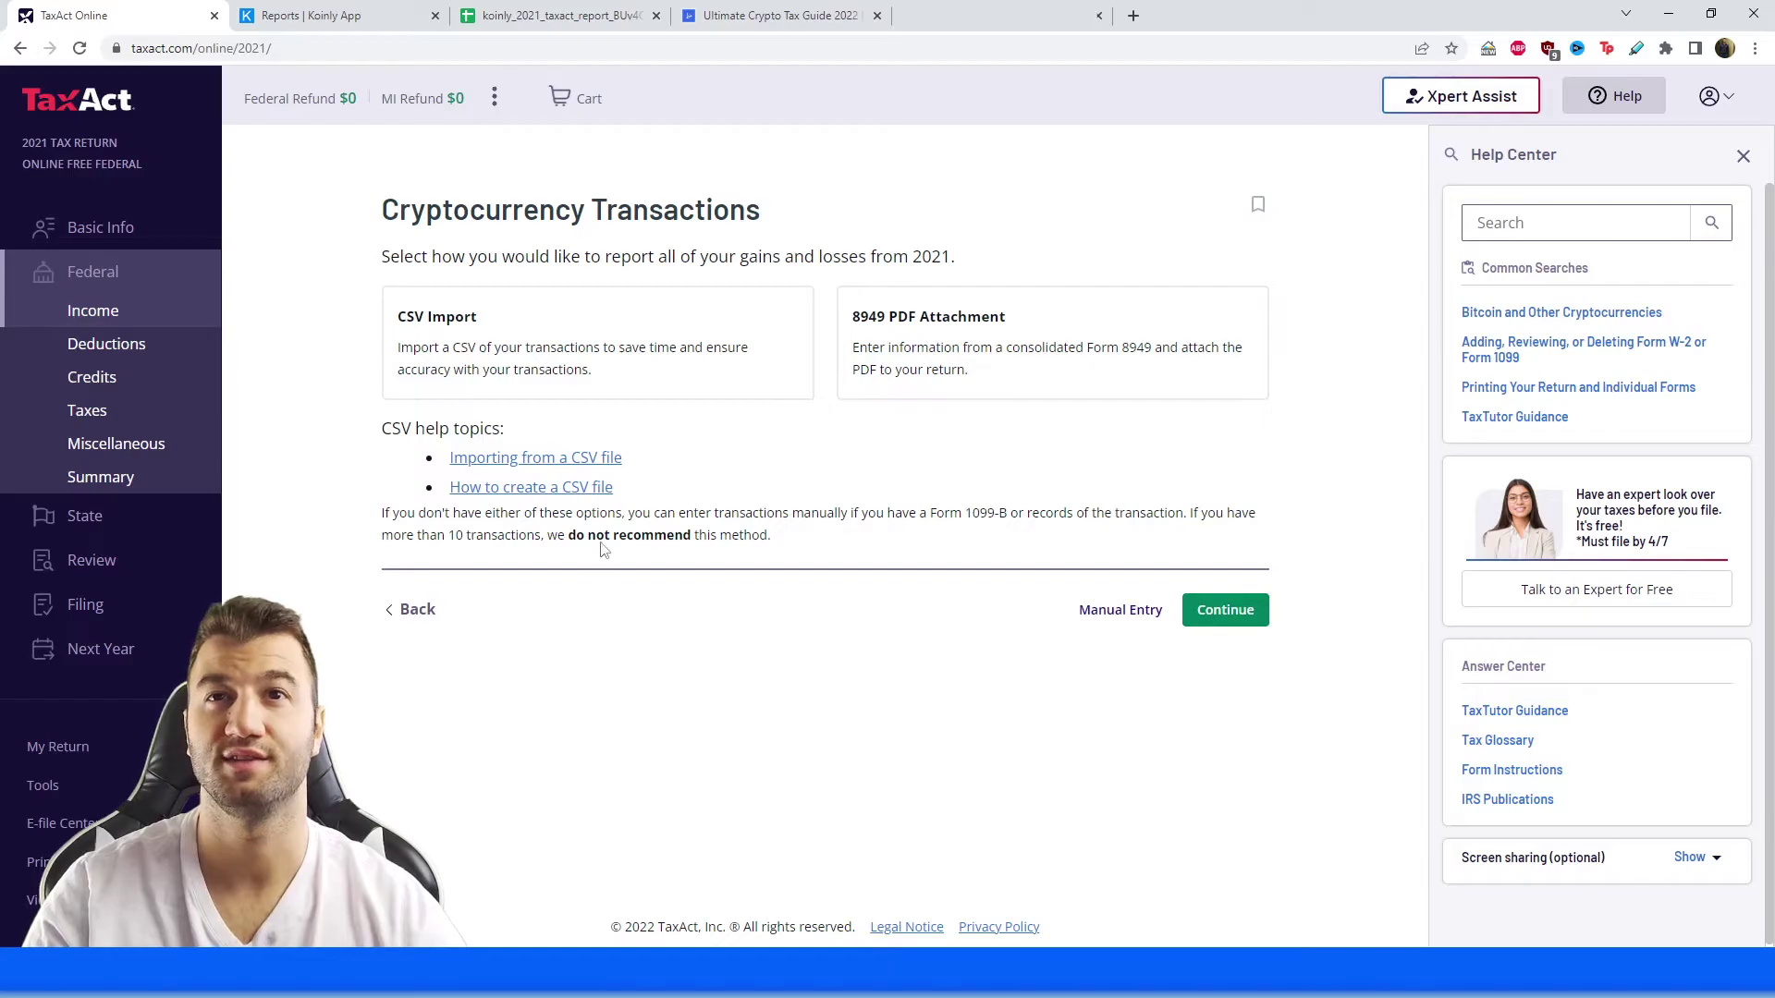
pyautogui.click(555, 14)
pyautogui.scroll(-2, 540, 547)
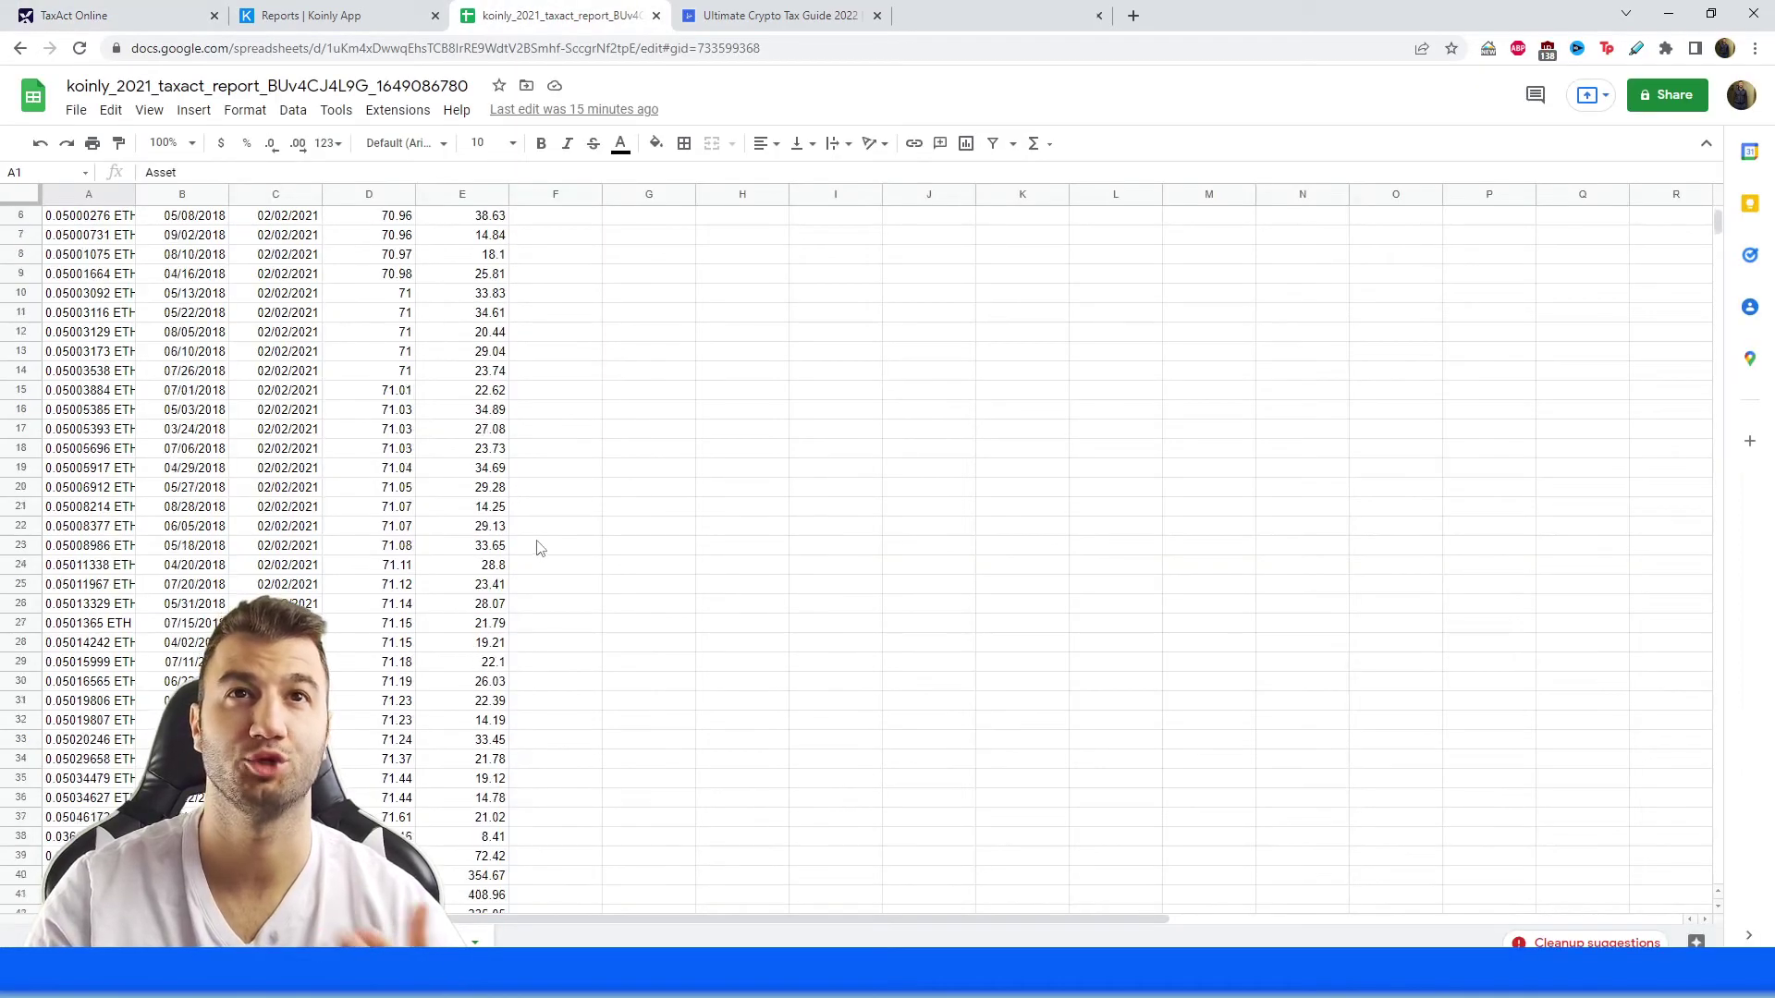
pyautogui.scroll(-2, 540, 548)
pyautogui.scroll(5, 481, 500)
pyautogui.click(190, 14)
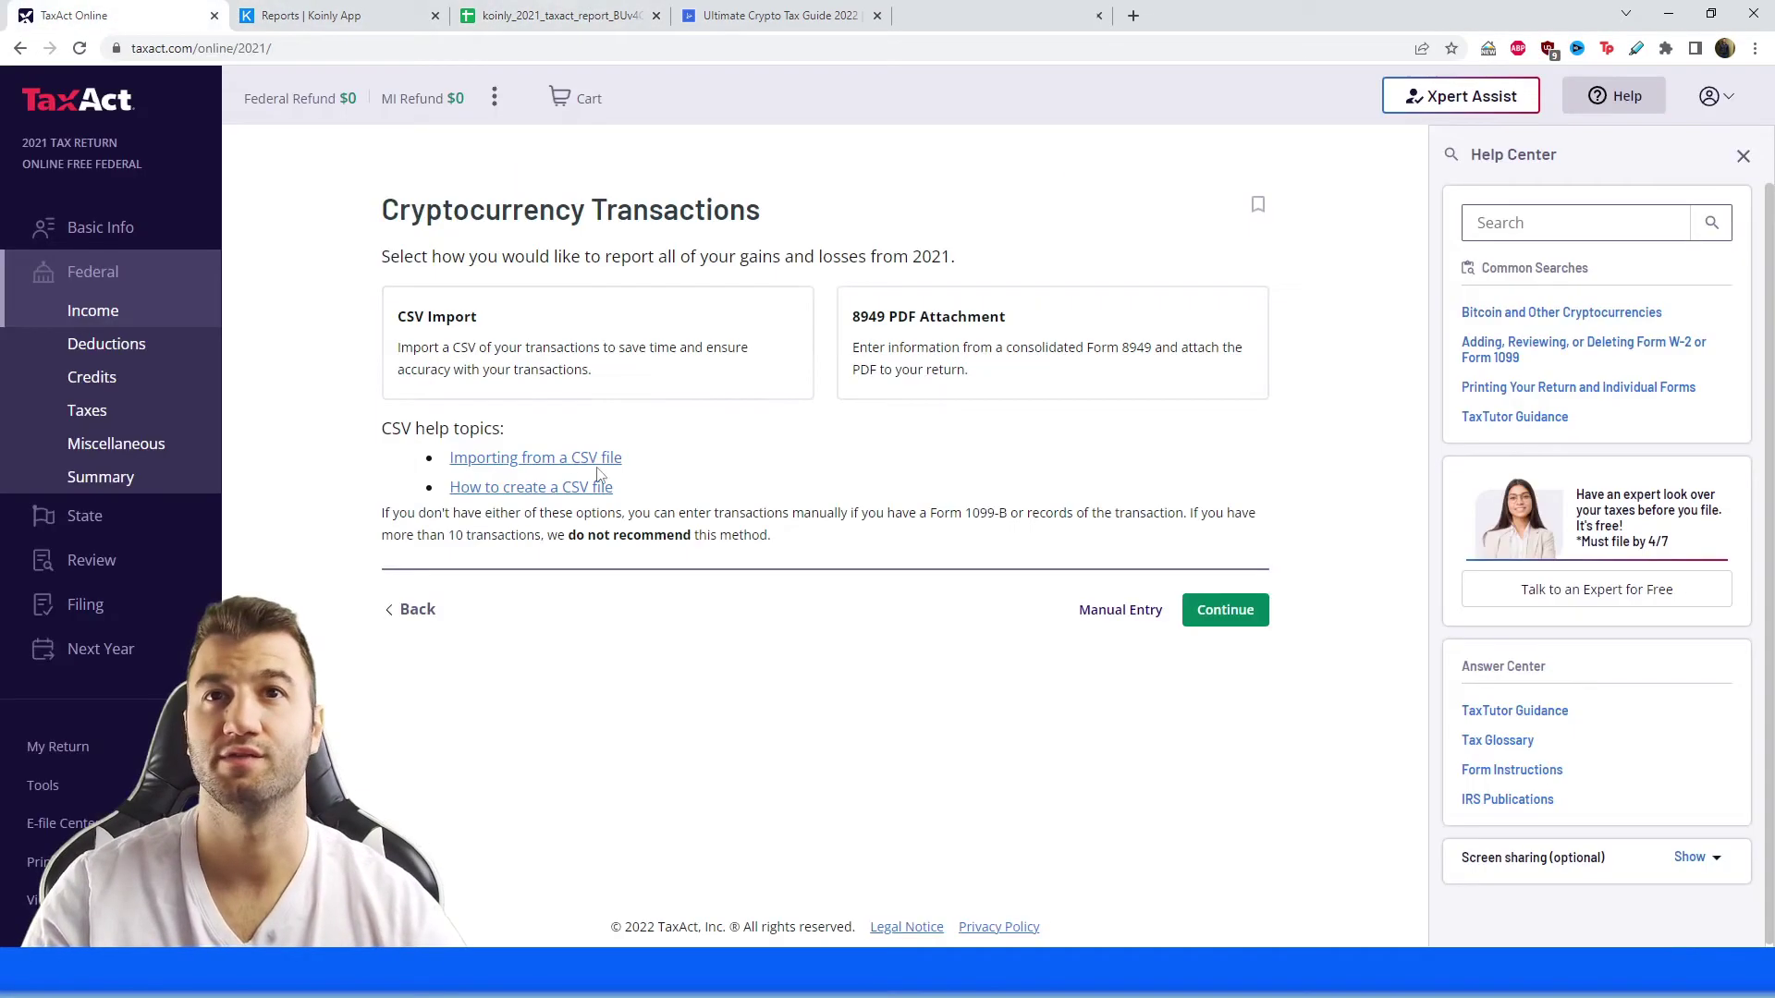
# Choose CSV import, postpone the Premier upgrade, and start the crypto CSV import.
pyautogui.click(1235, 612)
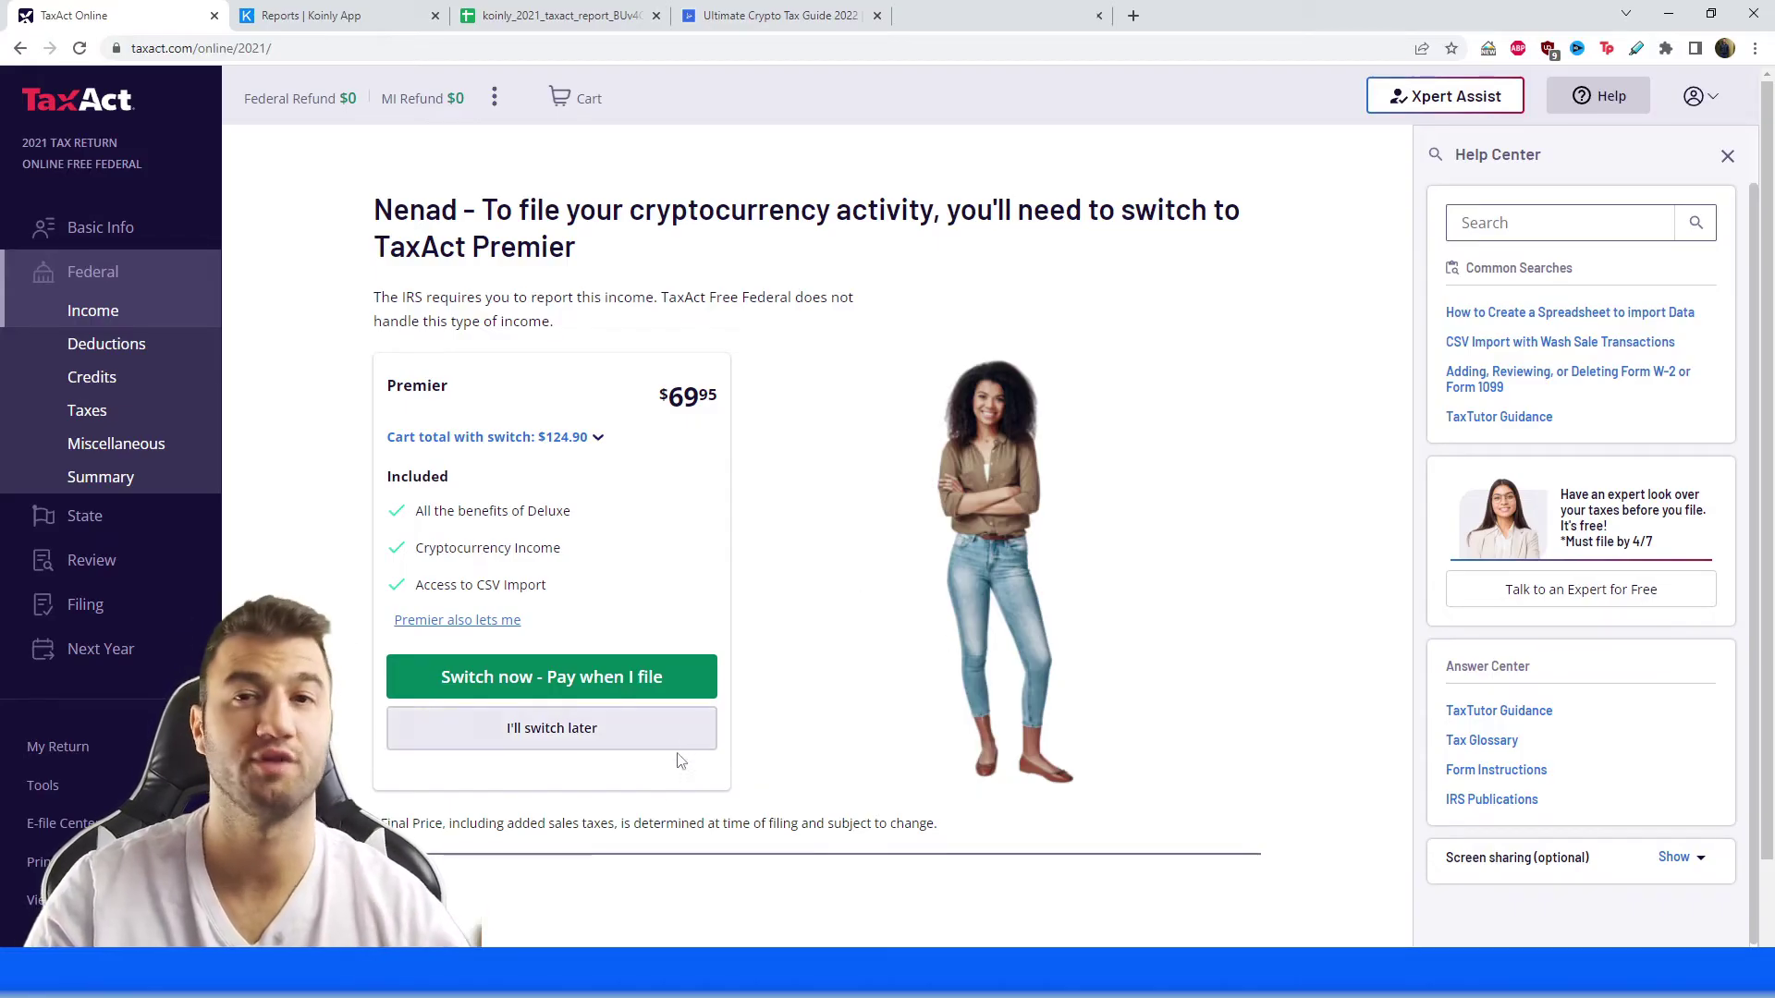
pyautogui.click(596, 736)
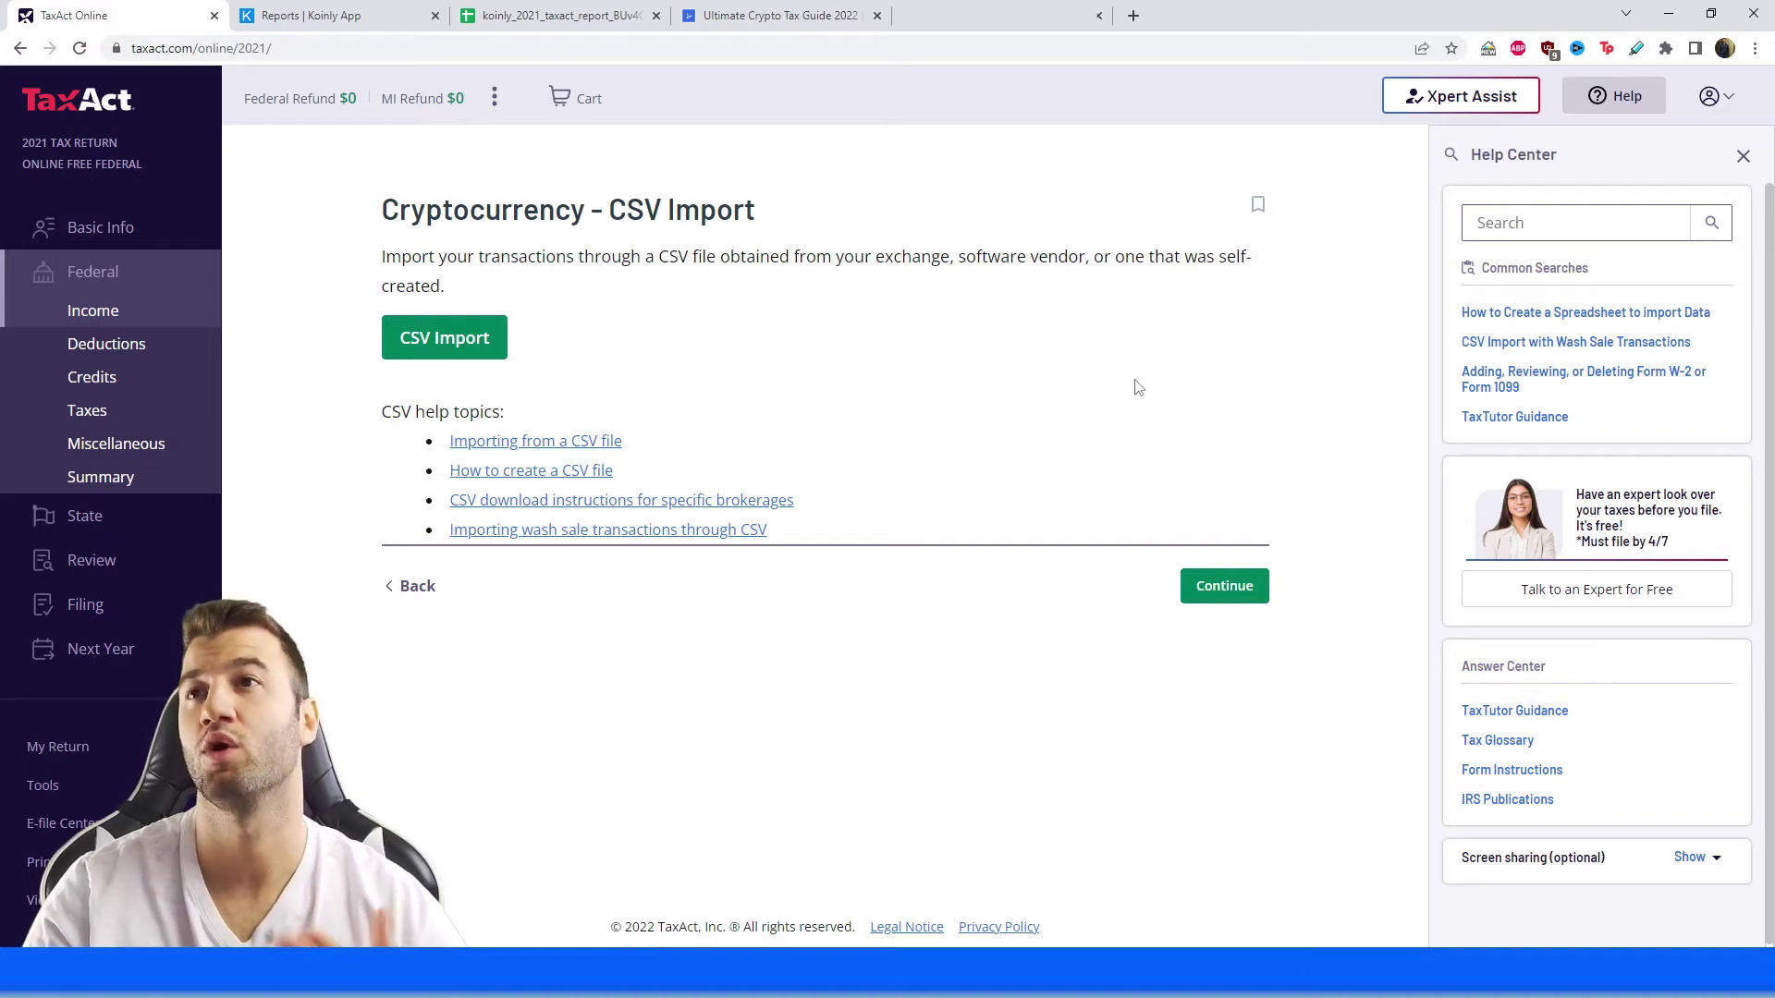
pyautogui.click(496, 361)
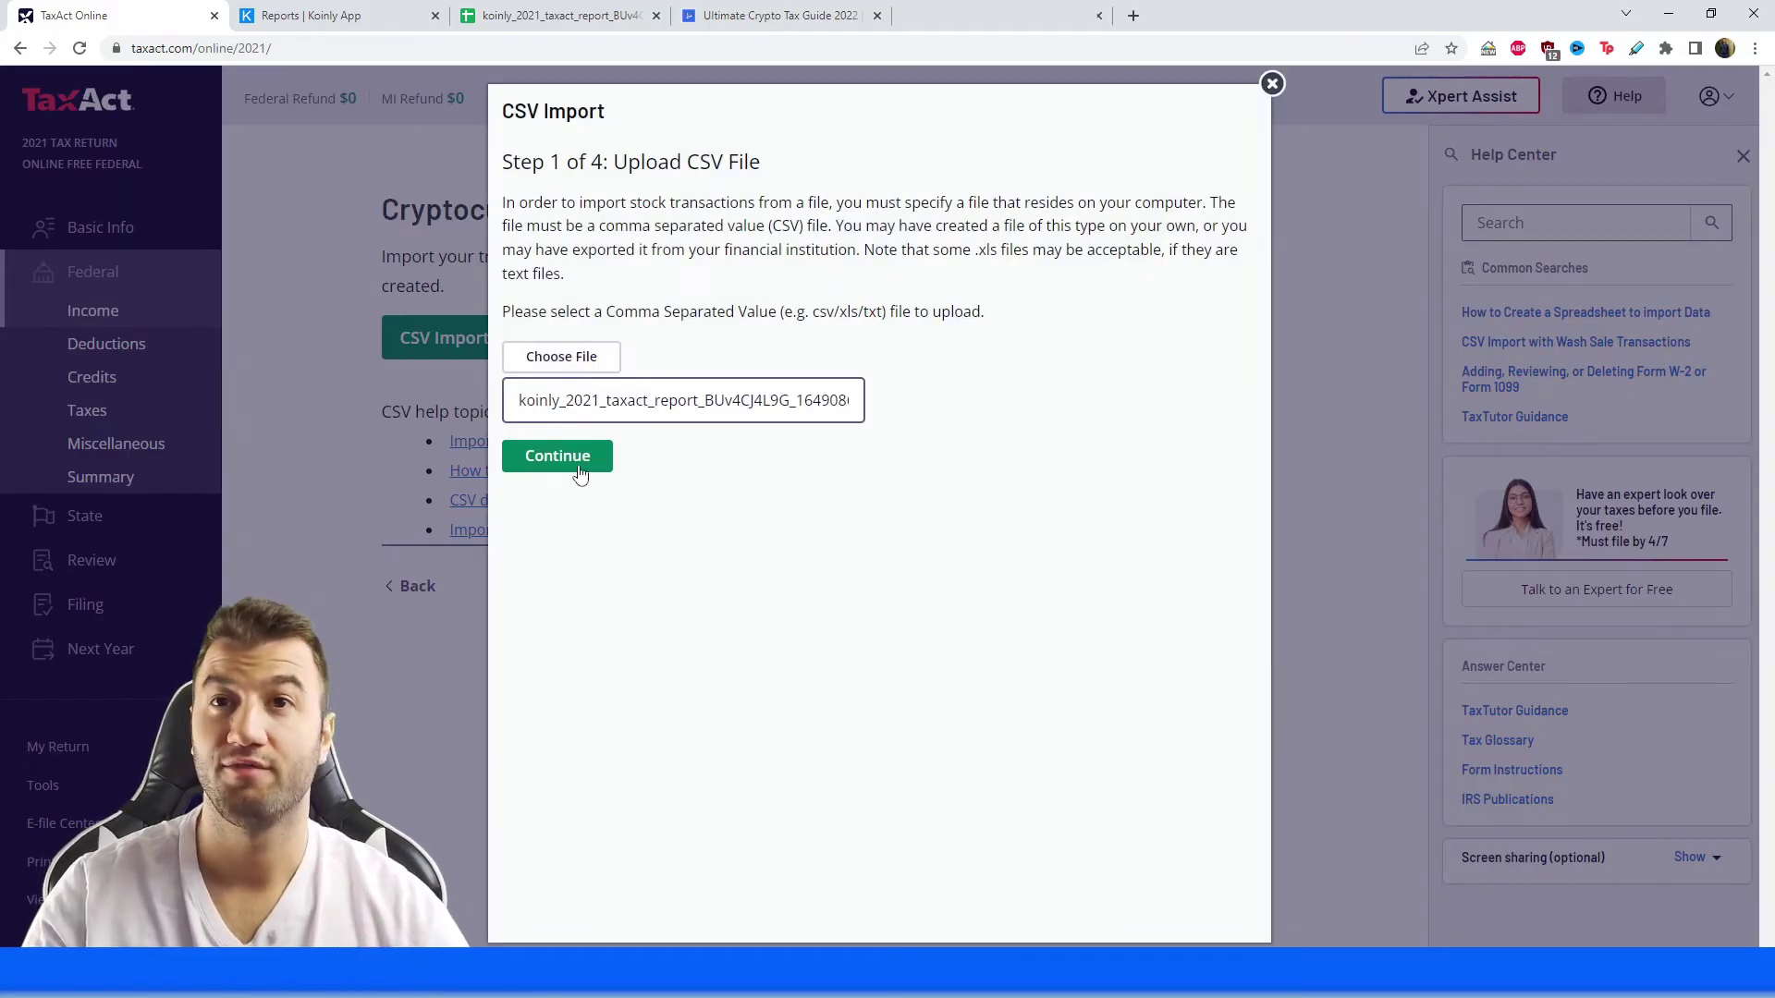
# Upload the Koinly CSV report and accept the matched column types.
pyautogui.click(580, 472)
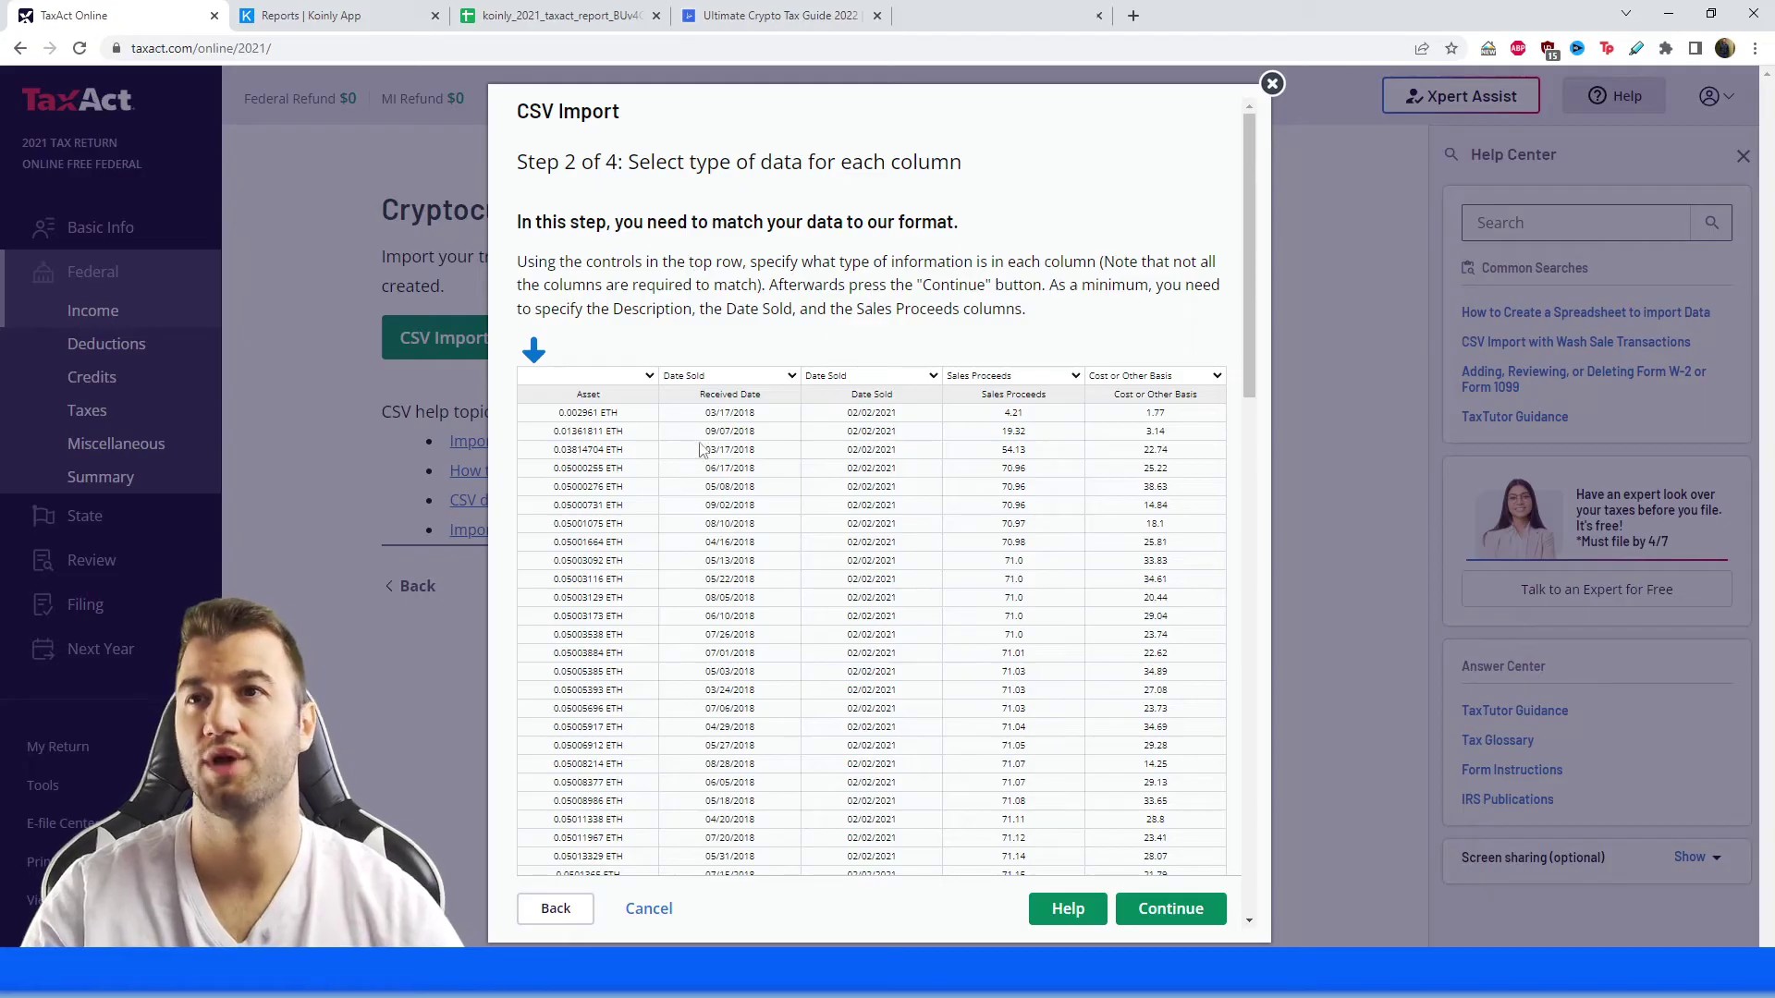
pyautogui.scroll(-15, 905, 675)
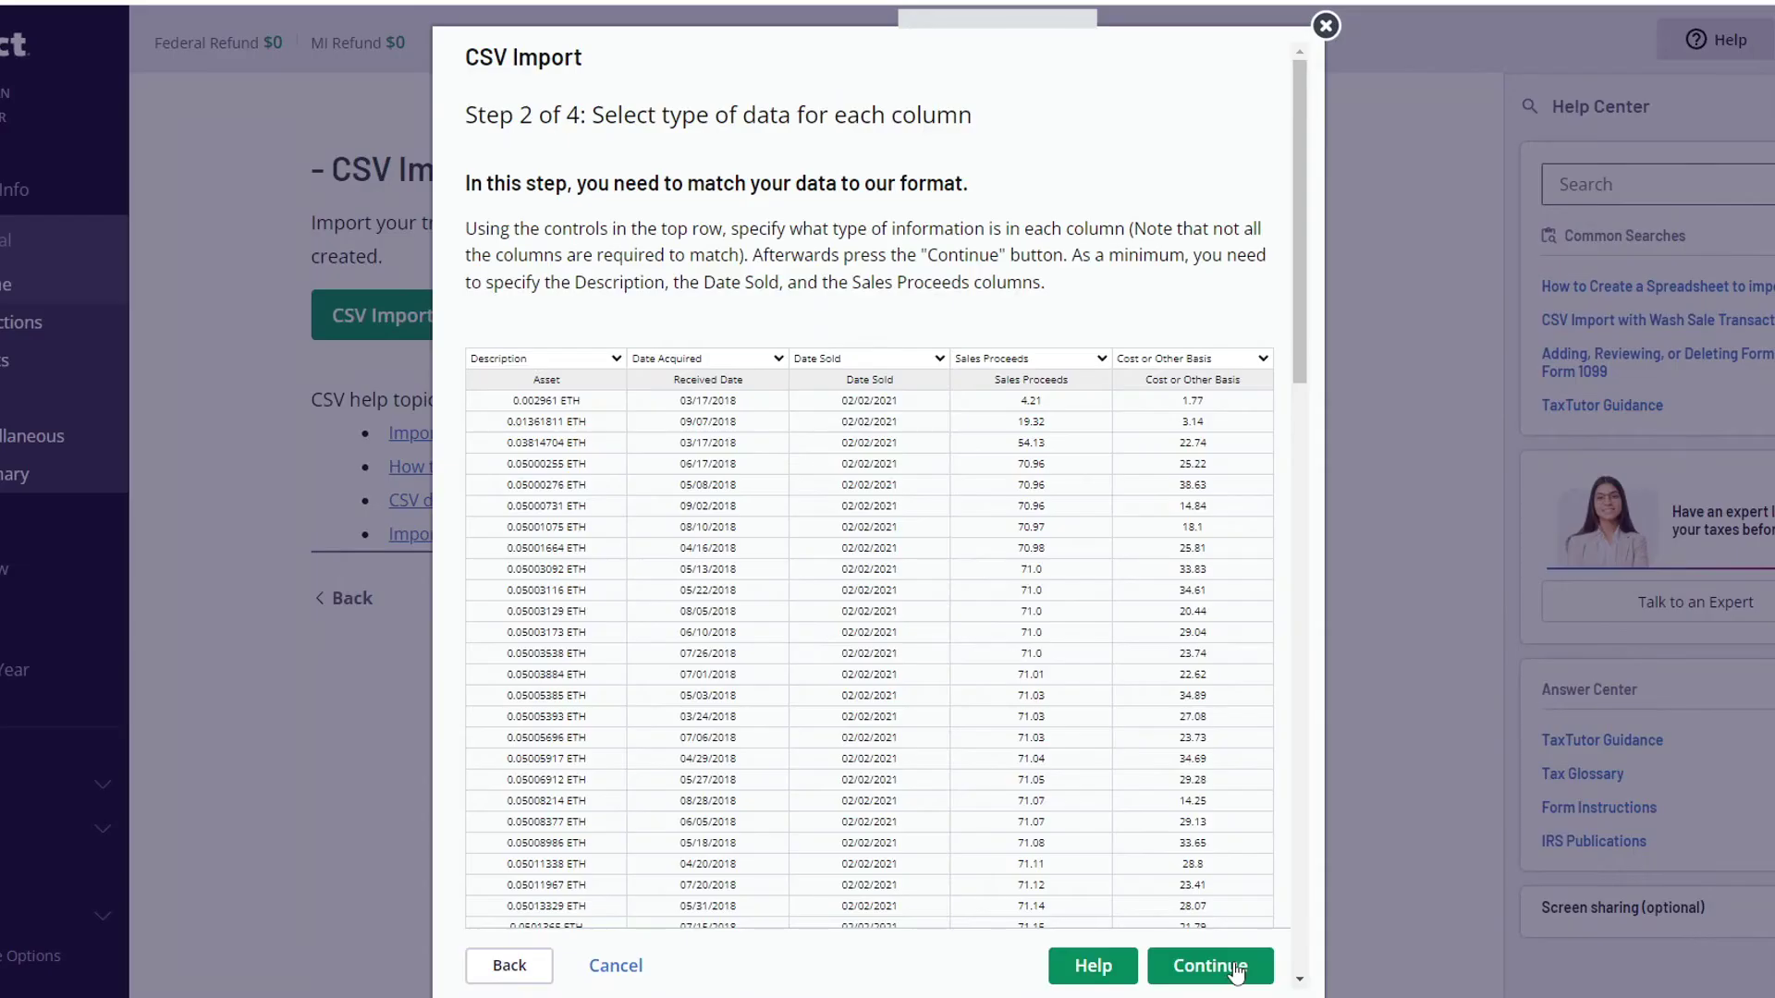
pyautogui.click(1234, 964)
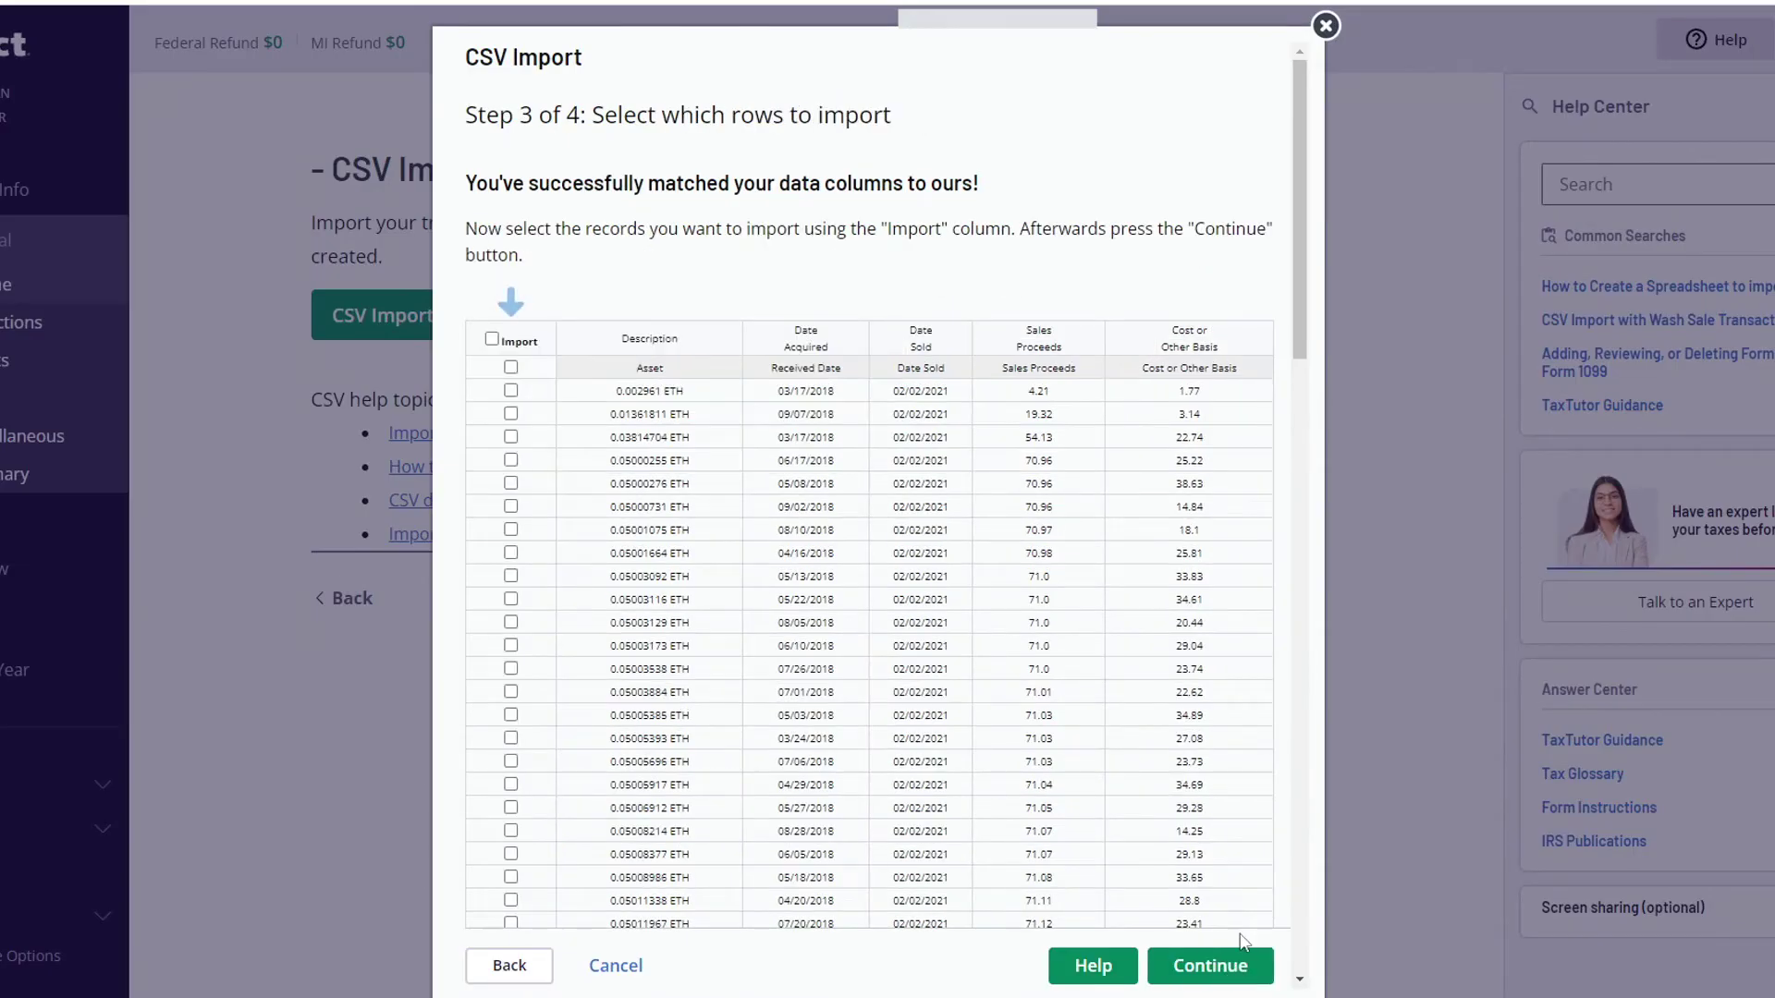
# Select all rows for import, confirm the warning, and import the transactions.
pyautogui.click(491, 338)
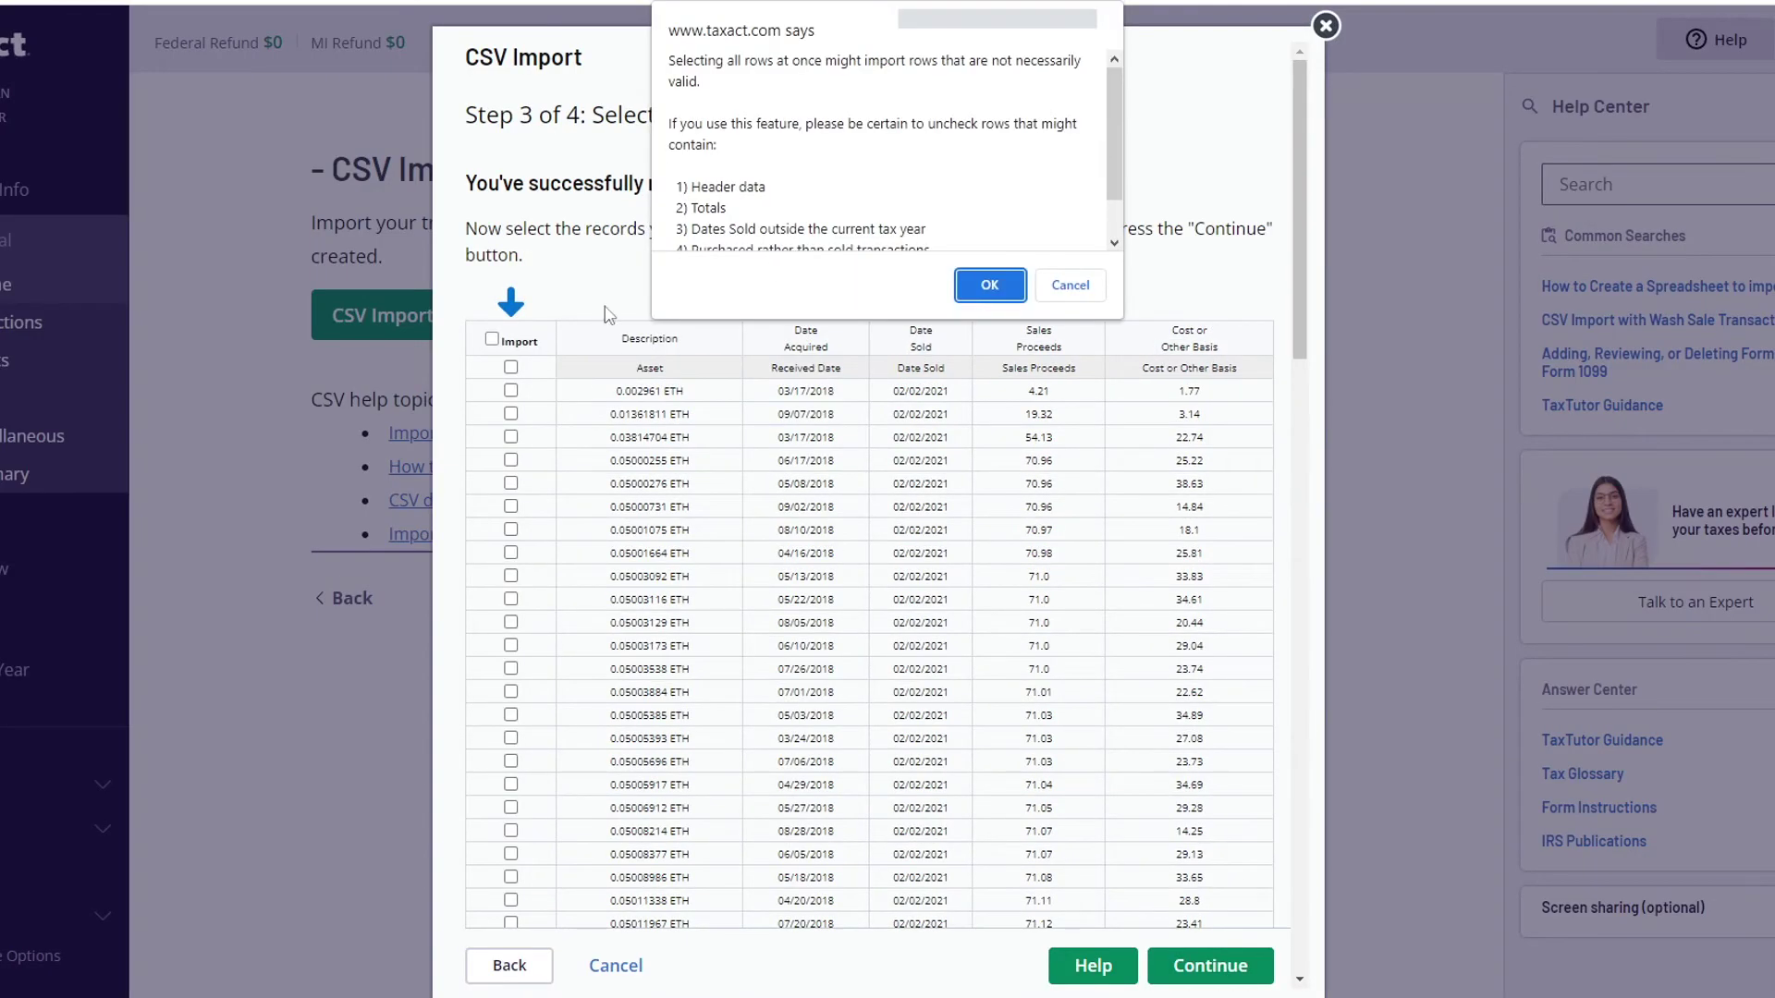
pyautogui.click(981, 292)
pyautogui.click(487, 582)
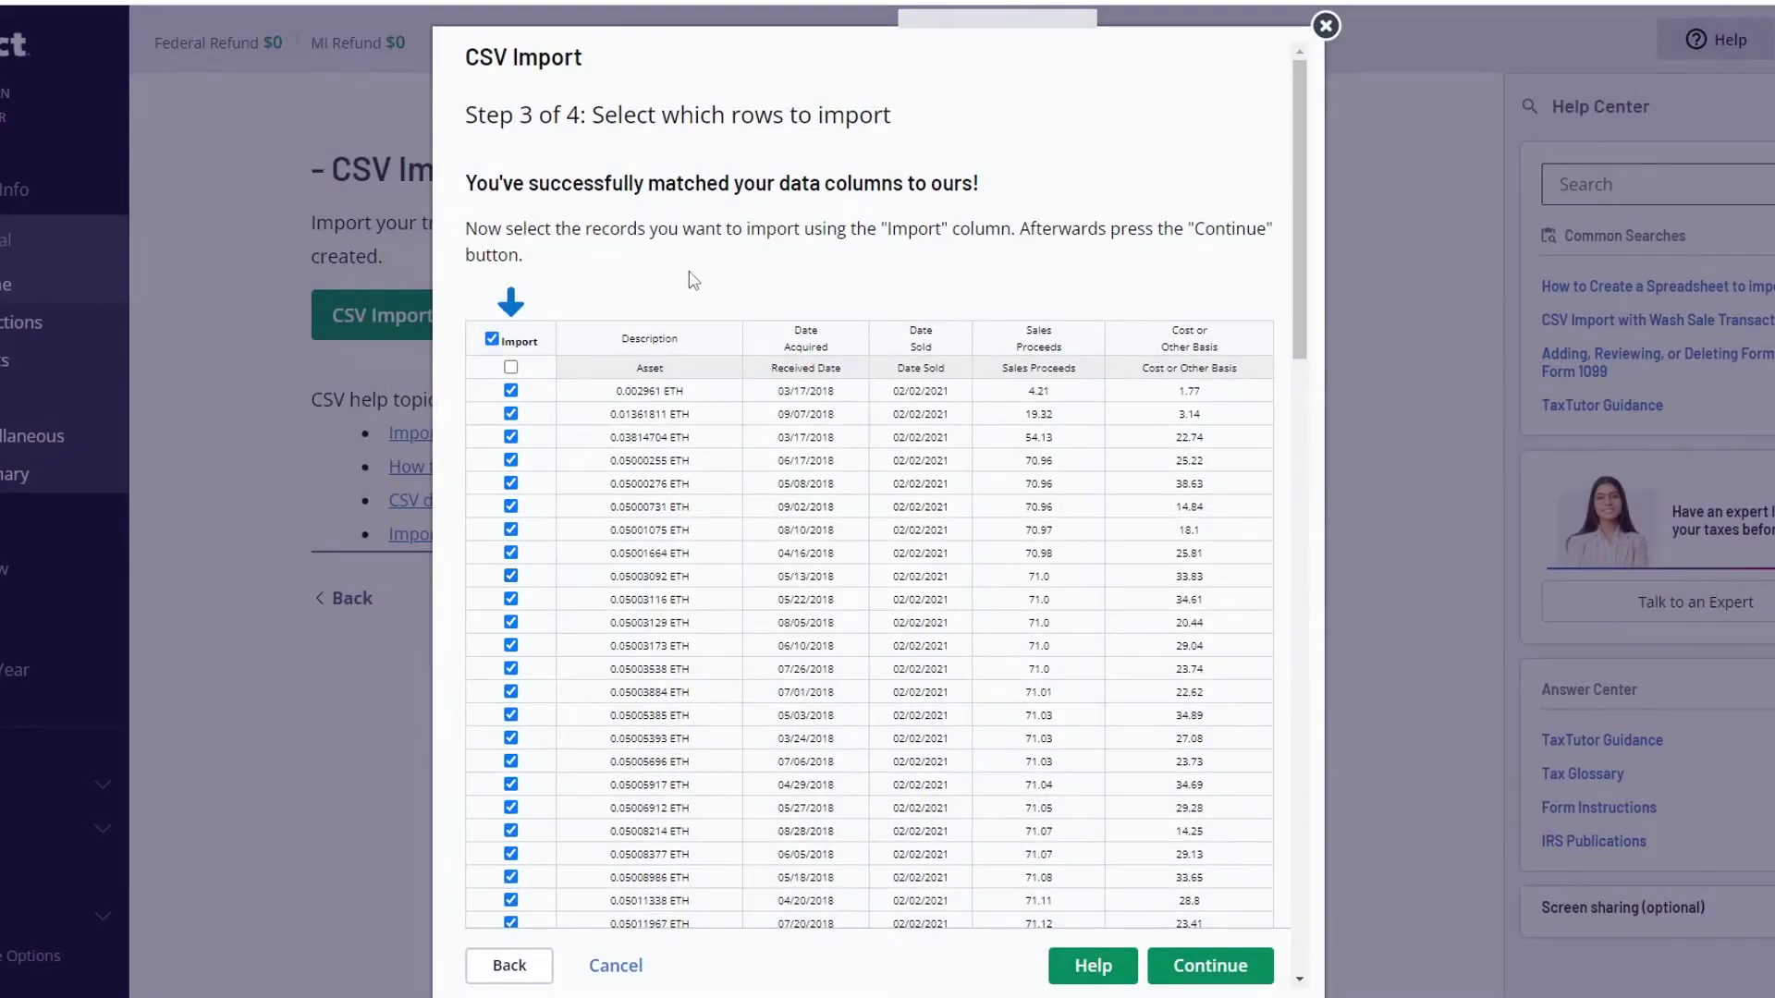
pyautogui.click(1210, 965)
pyautogui.click(1230, 966)
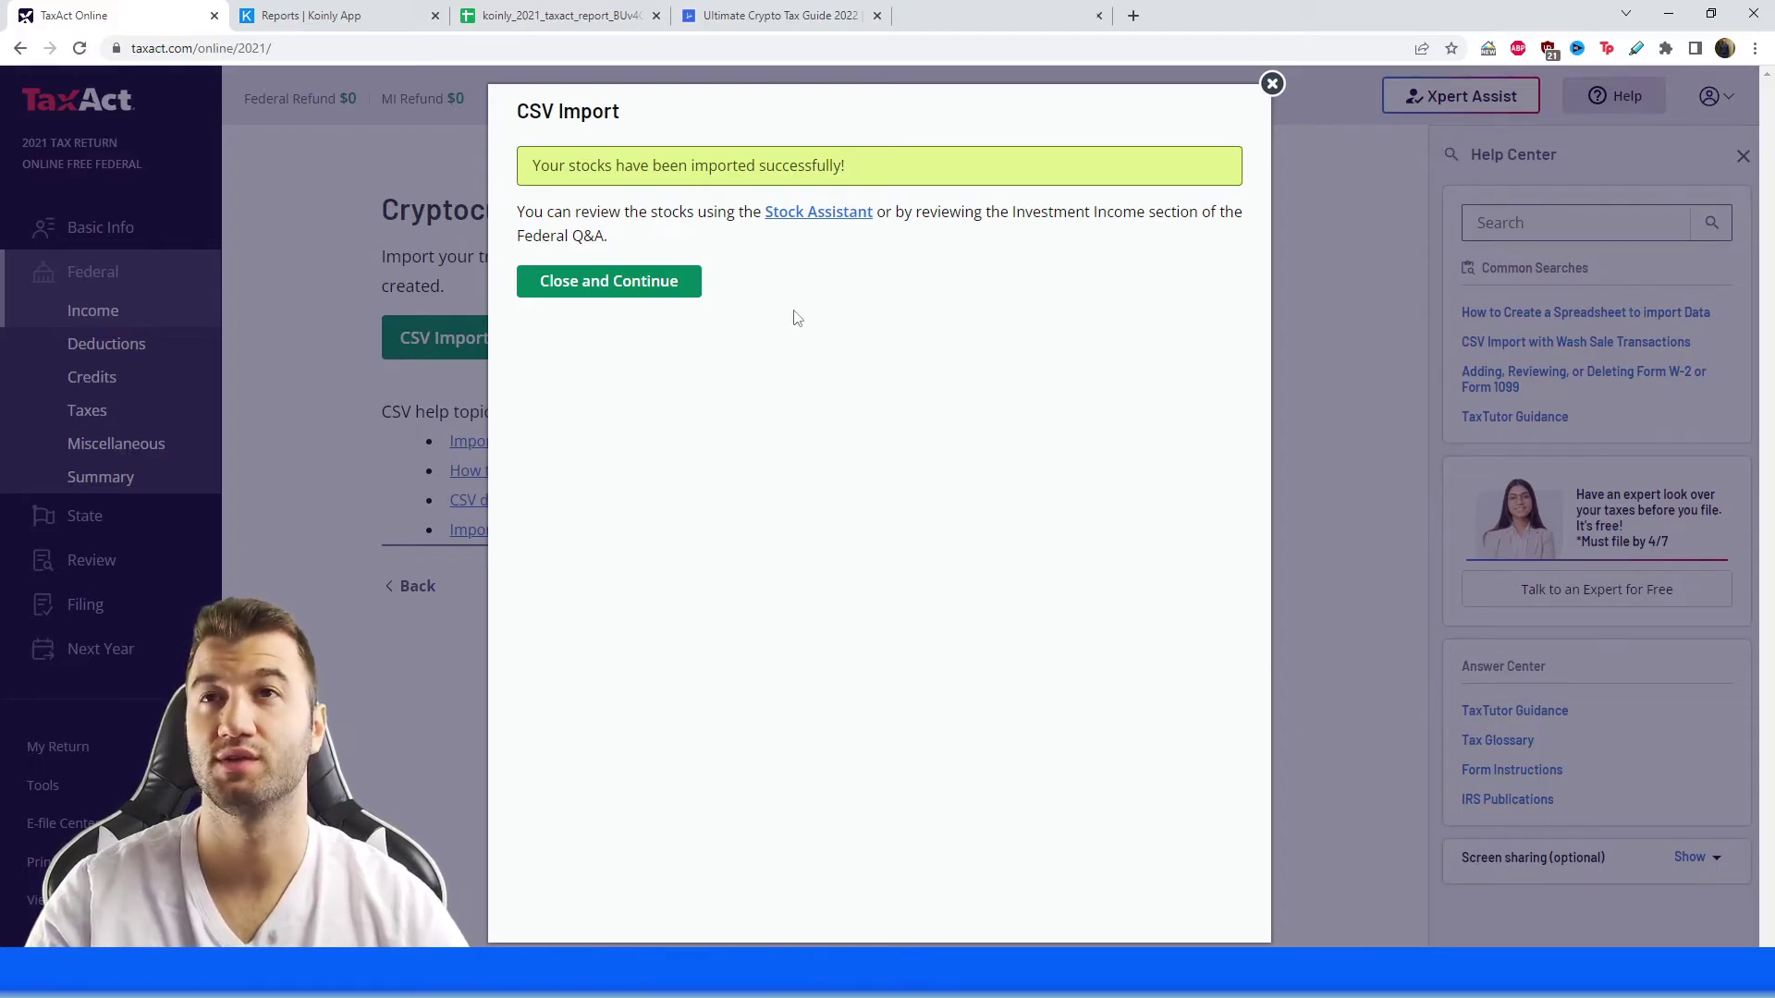
# Close the import and review the 1099-B crypto sales summary totalling $20,908.
pyautogui.click(670, 296)
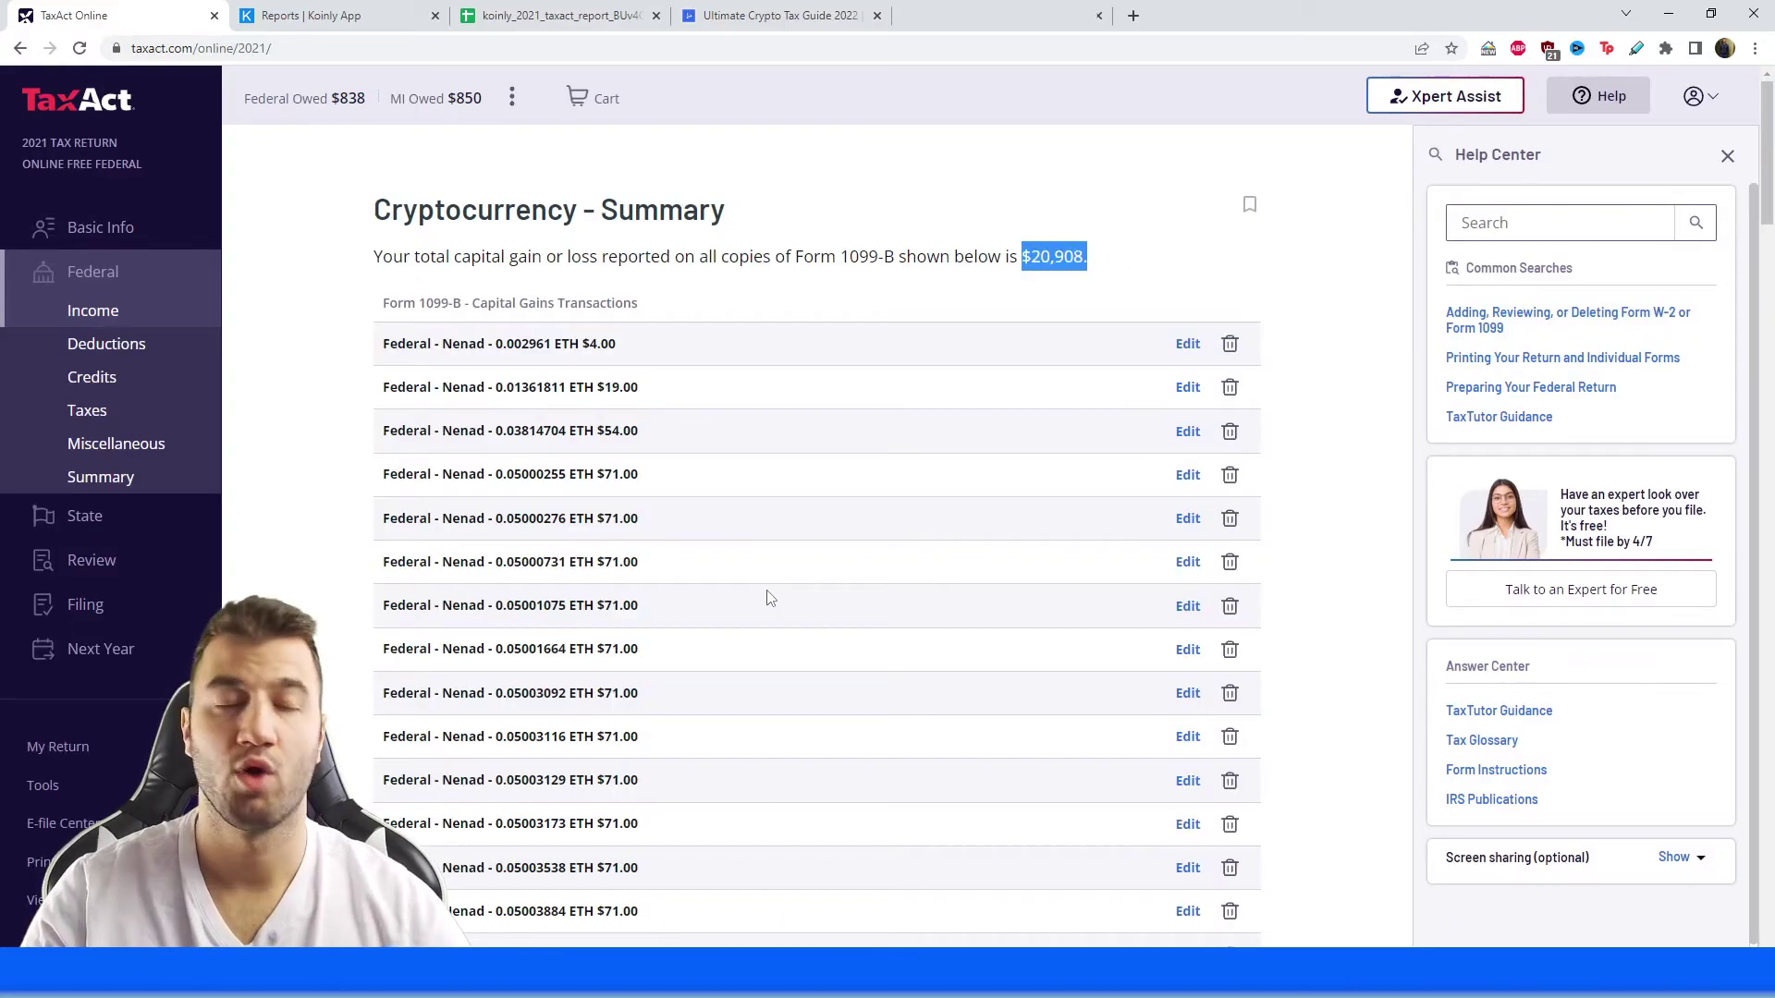
pyautogui.click(654, 259)
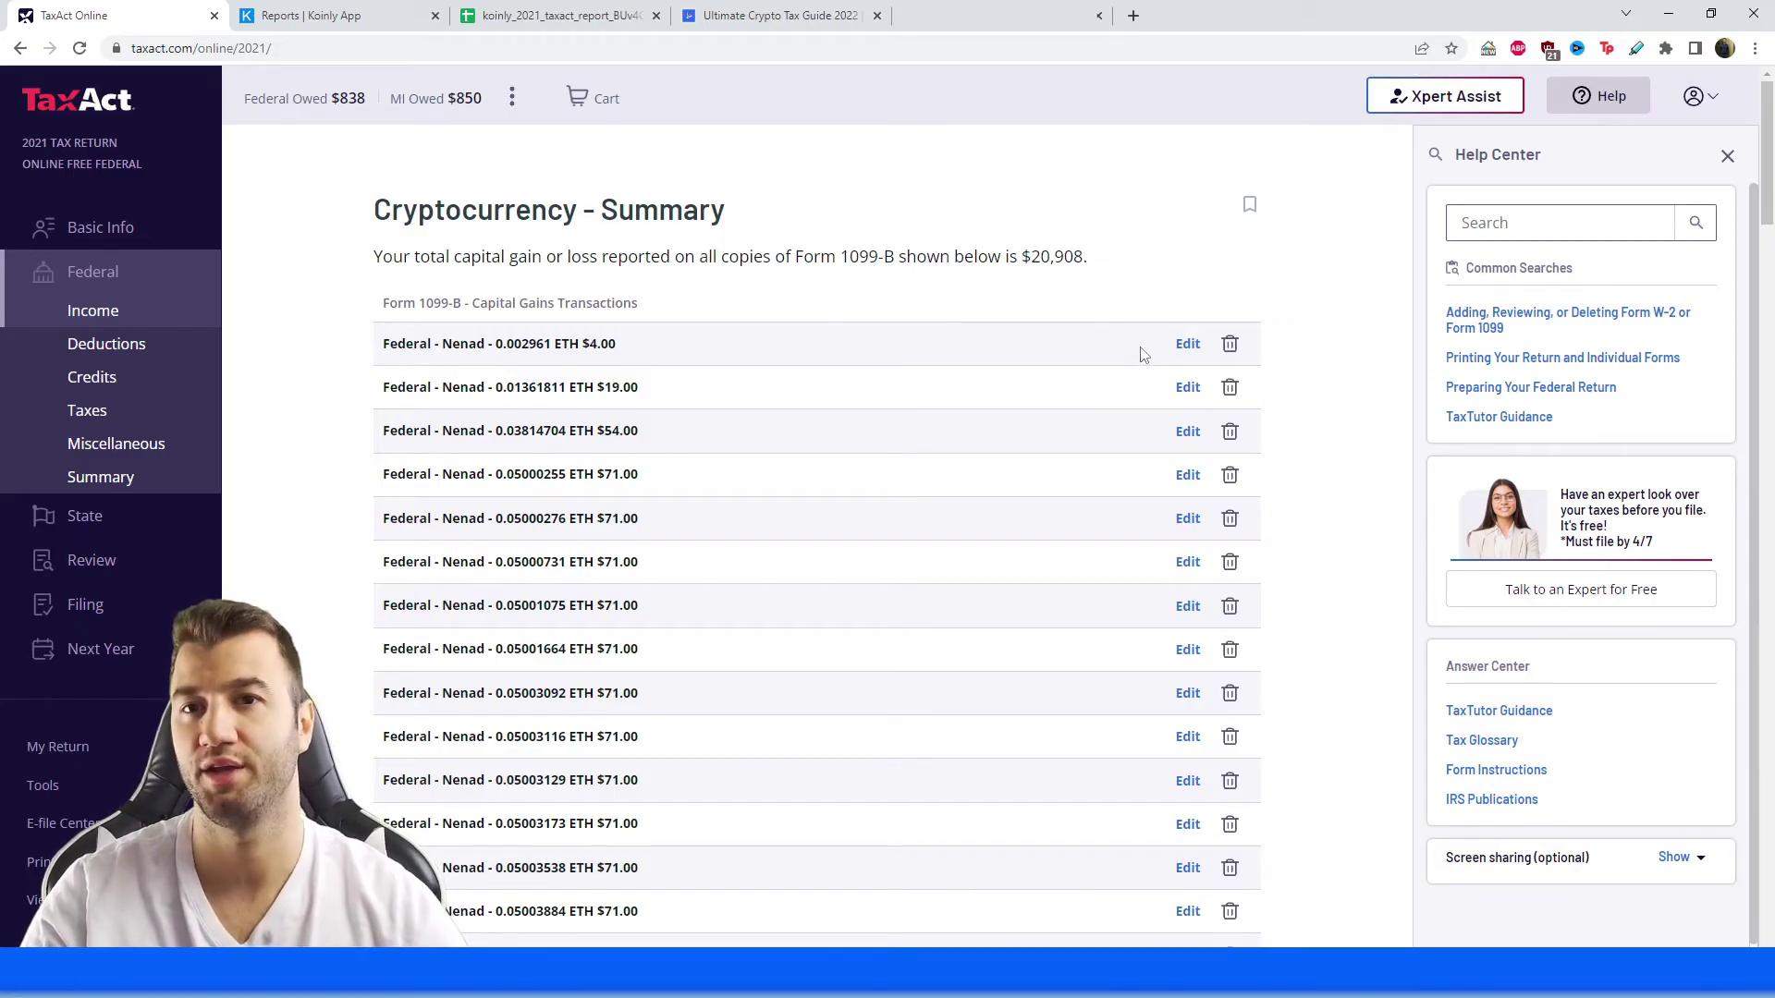
pyautogui.scroll(-15, 619, 465)
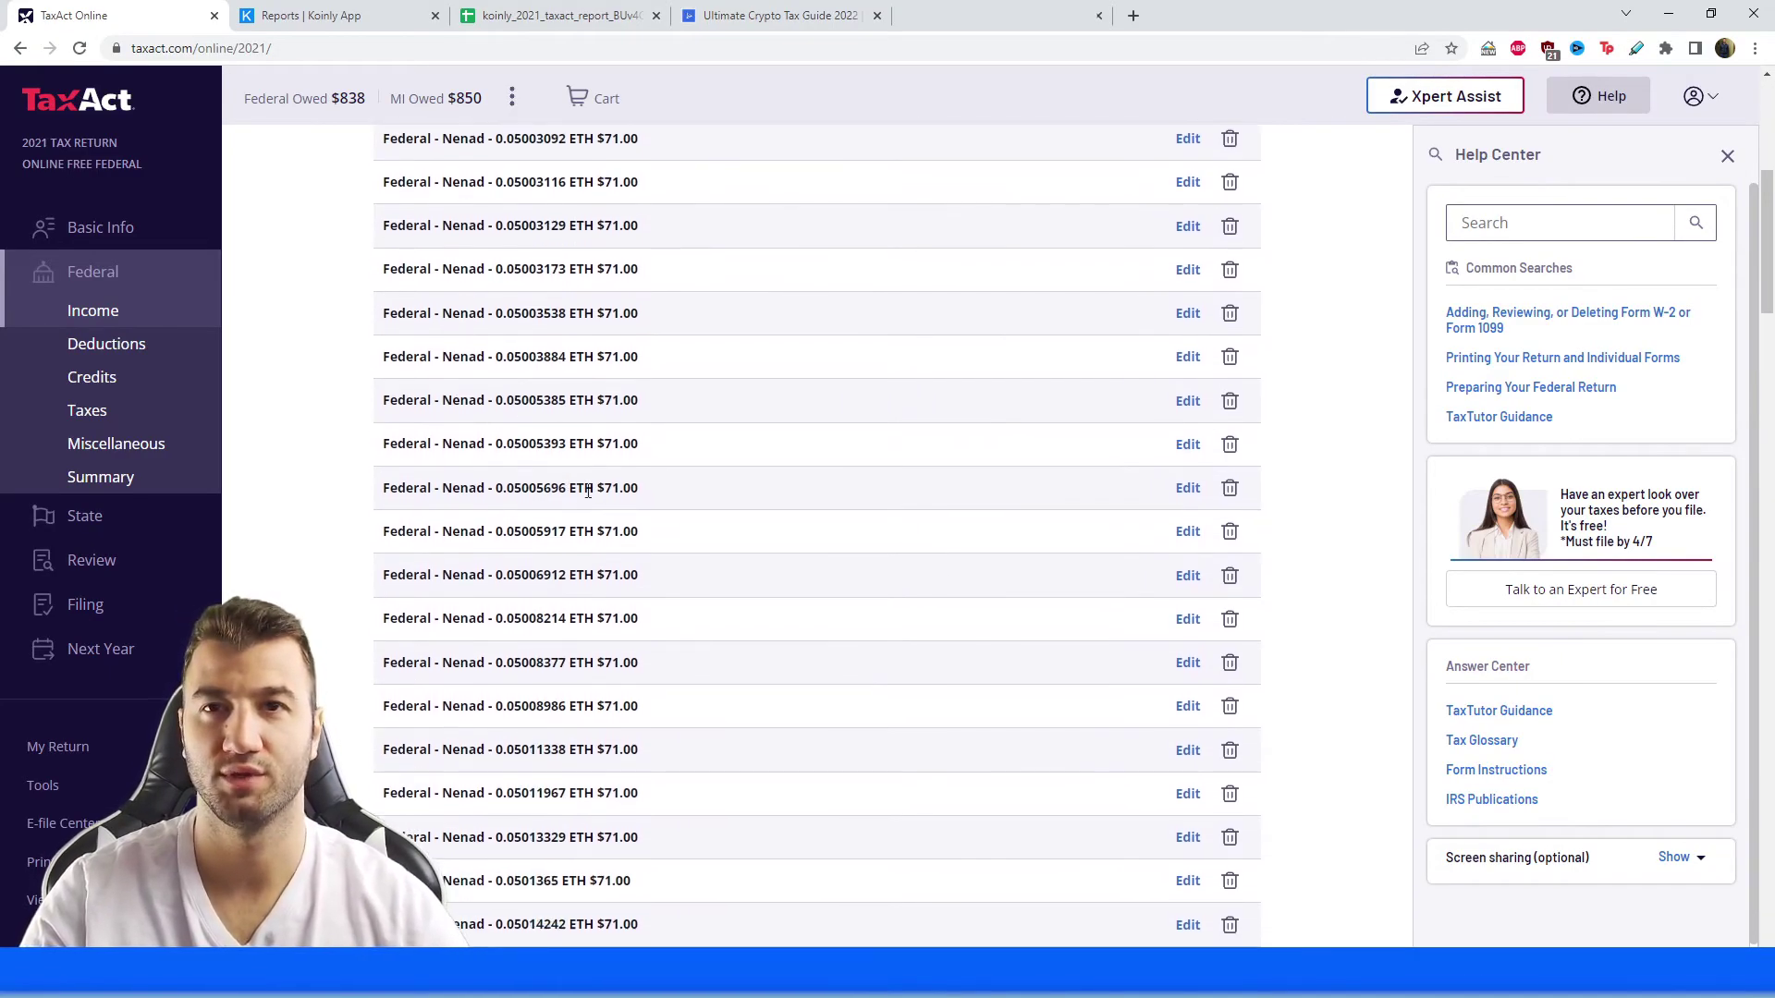
pyautogui.scroll(-15, 568, 541)
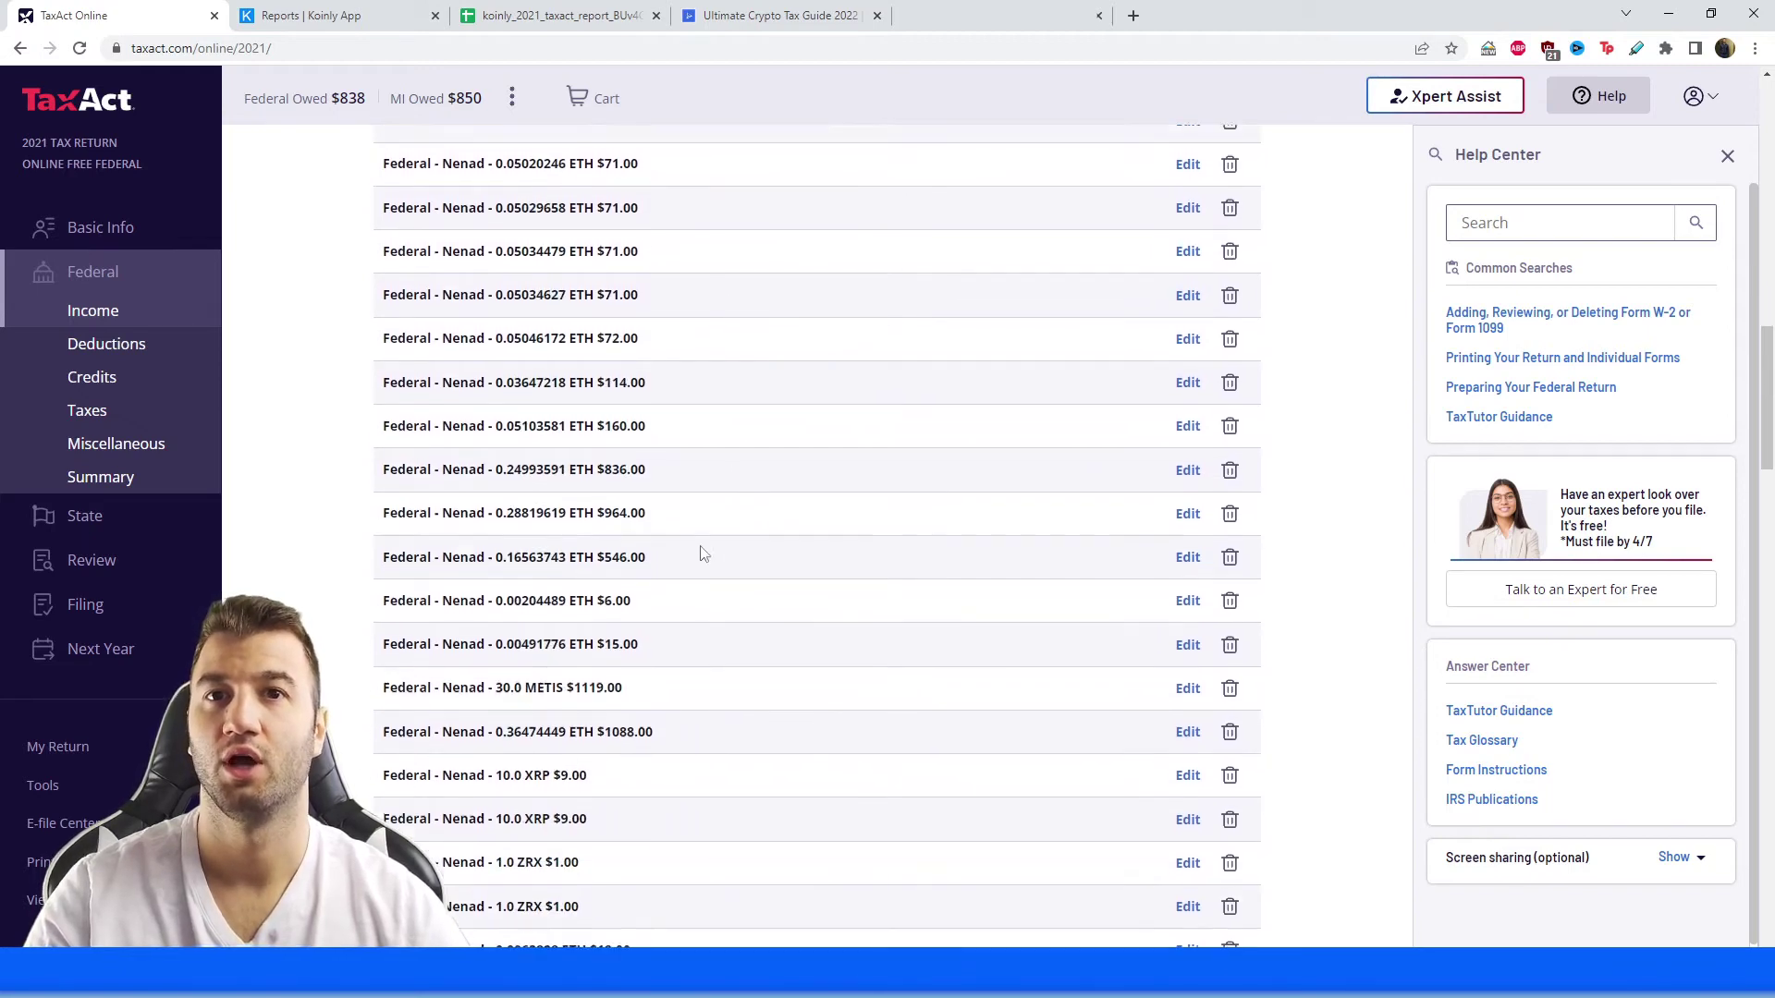
pyautogui.scroll(-5, 859, 527)
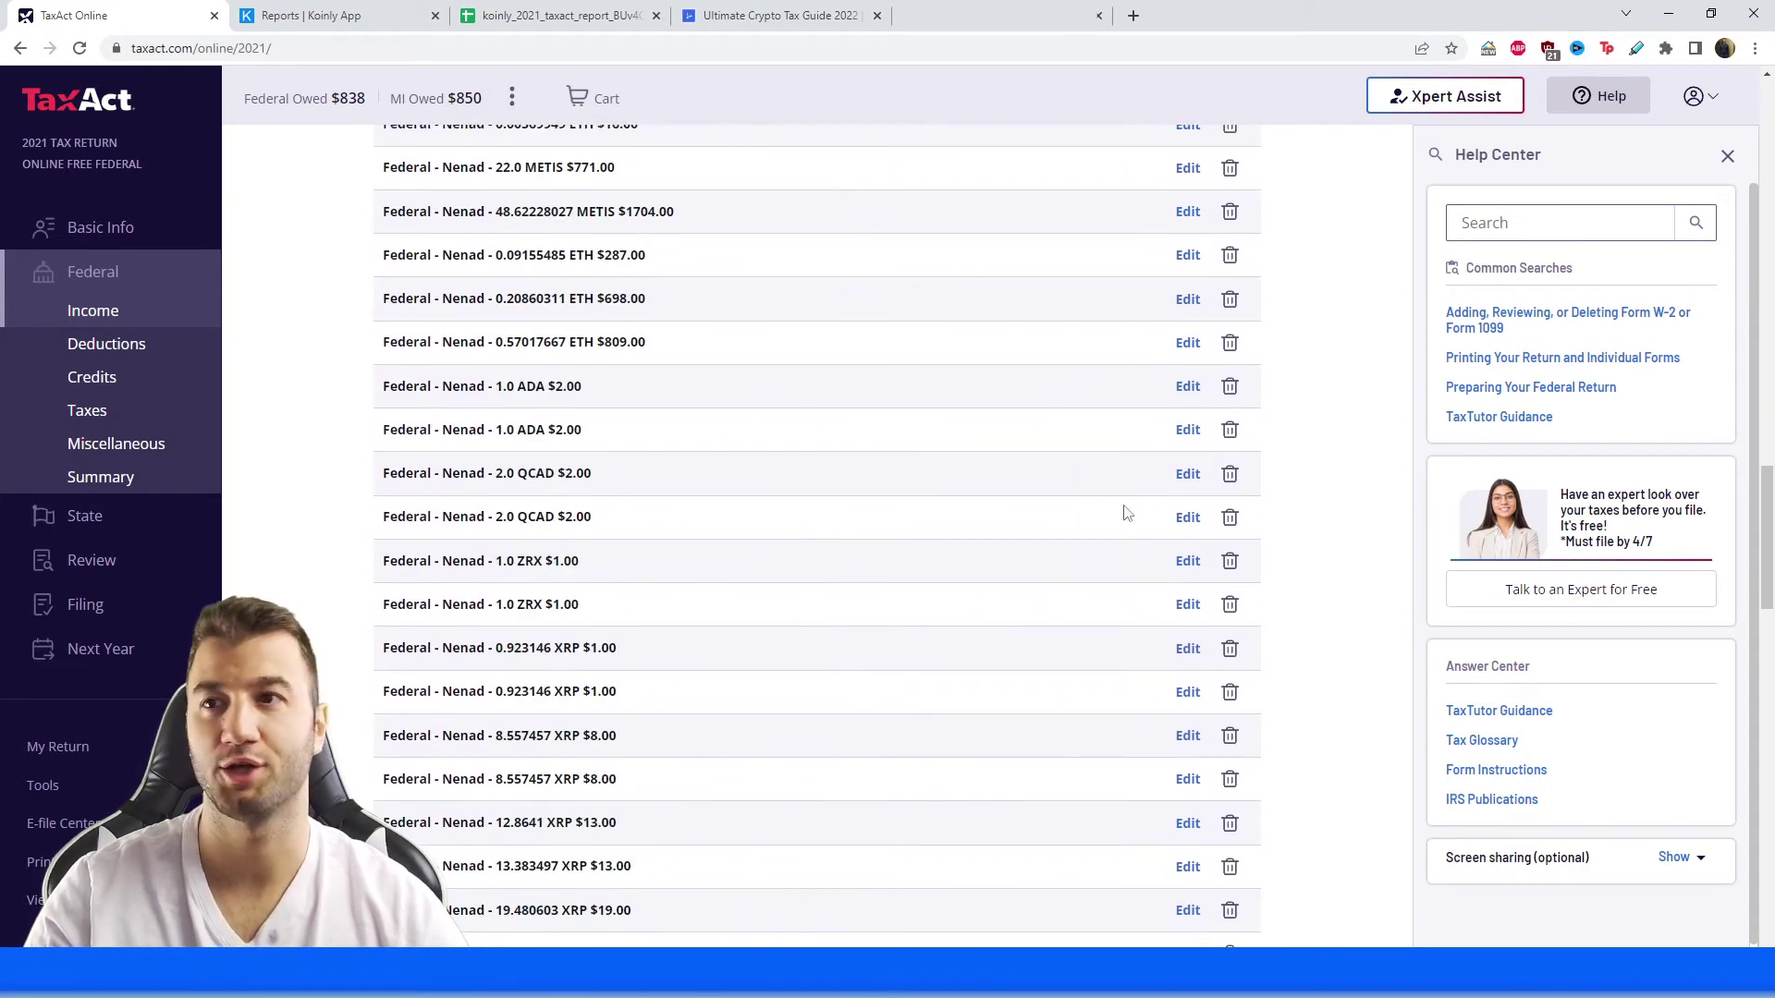
pyautogui.scroll(-10, 1091, 767)
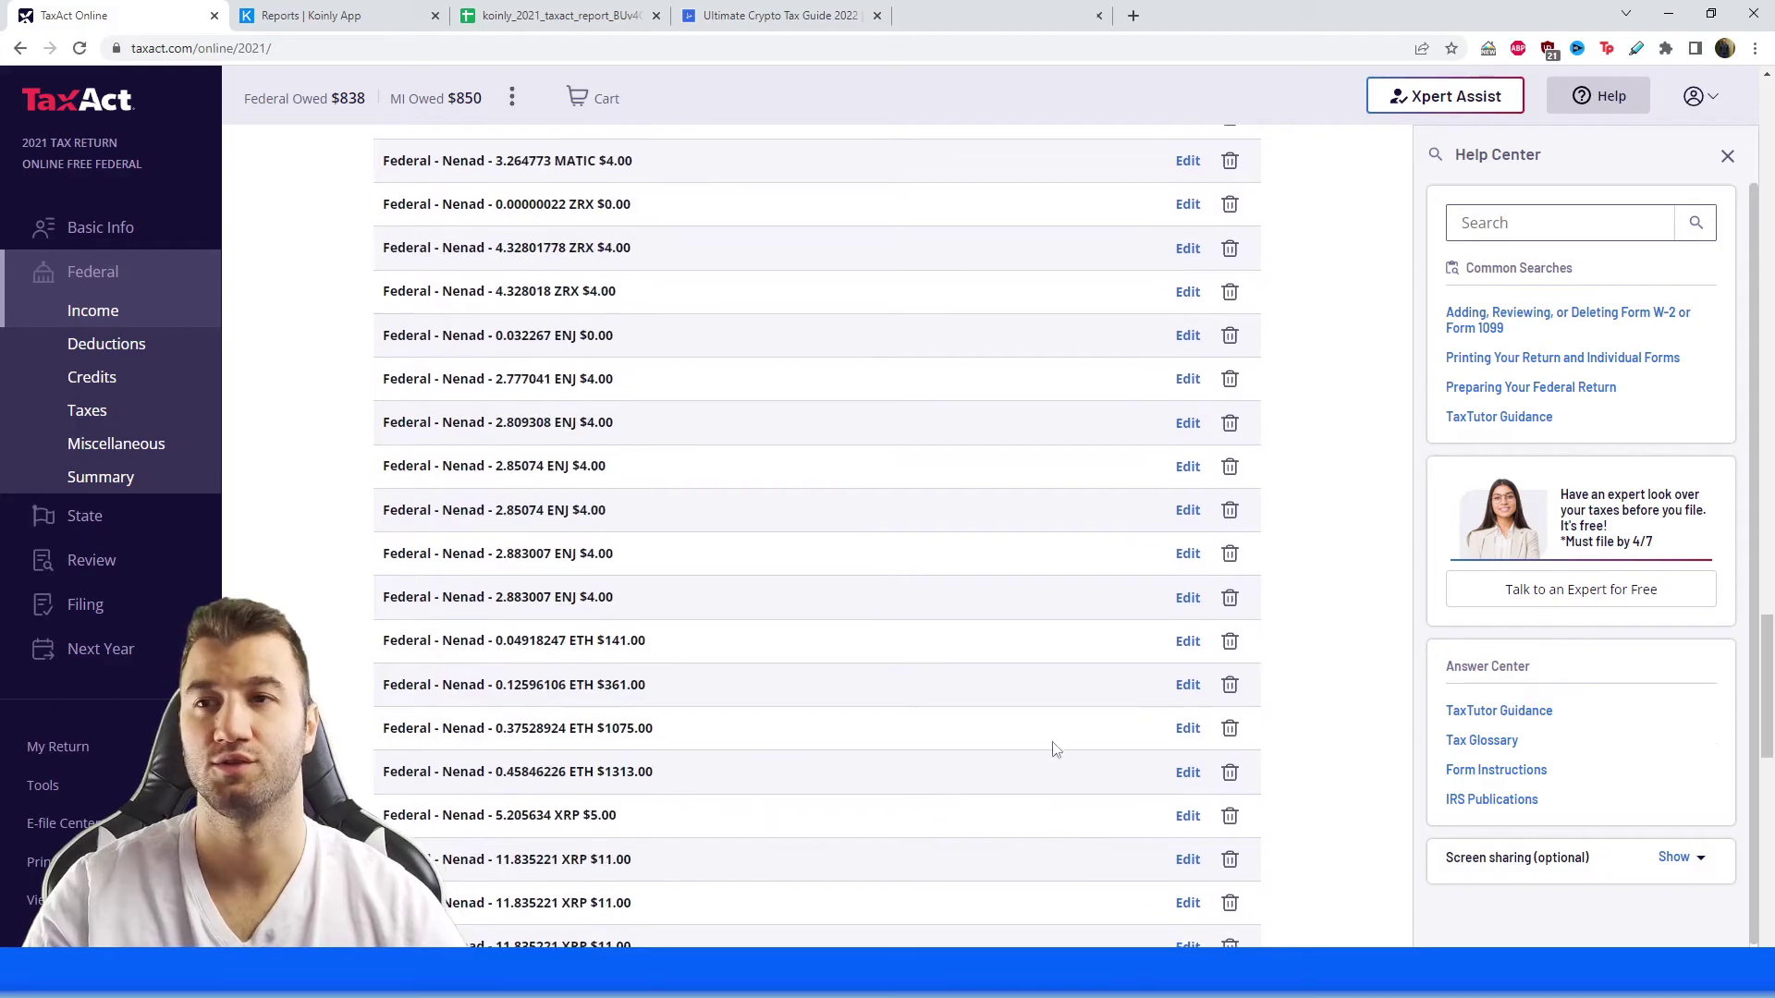
pyautogui.scroll(-3, 1091, 670)
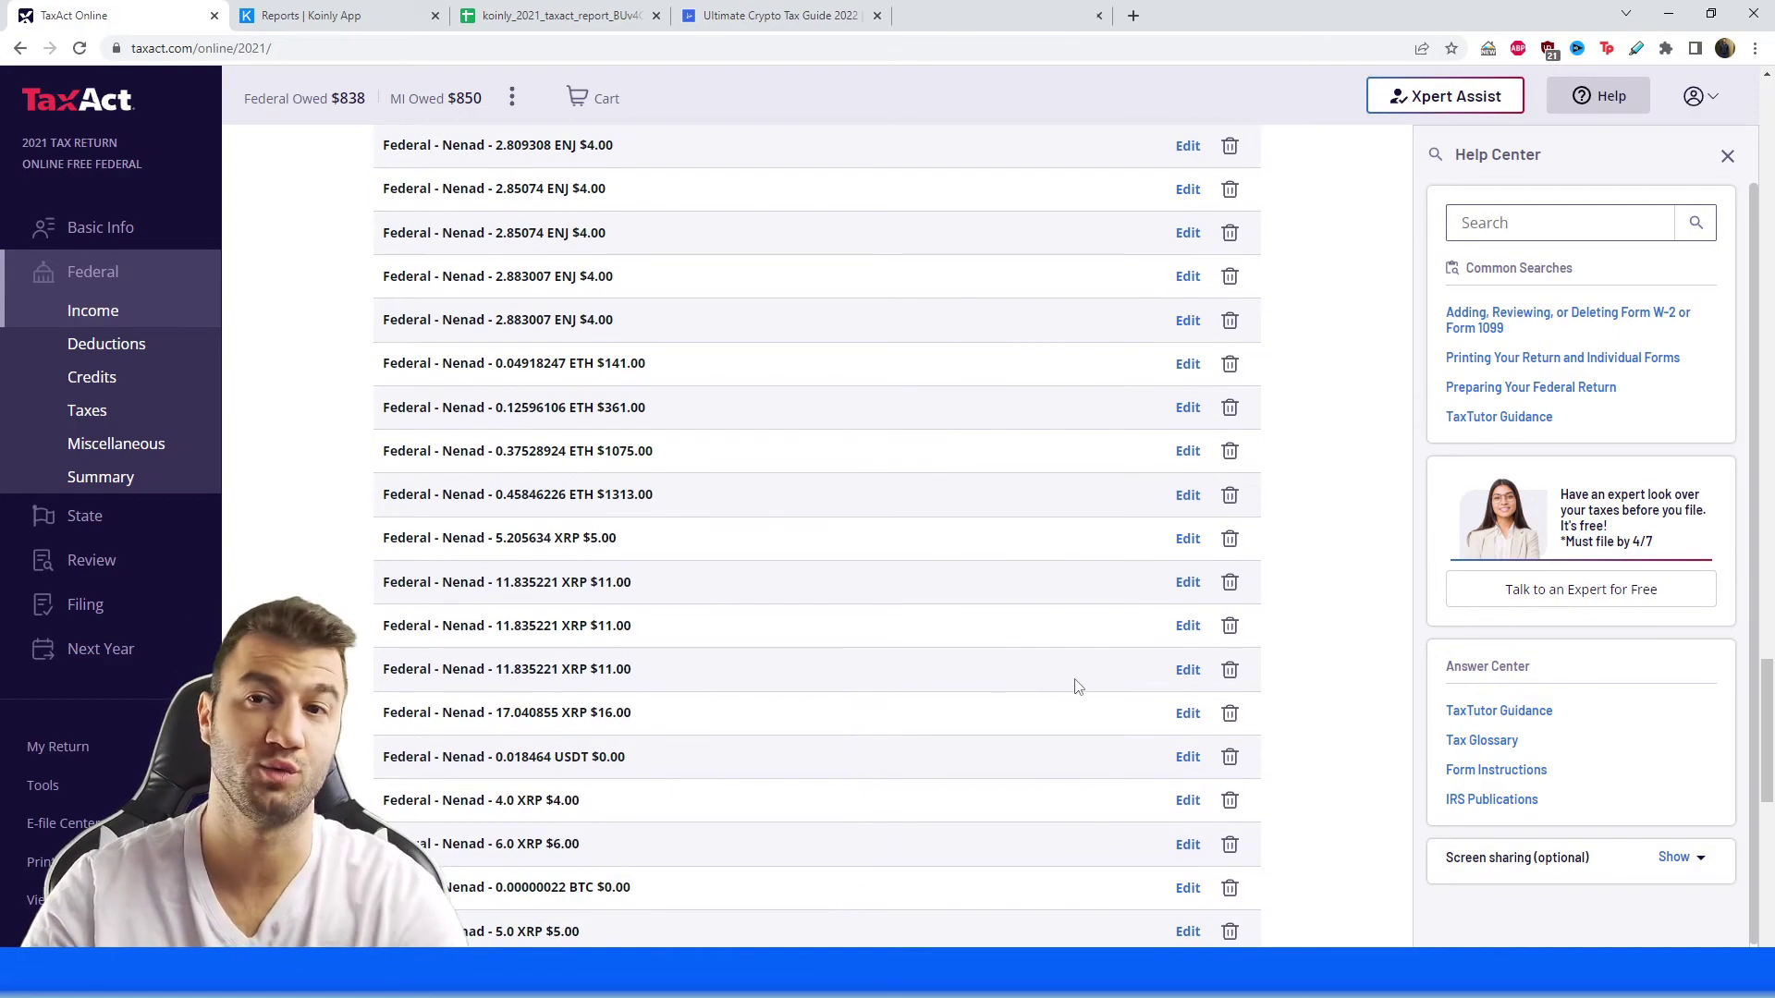
pyautogui.scroll(-10, 1094, 702)
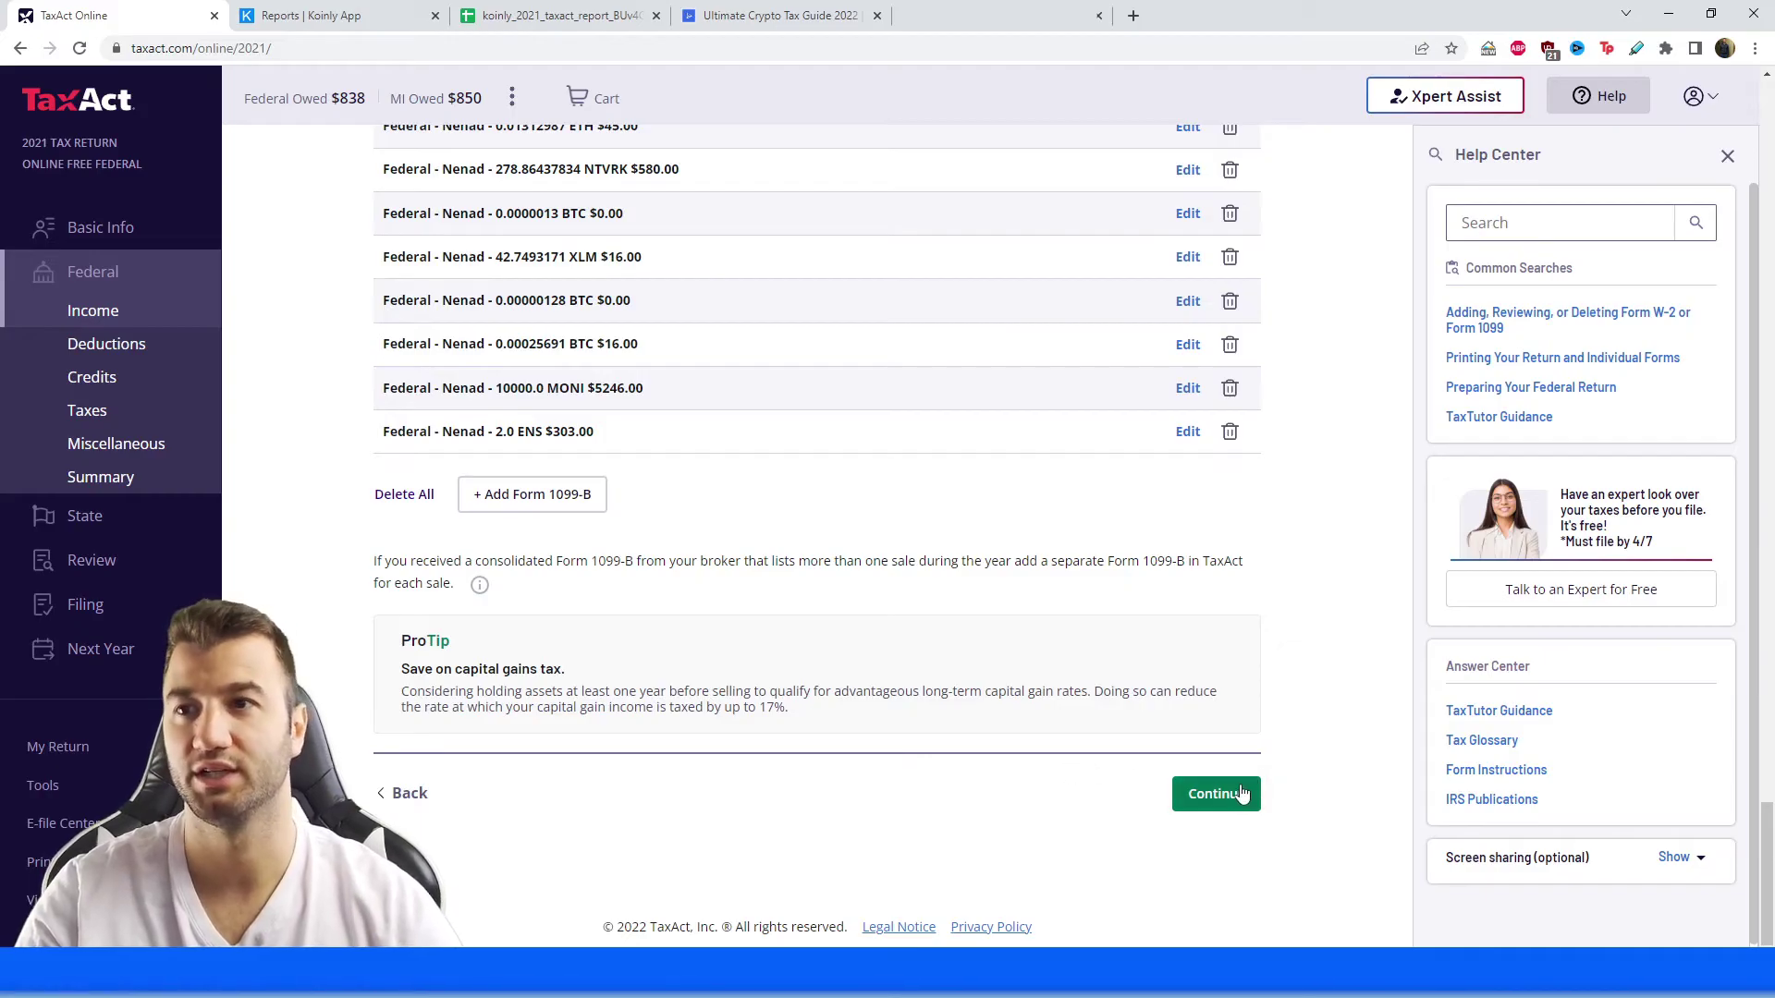
pyautogui.click(1241, 795)
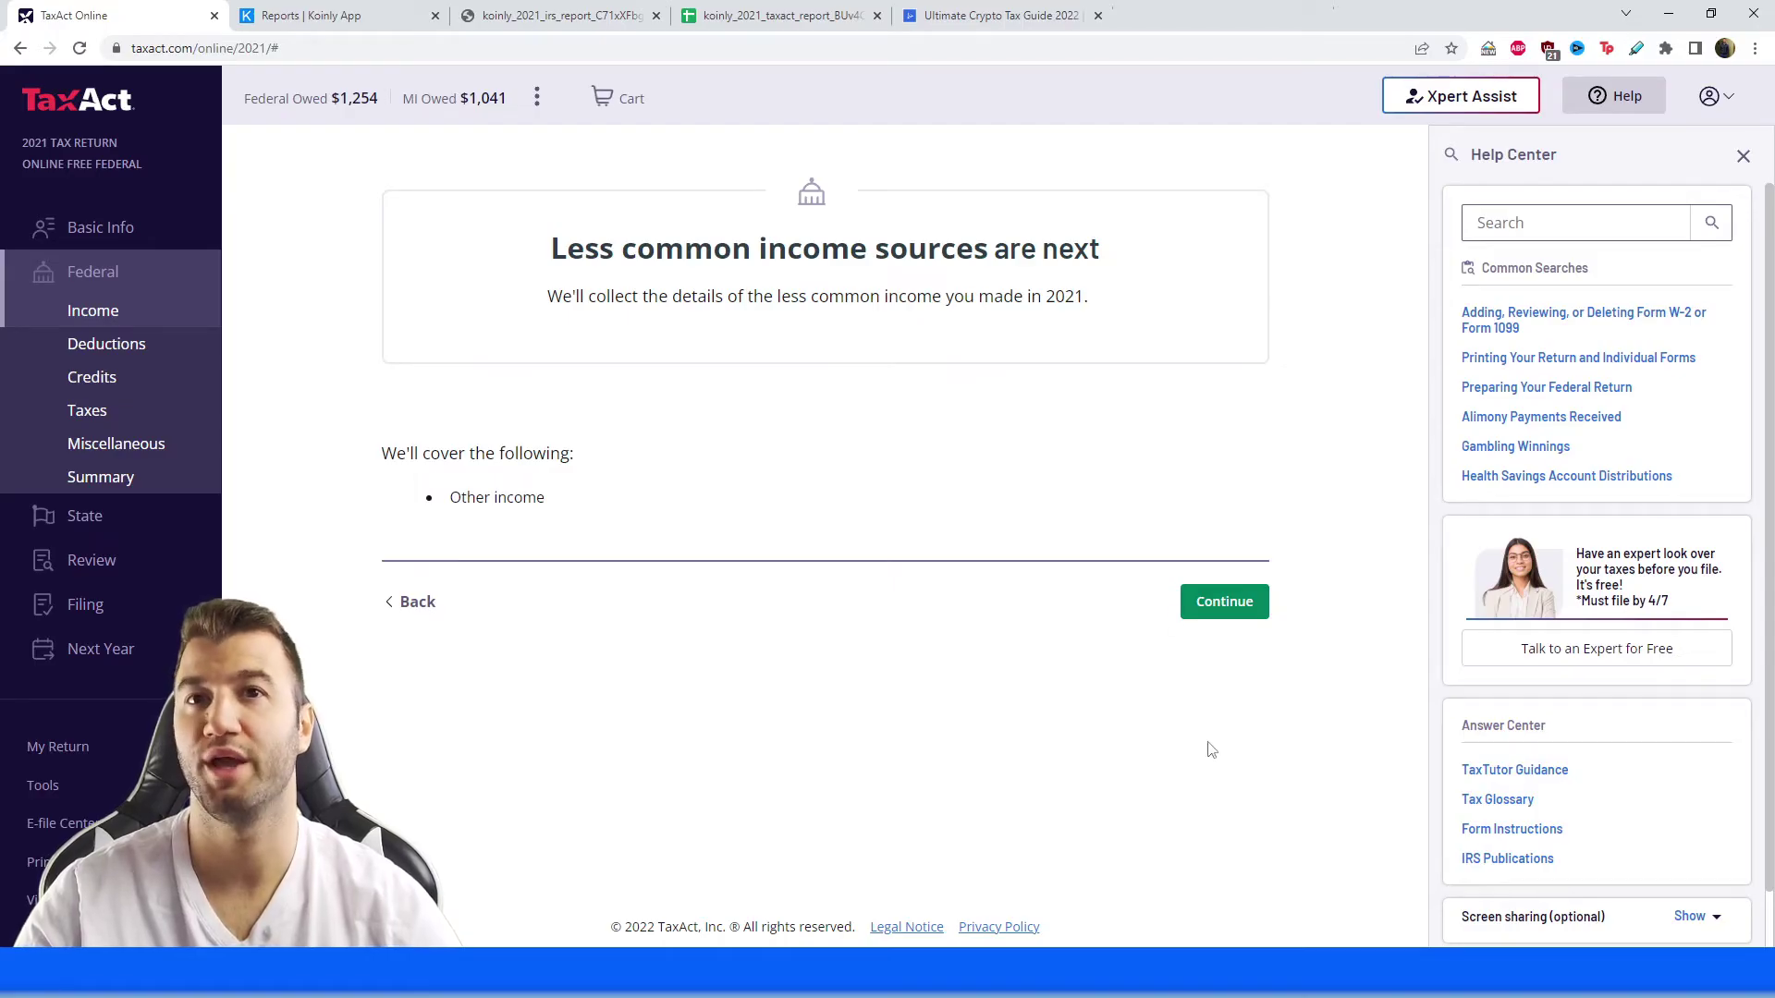
# Open the Other Income page, scroll to its description fields, then return to the Koinly tax report.
pyautogui.click(1225, 606)
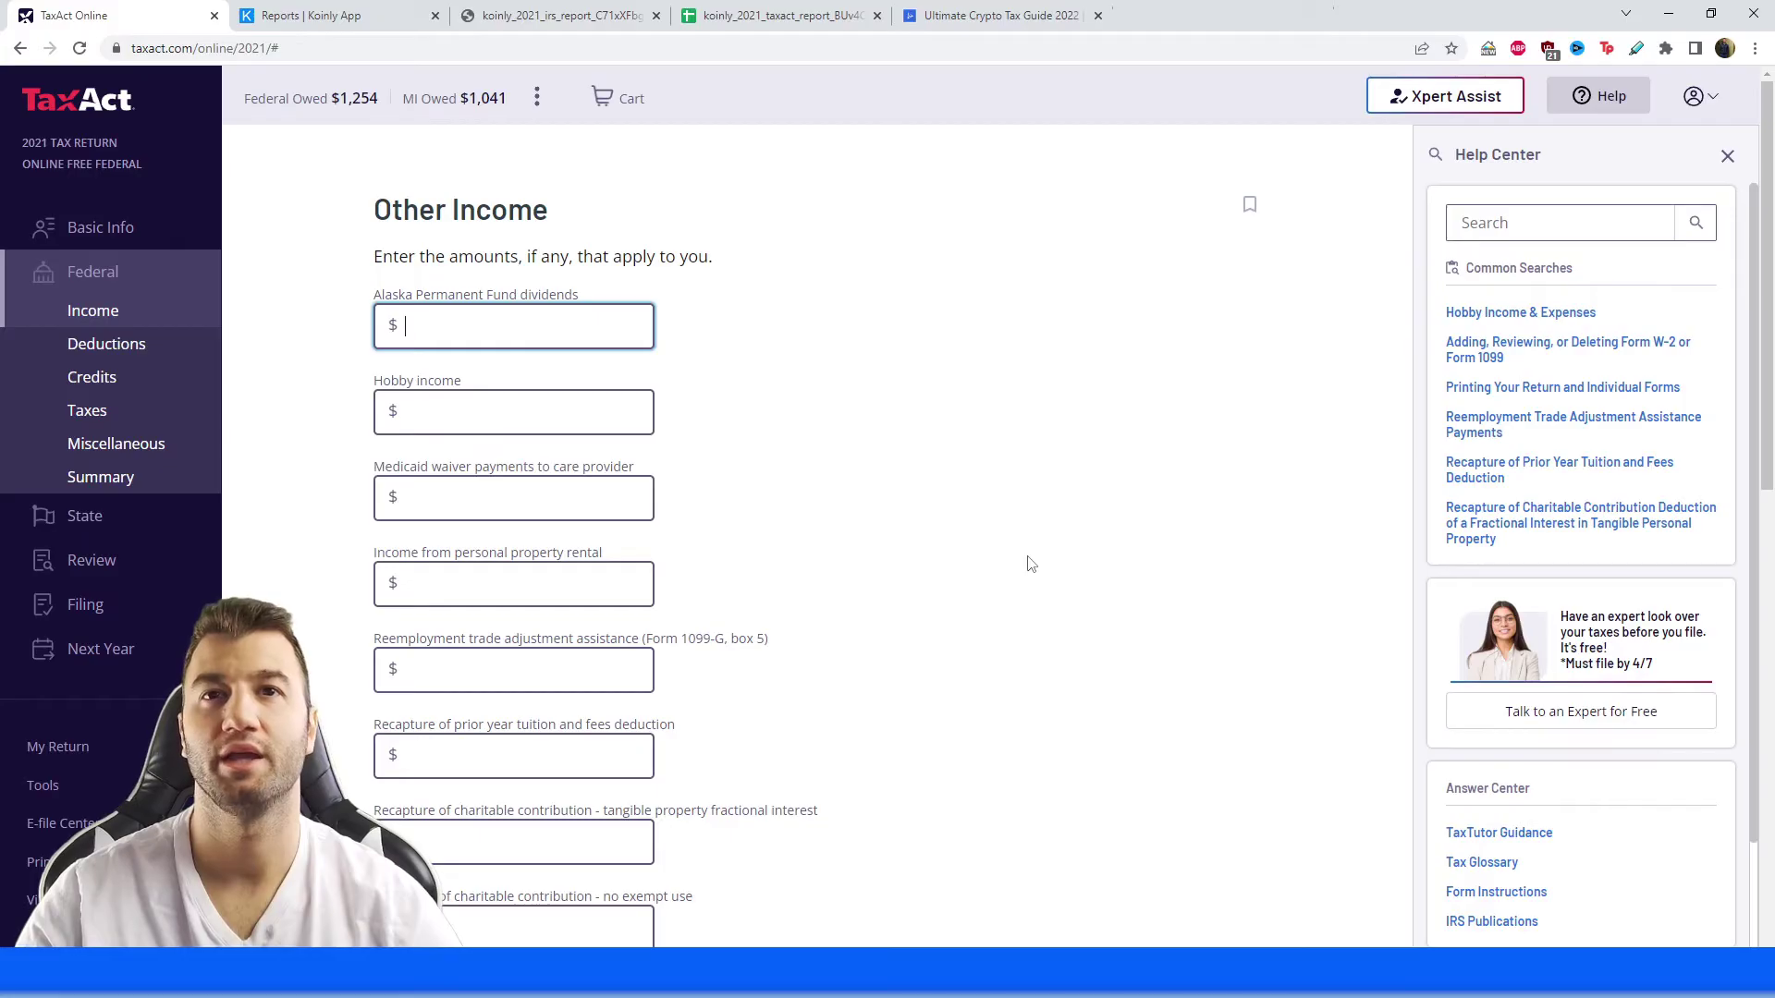
pyautogui.scroll(-5, 877, 479)
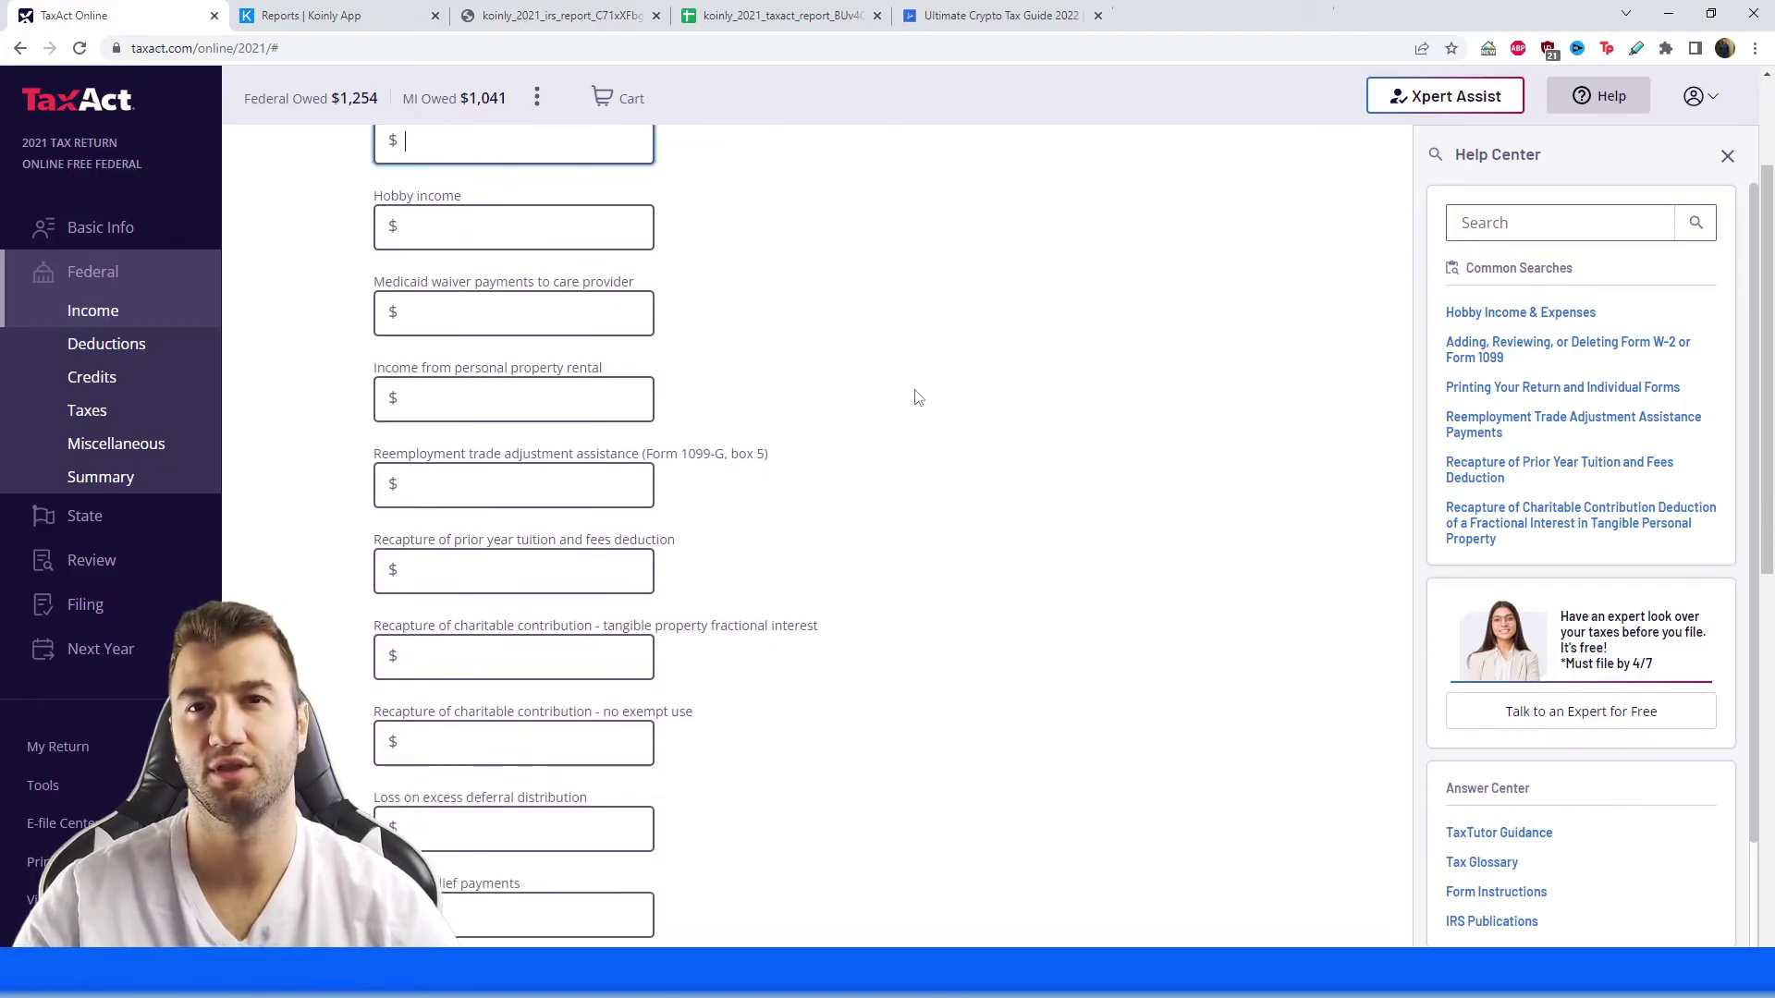
pyautogui.scroll(-5, 952, 439)
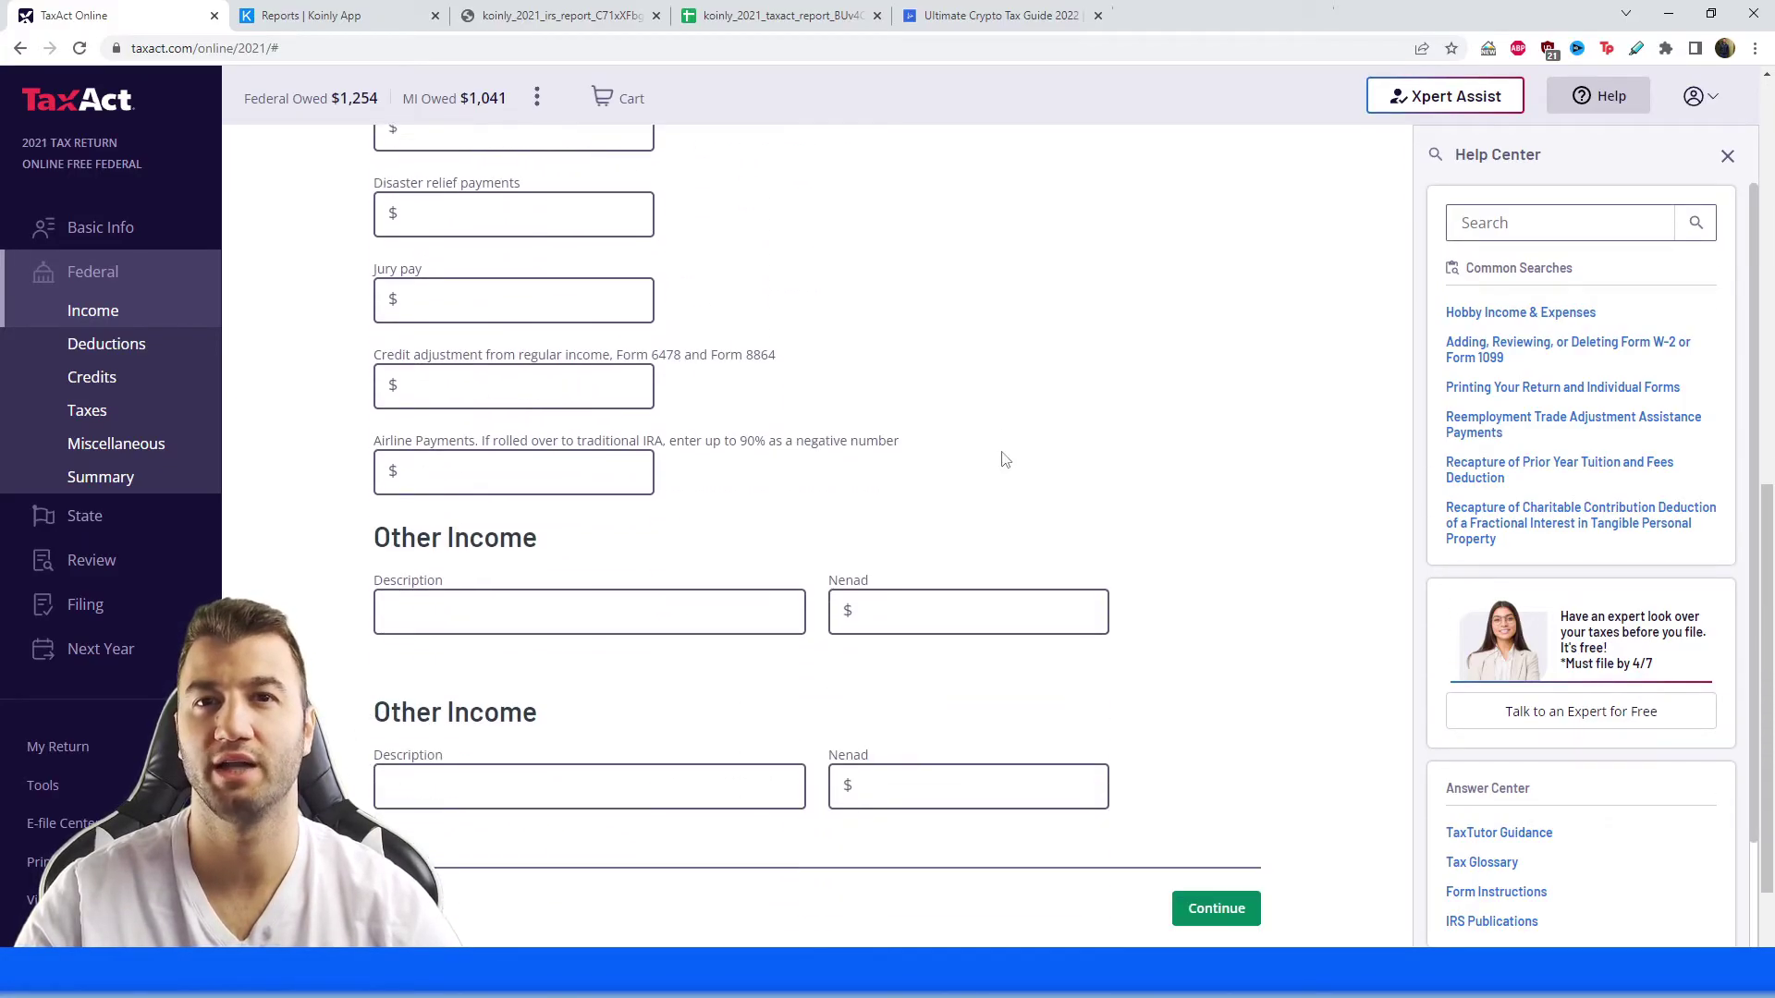
pyautogui.scroll(-1, 925, 447)
pyautogui.tripleClick(430, 434)
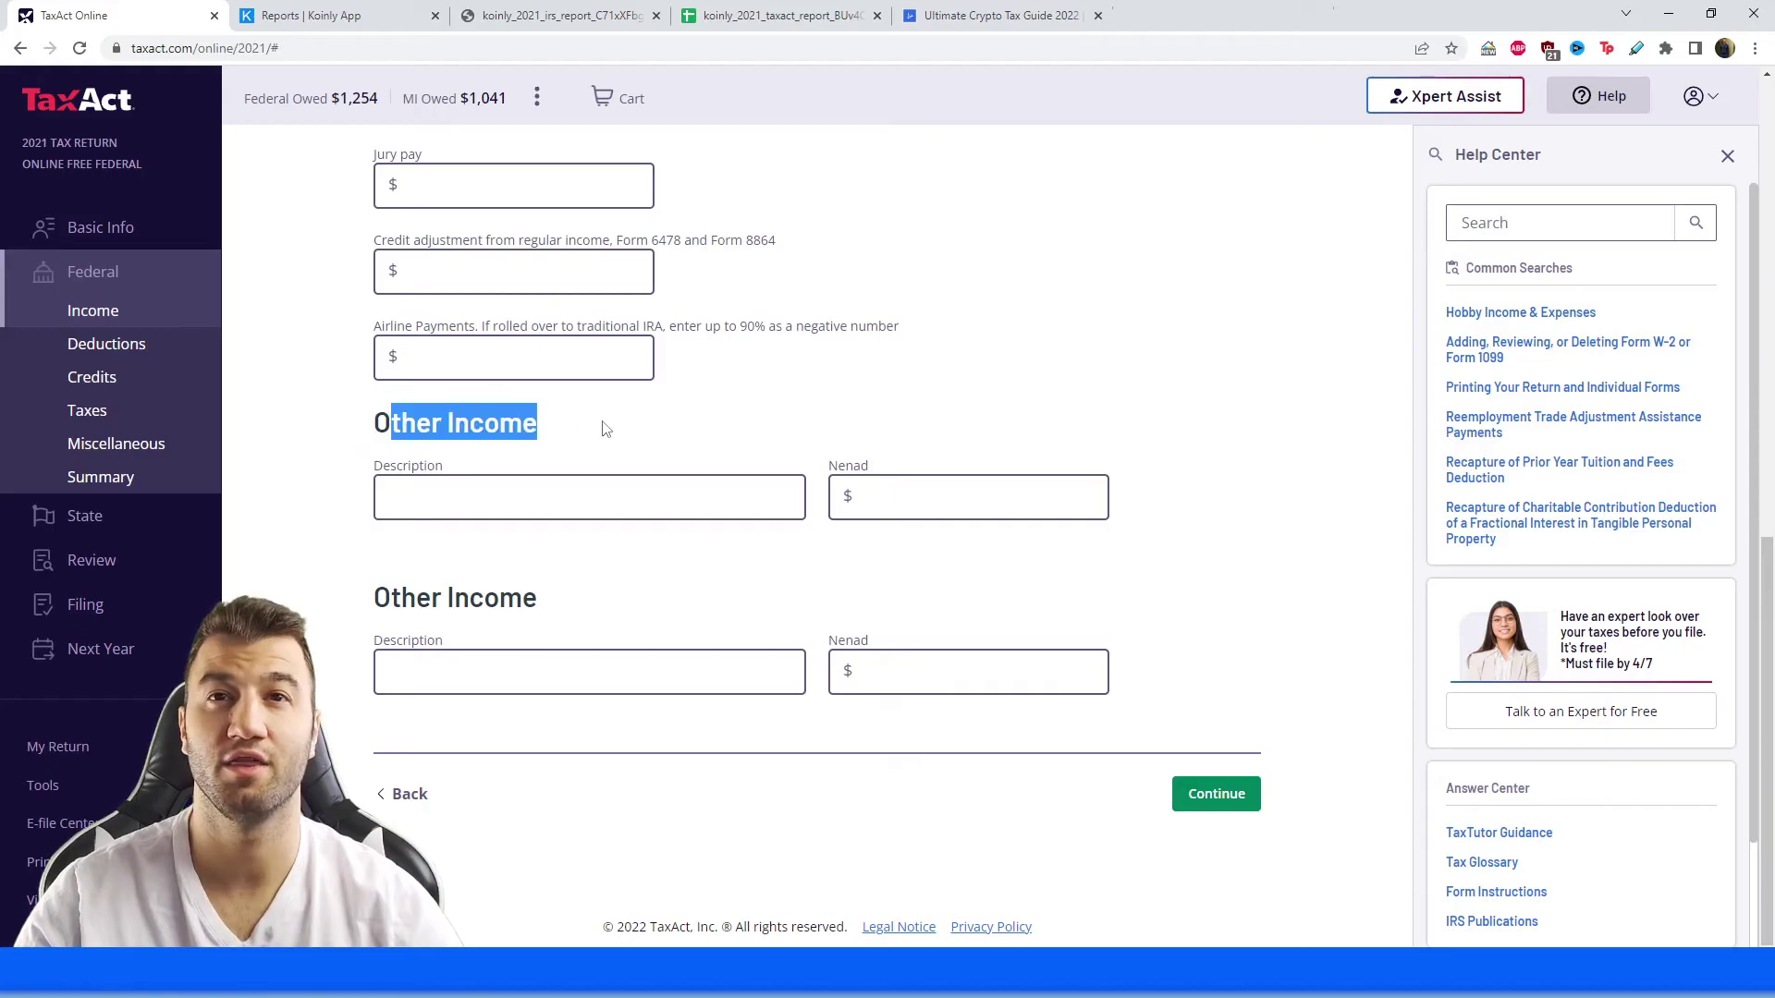
pyautogui.click(586, 436)
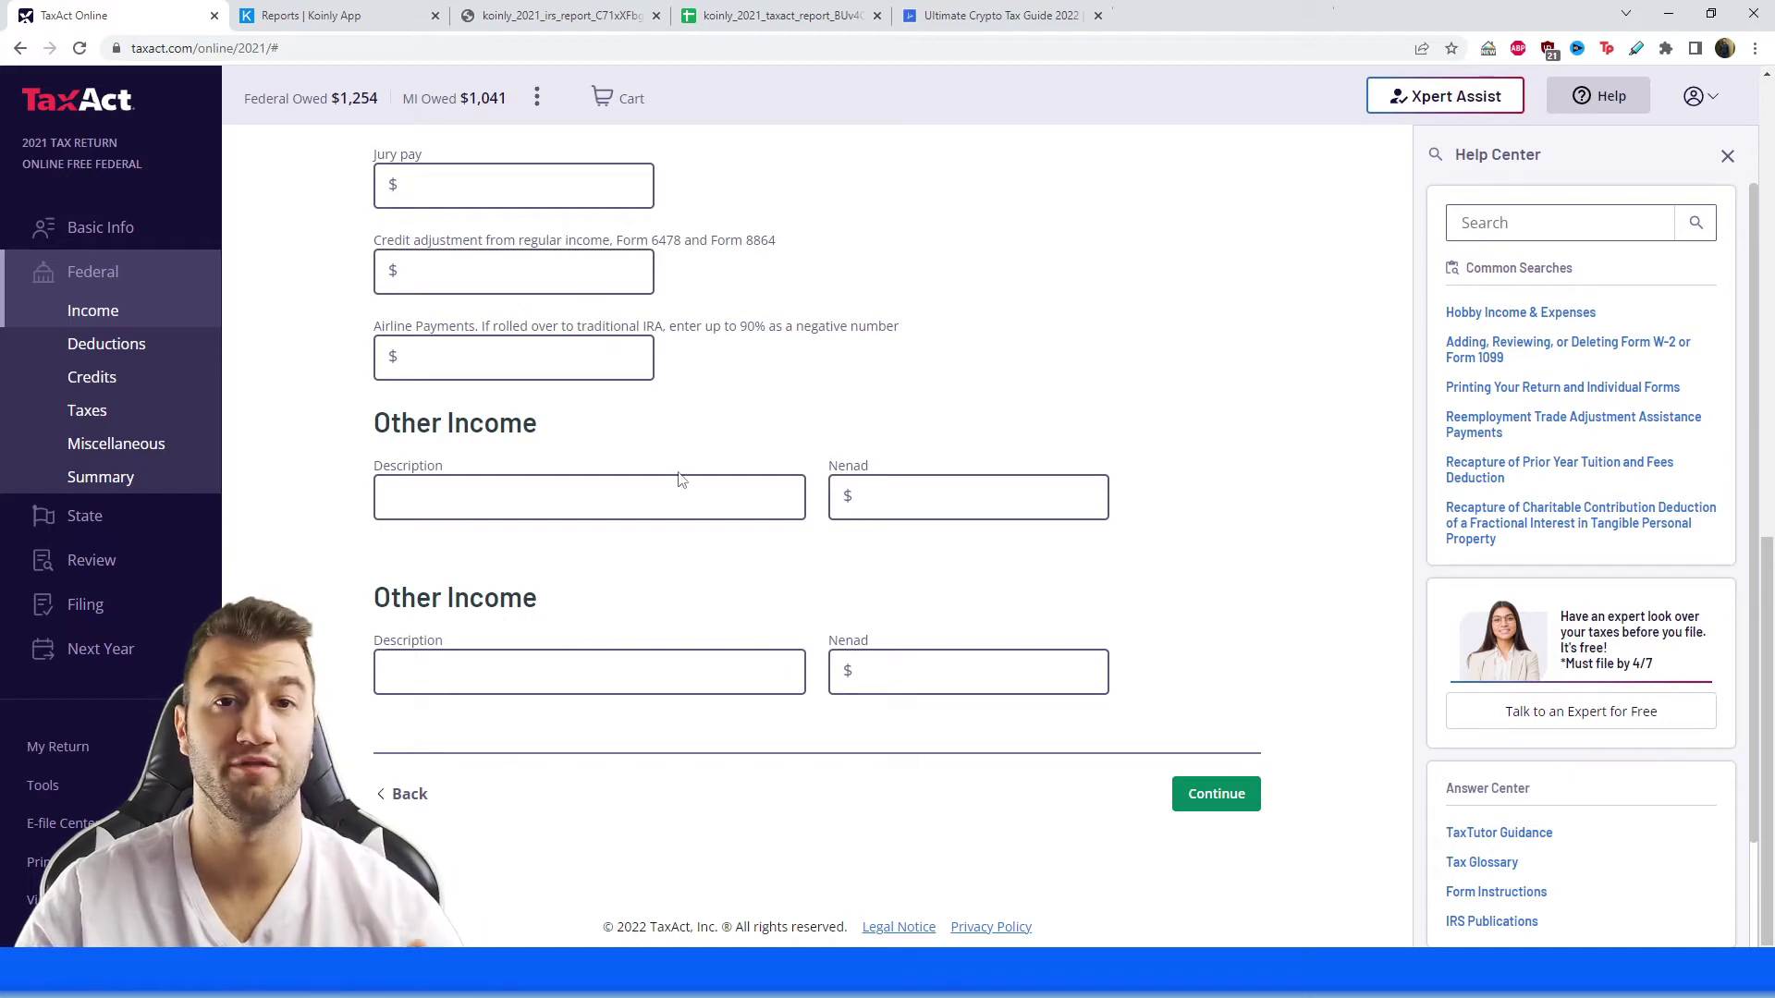
pyautogui.hotkey('ctrl', 'Tab')
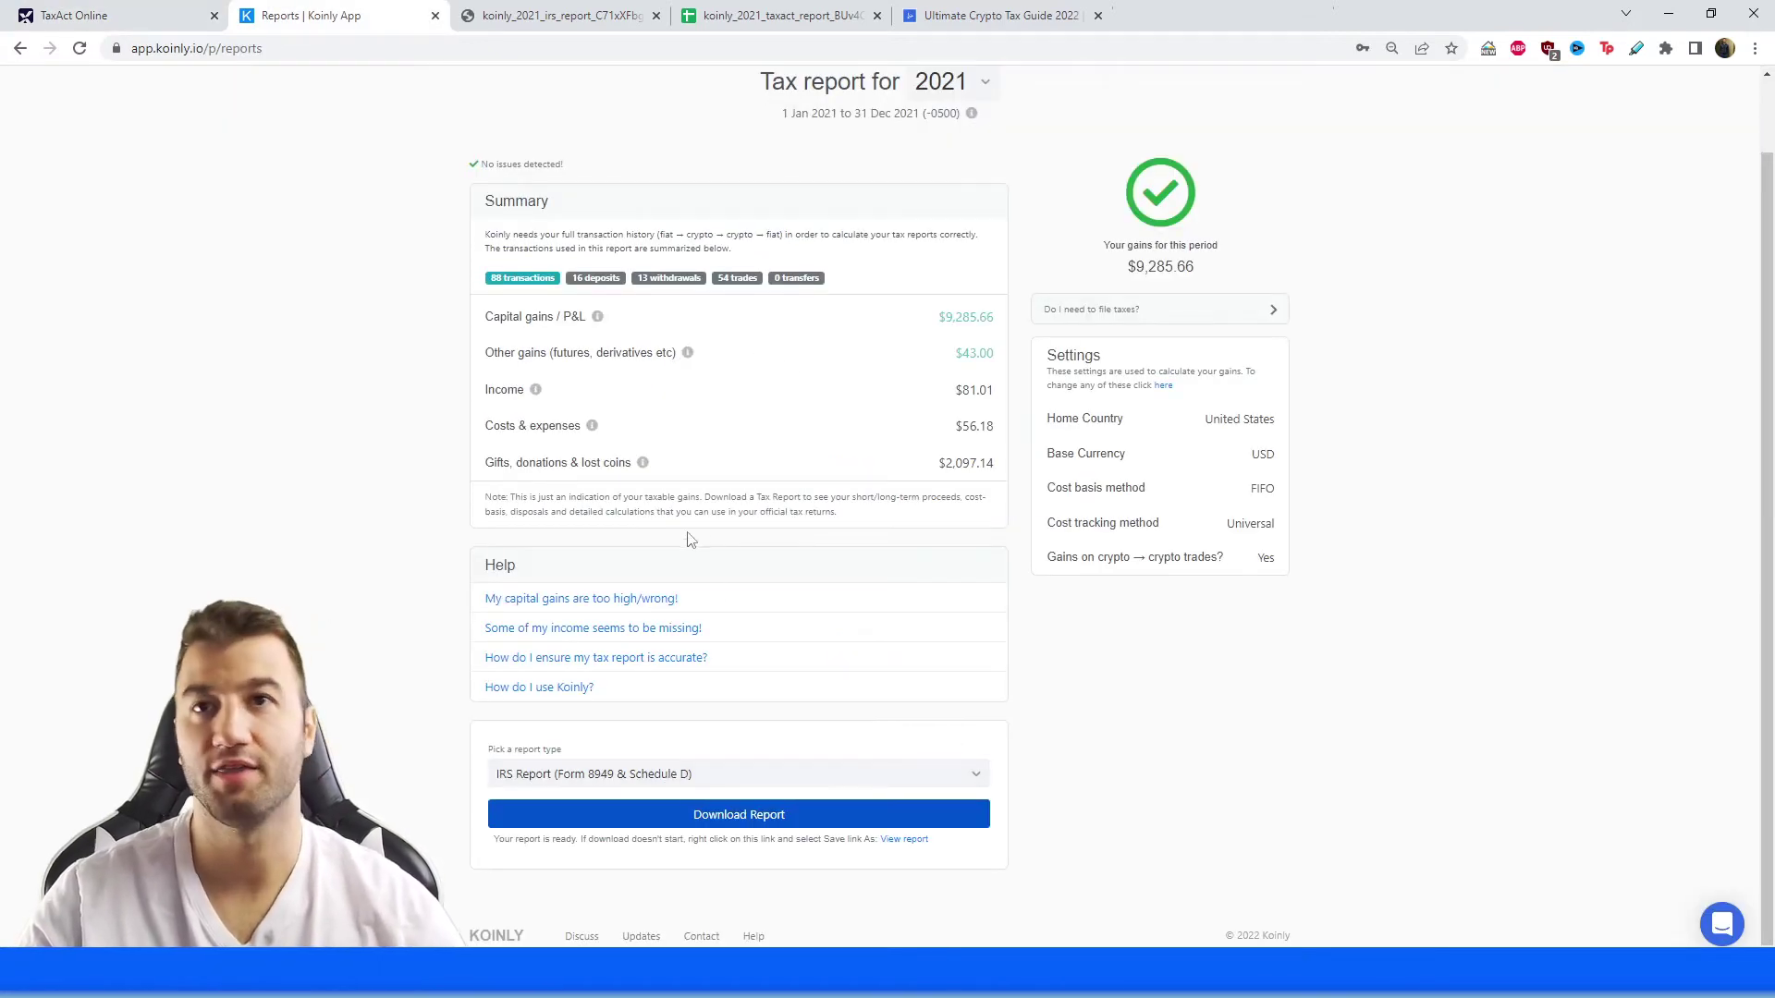
# Change Koinly's 2021 report type to Complete Tax Report and download it.
pyautogui.scroll(1, 1282, 617)
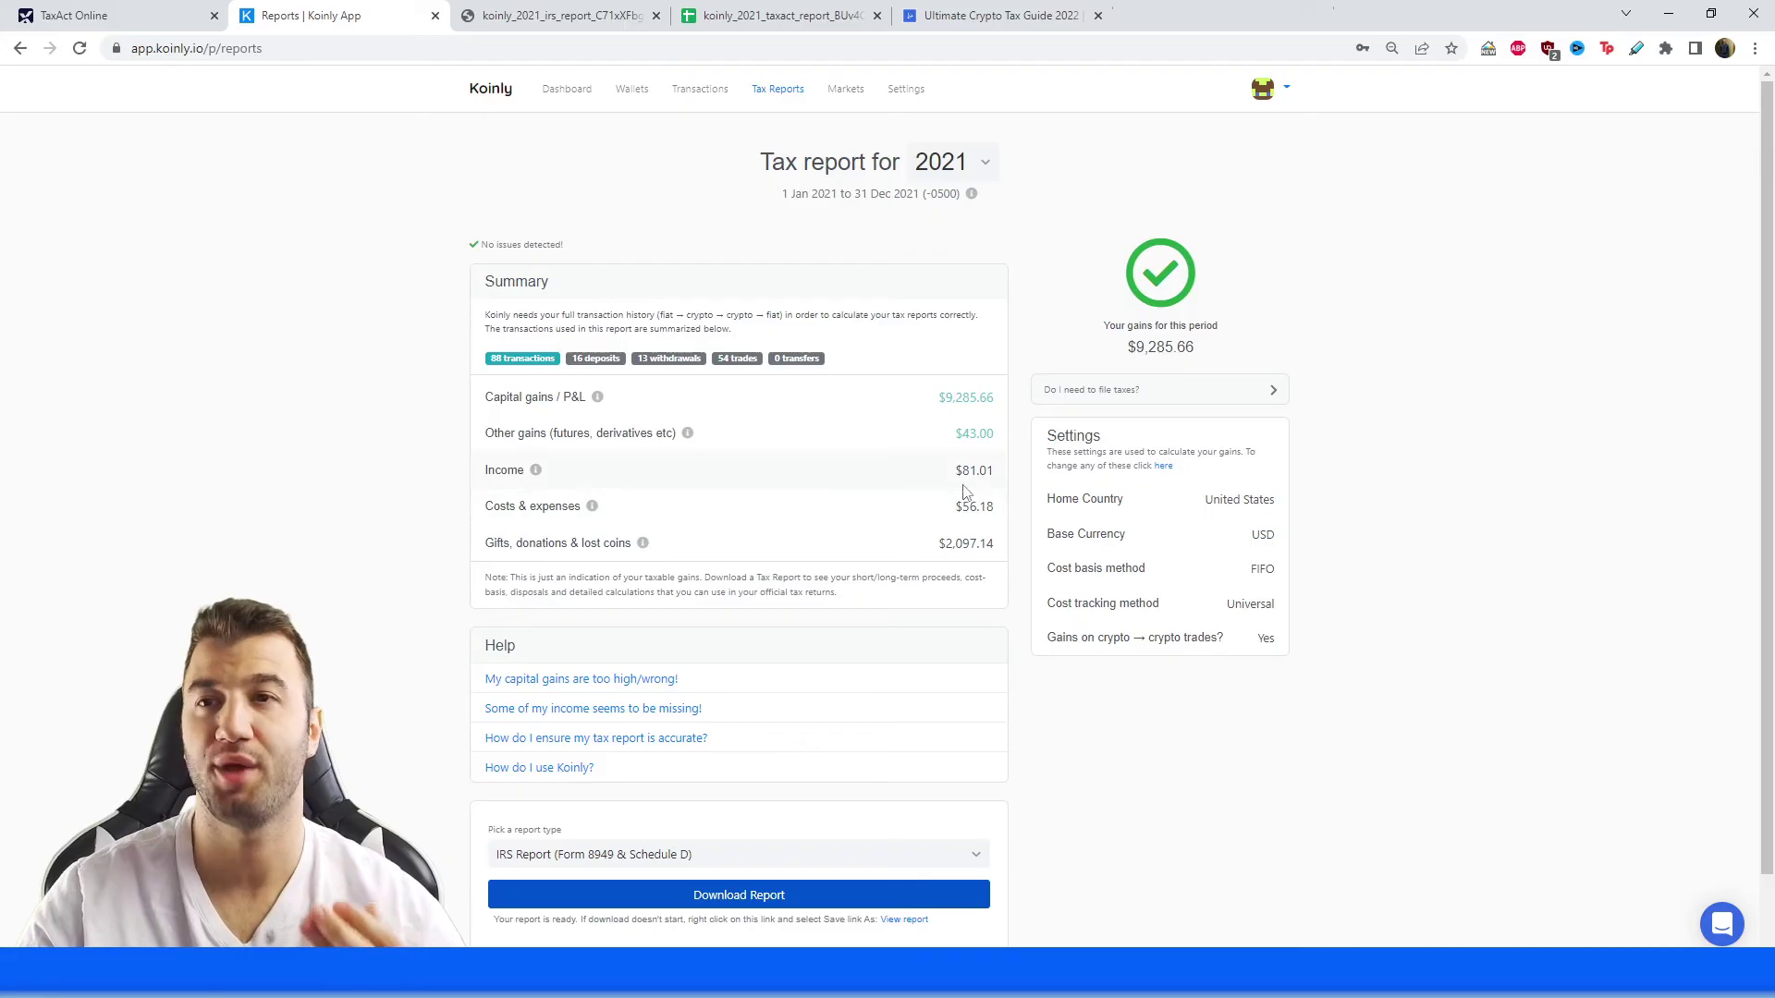
pyautogui.moveTo(959, 480); pyautogui.dragTo(1014, 469)
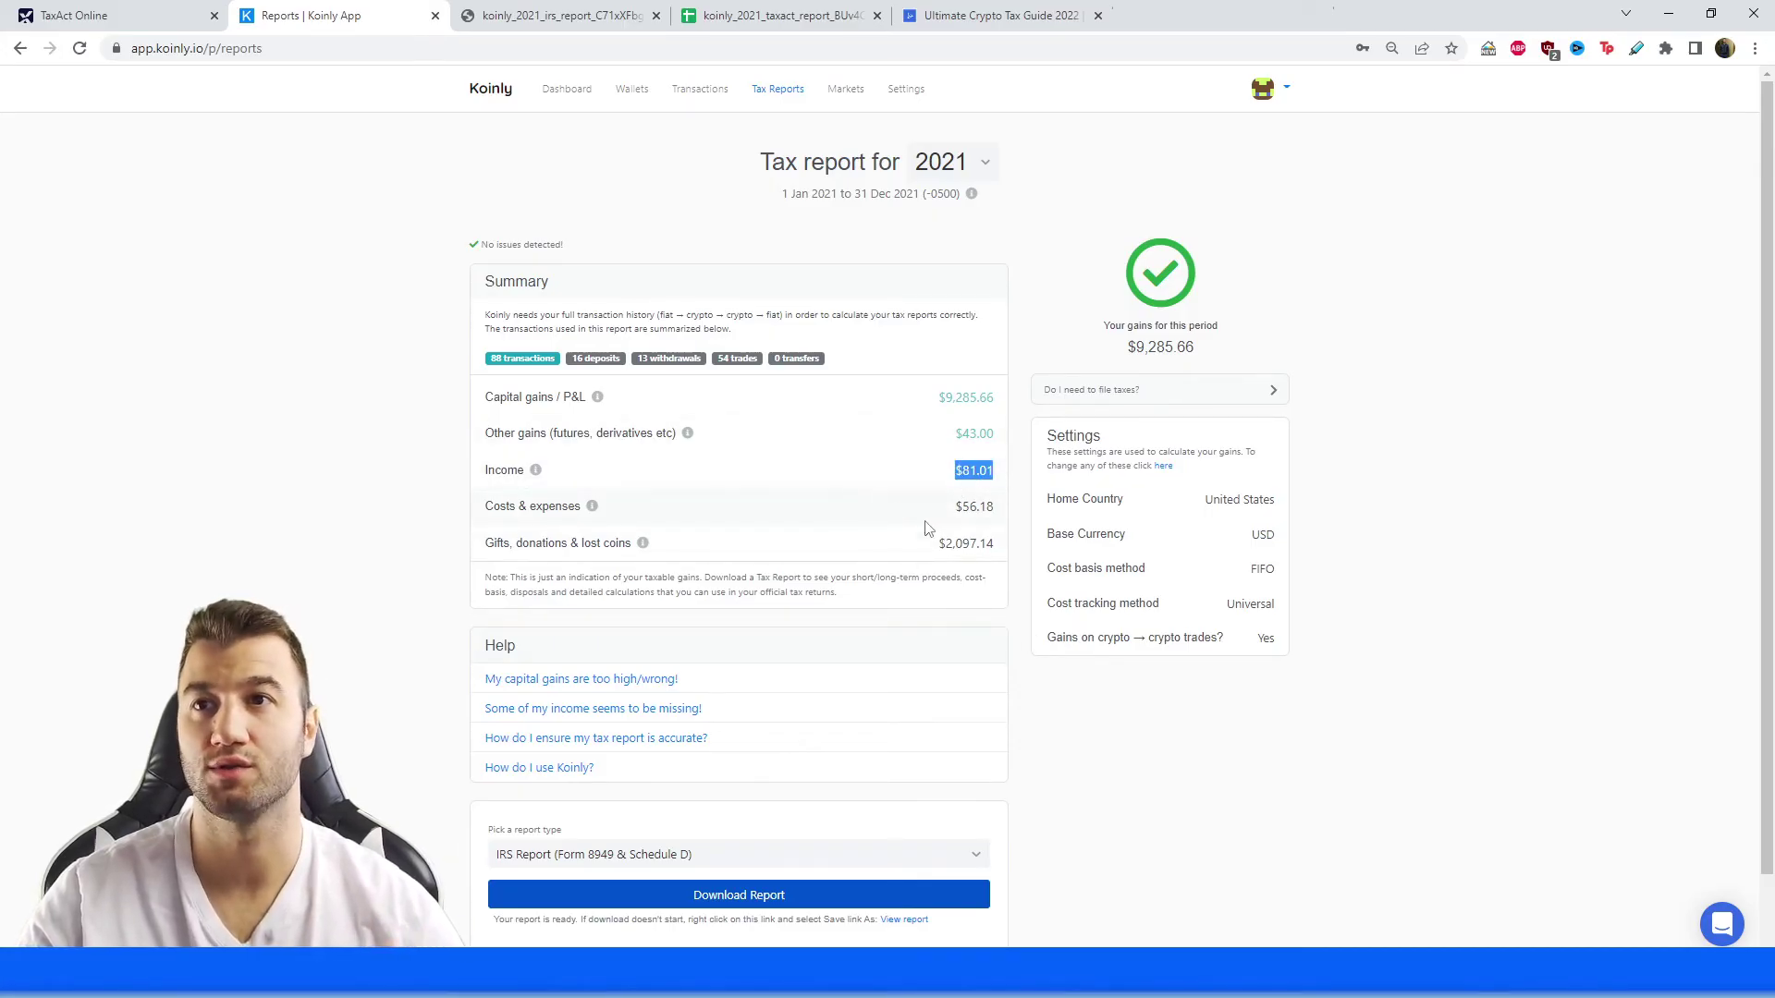
pyautogui.click(648, 855)
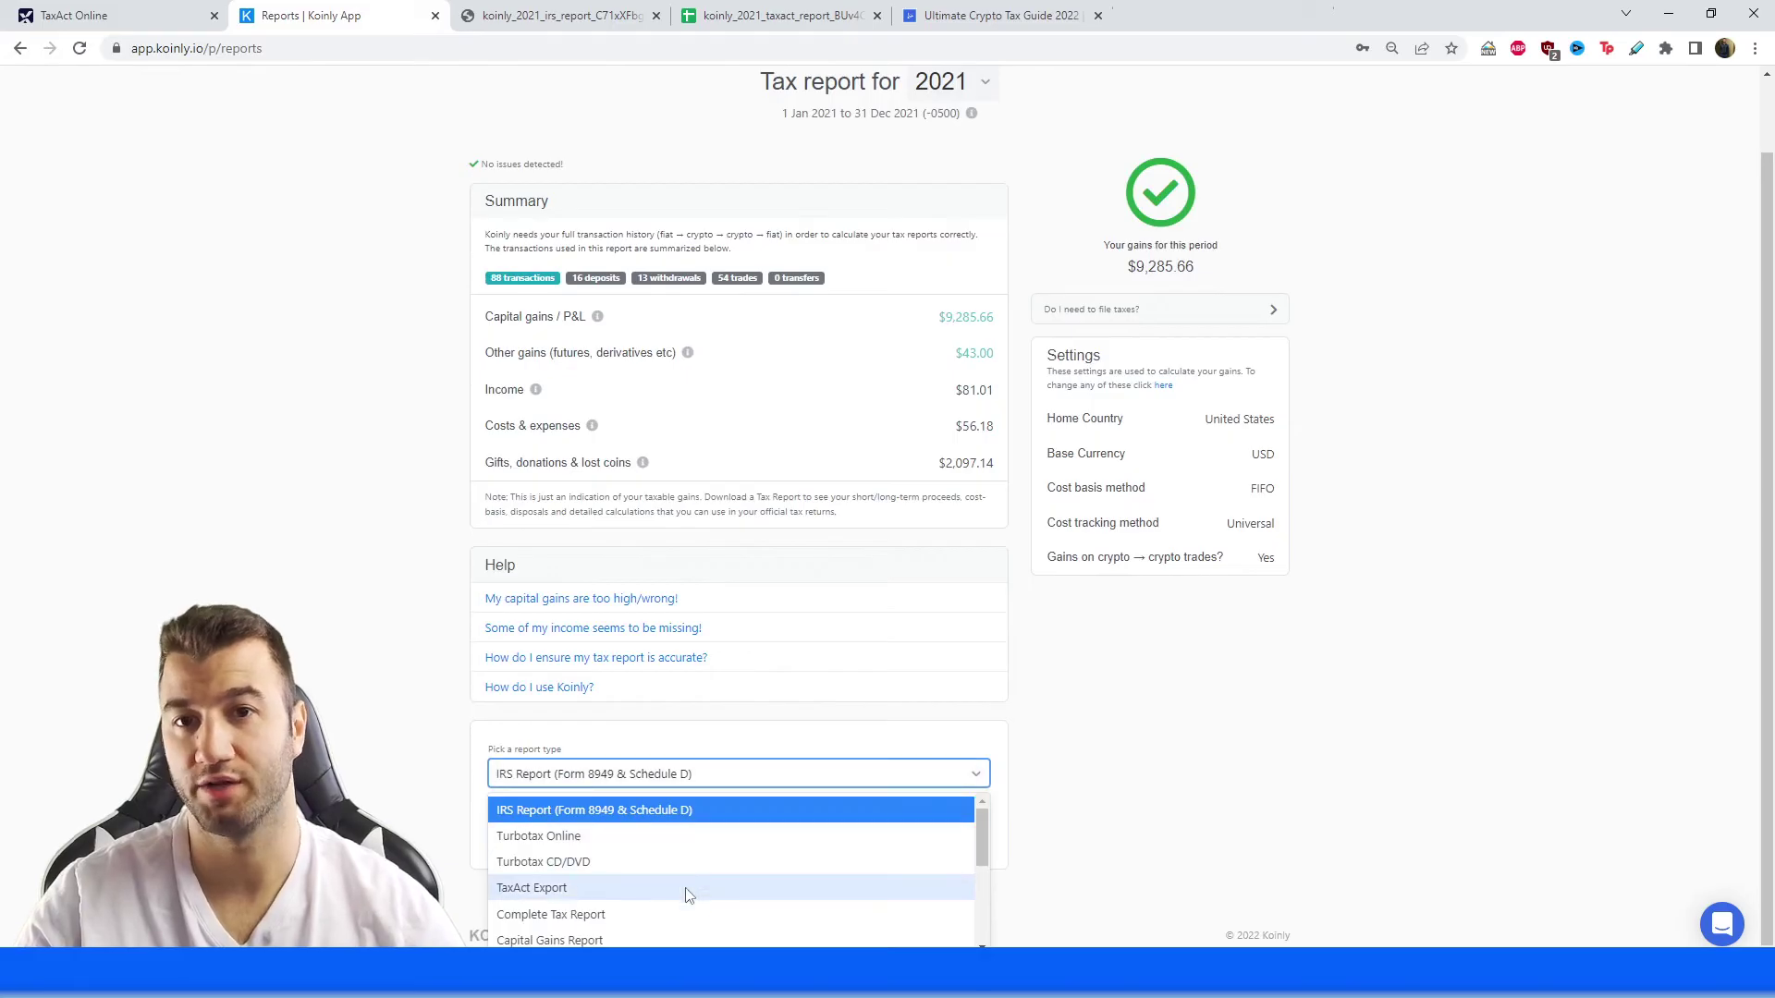
pyautogui.click(689, 914)
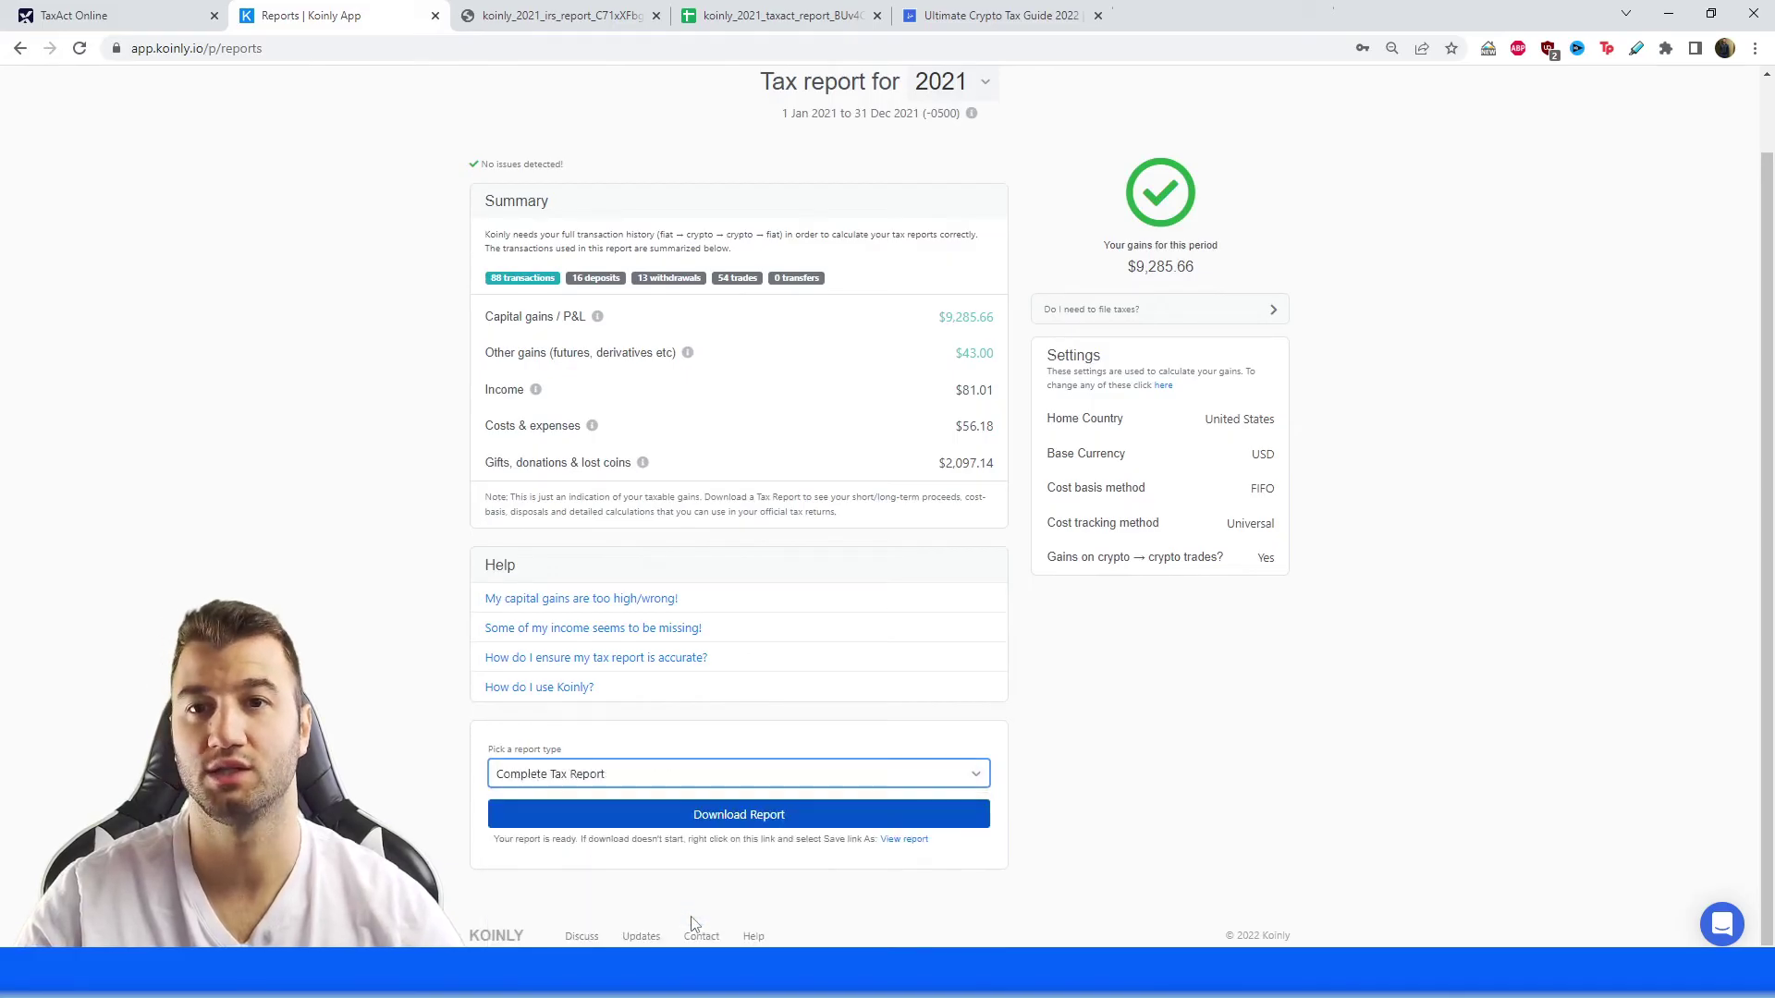
pyautogui.click(744, 816)
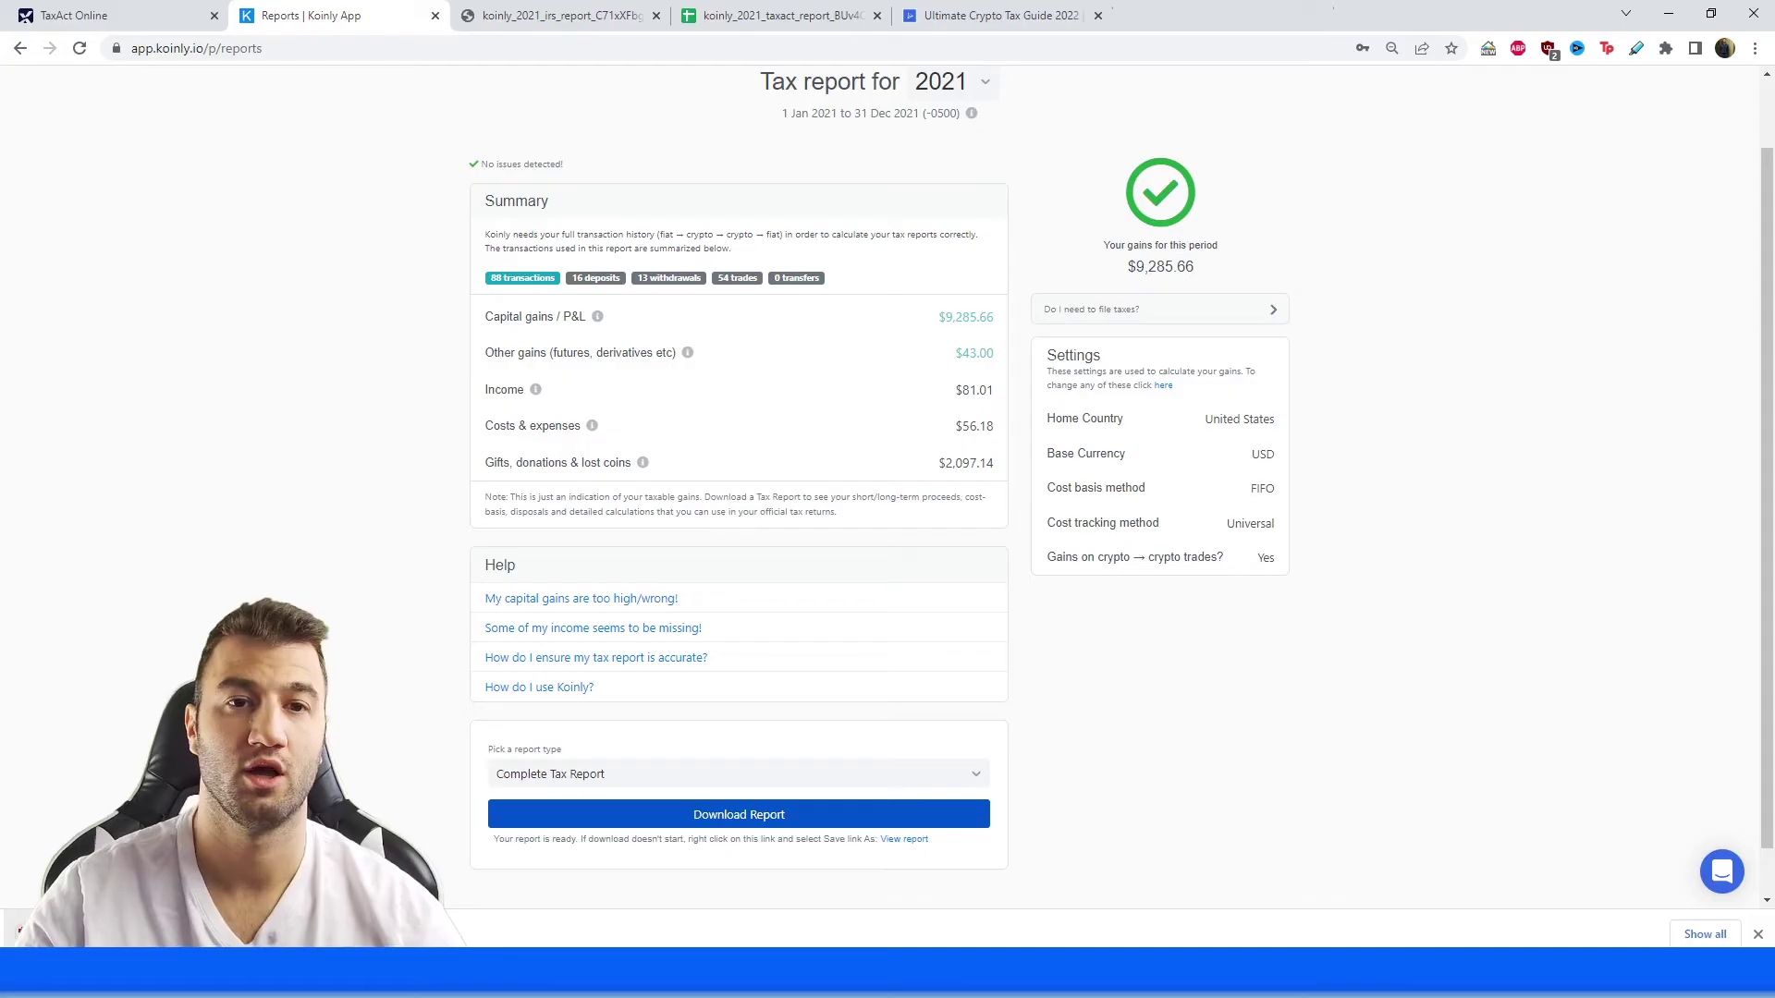
# Scroll the PDF to the Income summary and highlight the $45.05 airdrop and $81.01 total.
pyautogui.scroll(-10, 640, 485)
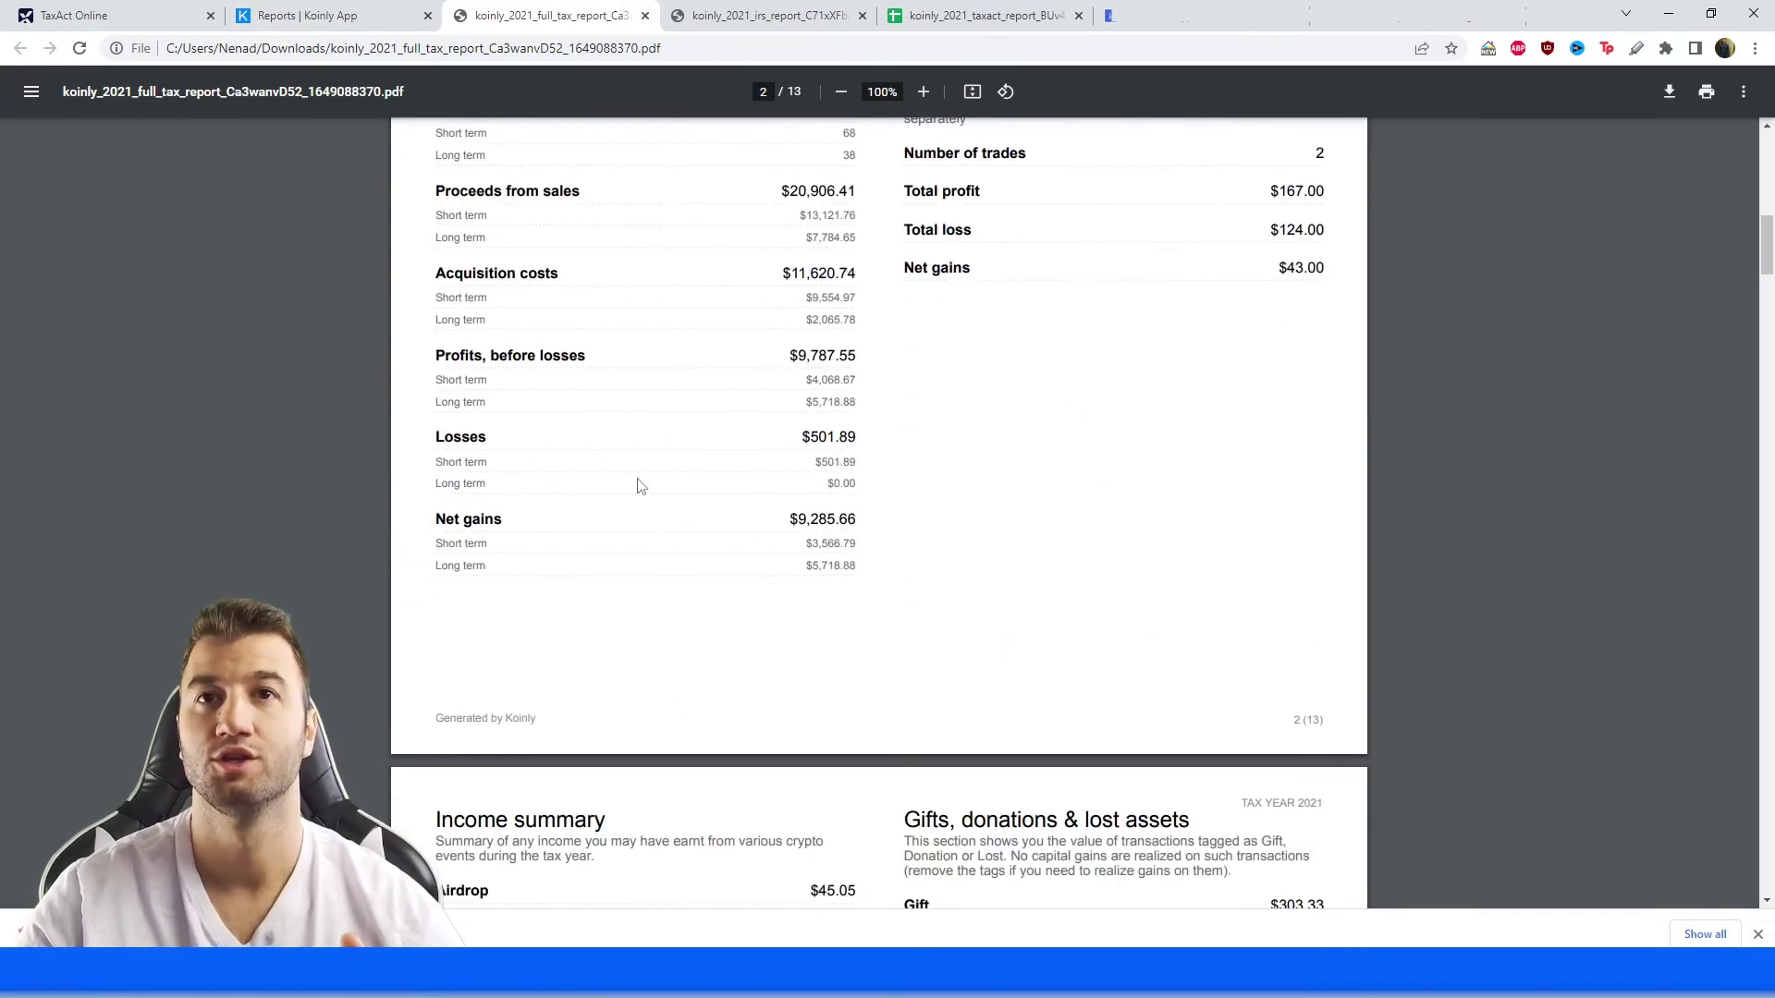
pyautogui.scroll(-6, 641, 485)
pyautogui.moveTo(434, 259); pyautogui.dragTo(610, 265)
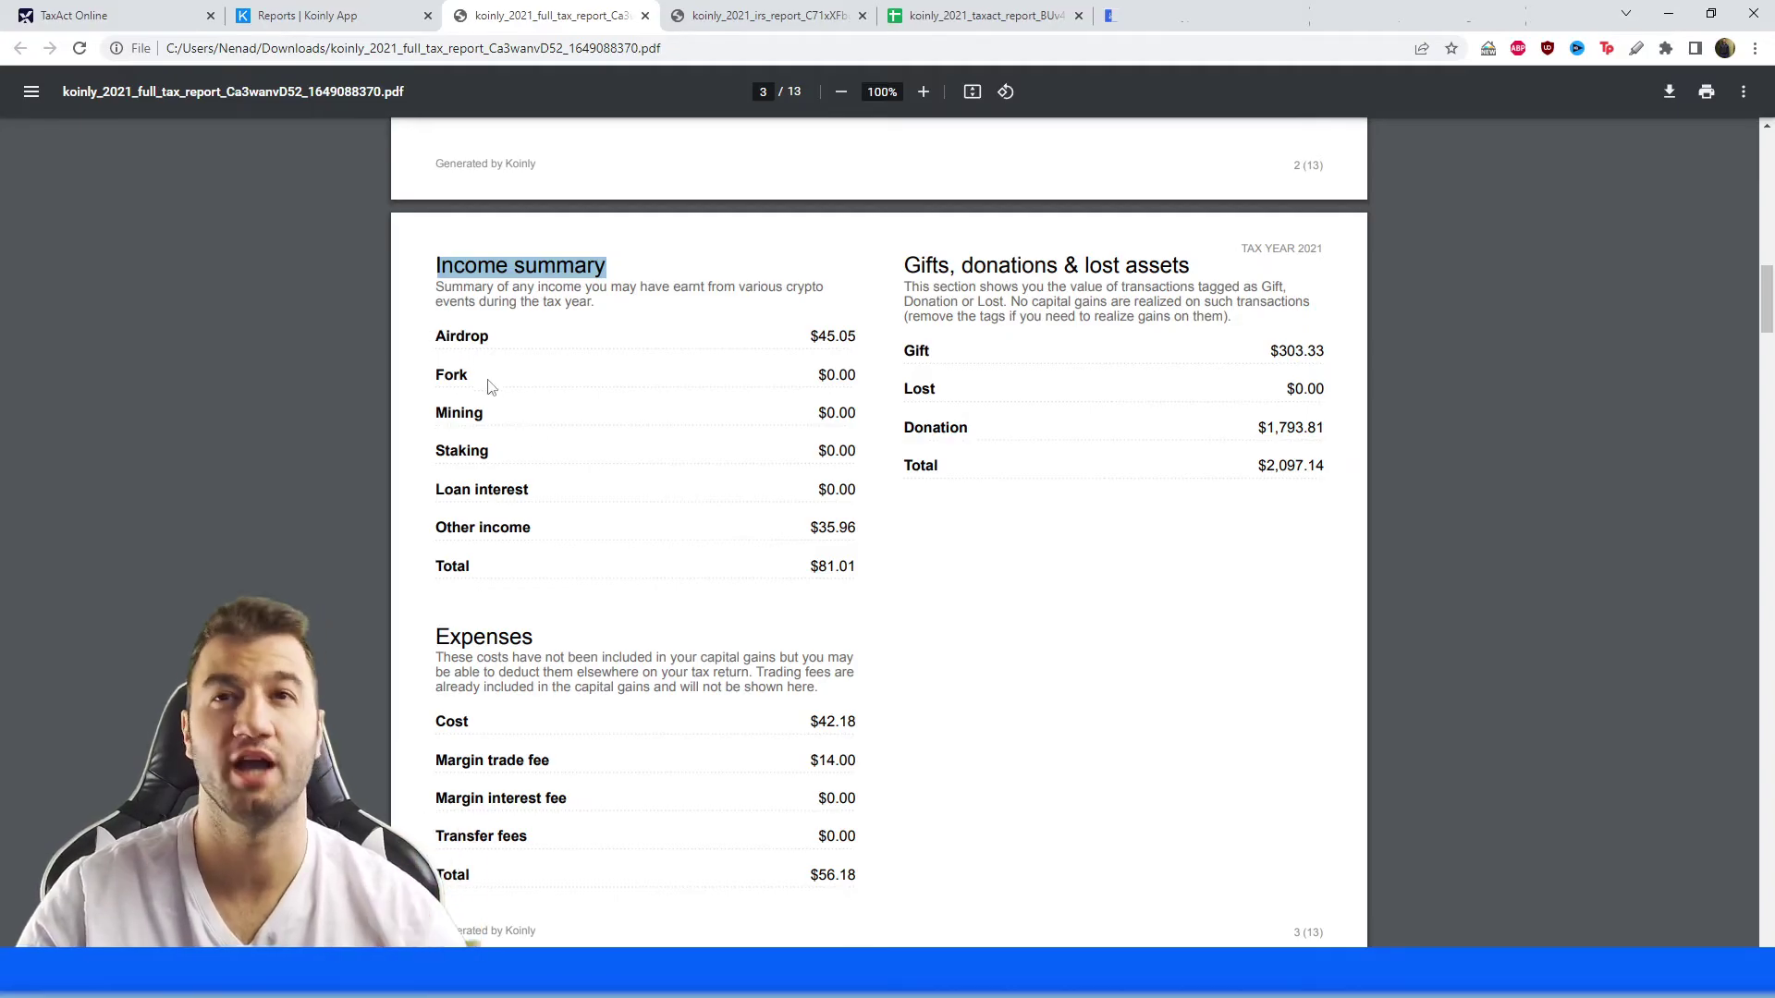
pyautogui.moveTo(807, 336); pyautogui.dragTo(883, 347)
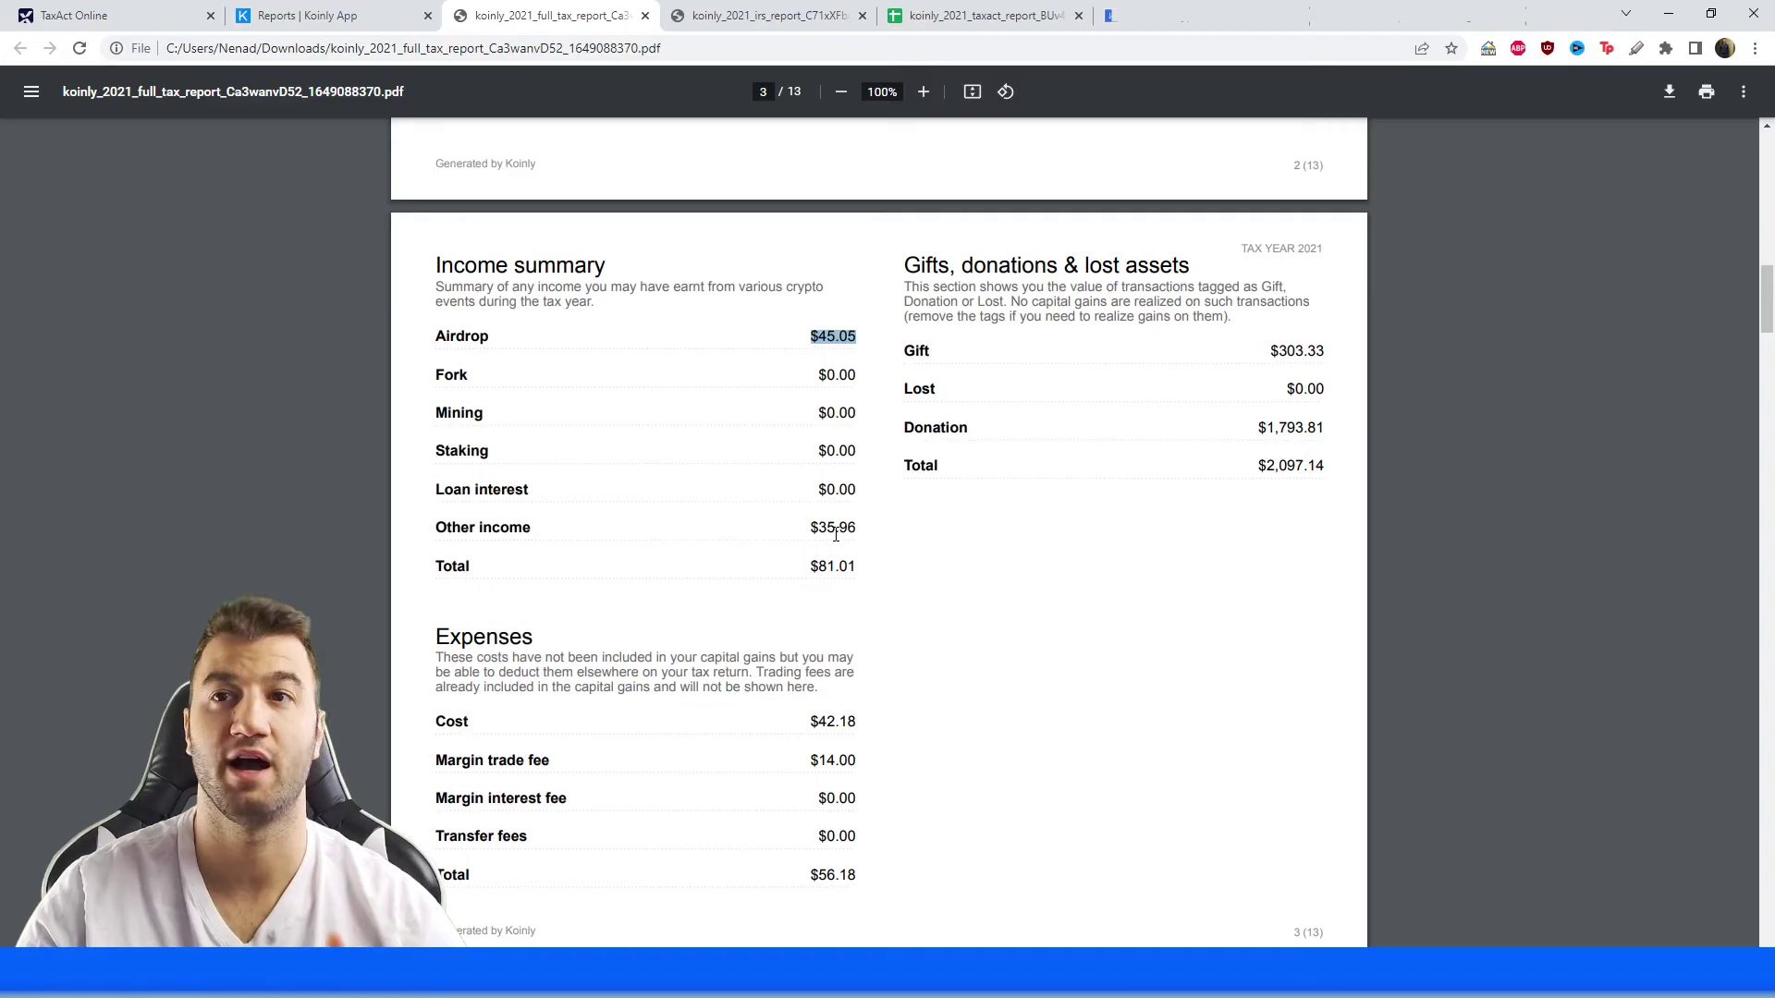
pyautogui.moveTo(806, 566); pyautogui.dragTo(894, 561)
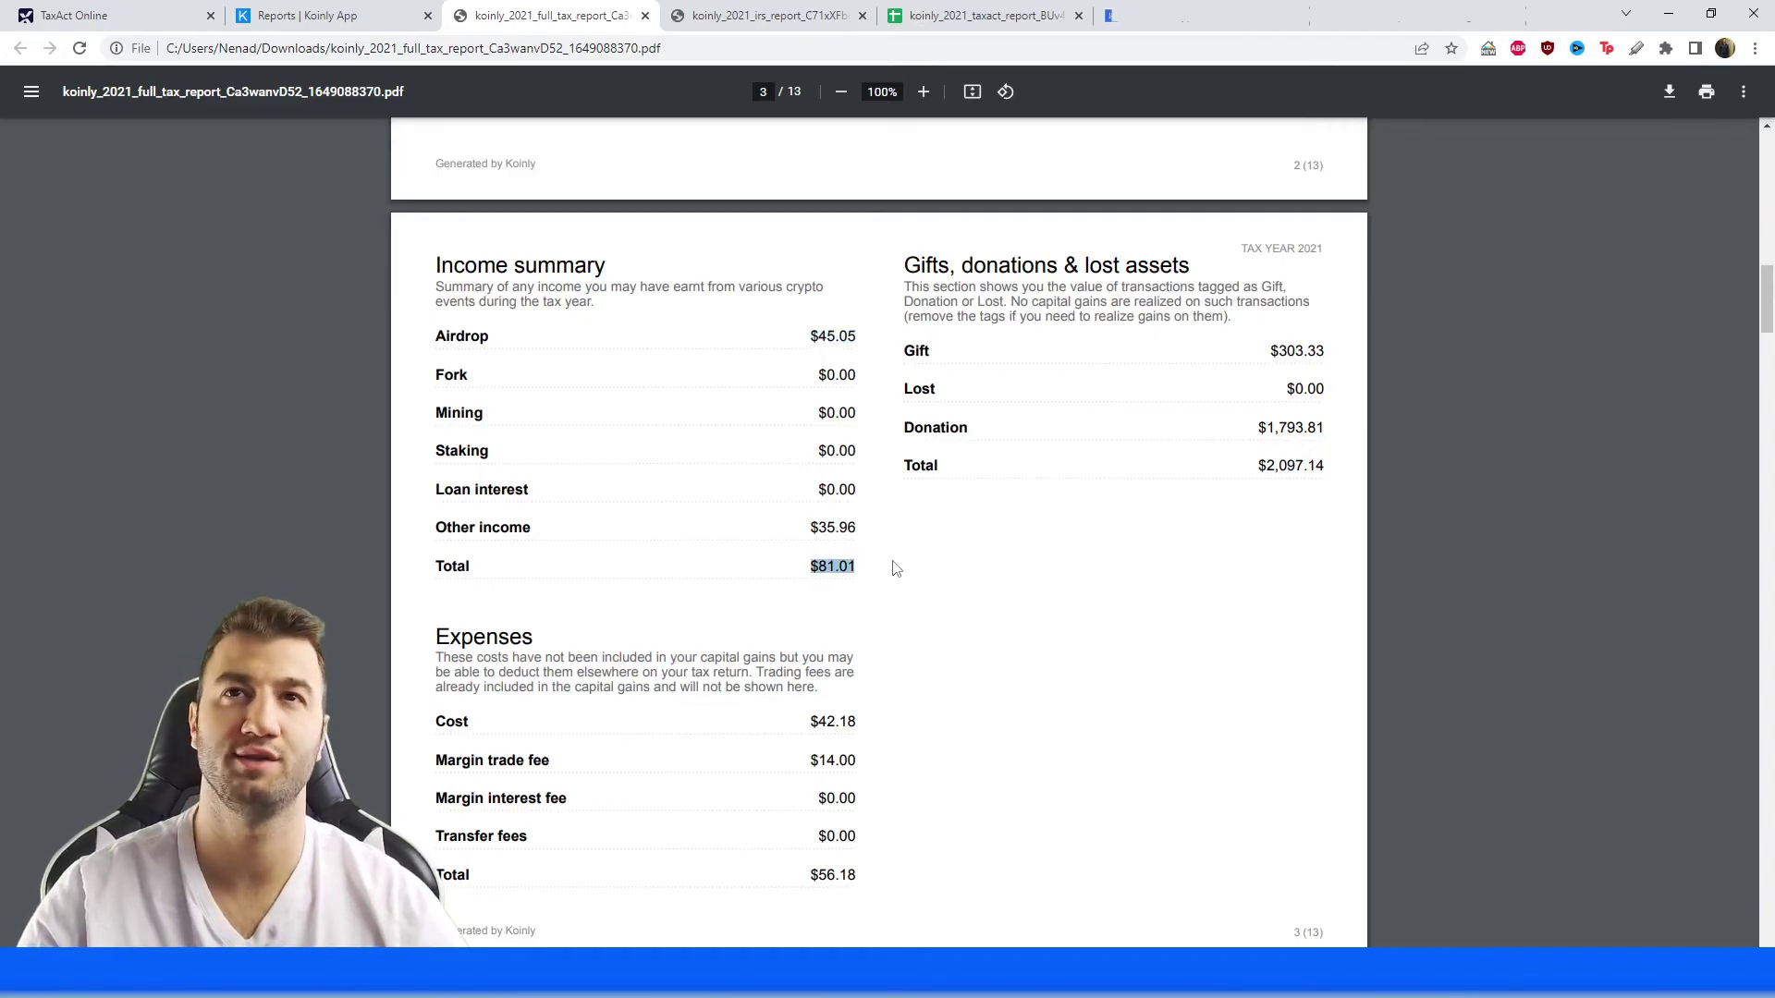
# Enter 81.01 as the first Other Income amount, cross-checking it against the Koinly PDF.
pyautogui.click(136, 8)
pyautogui.click(534, 485)
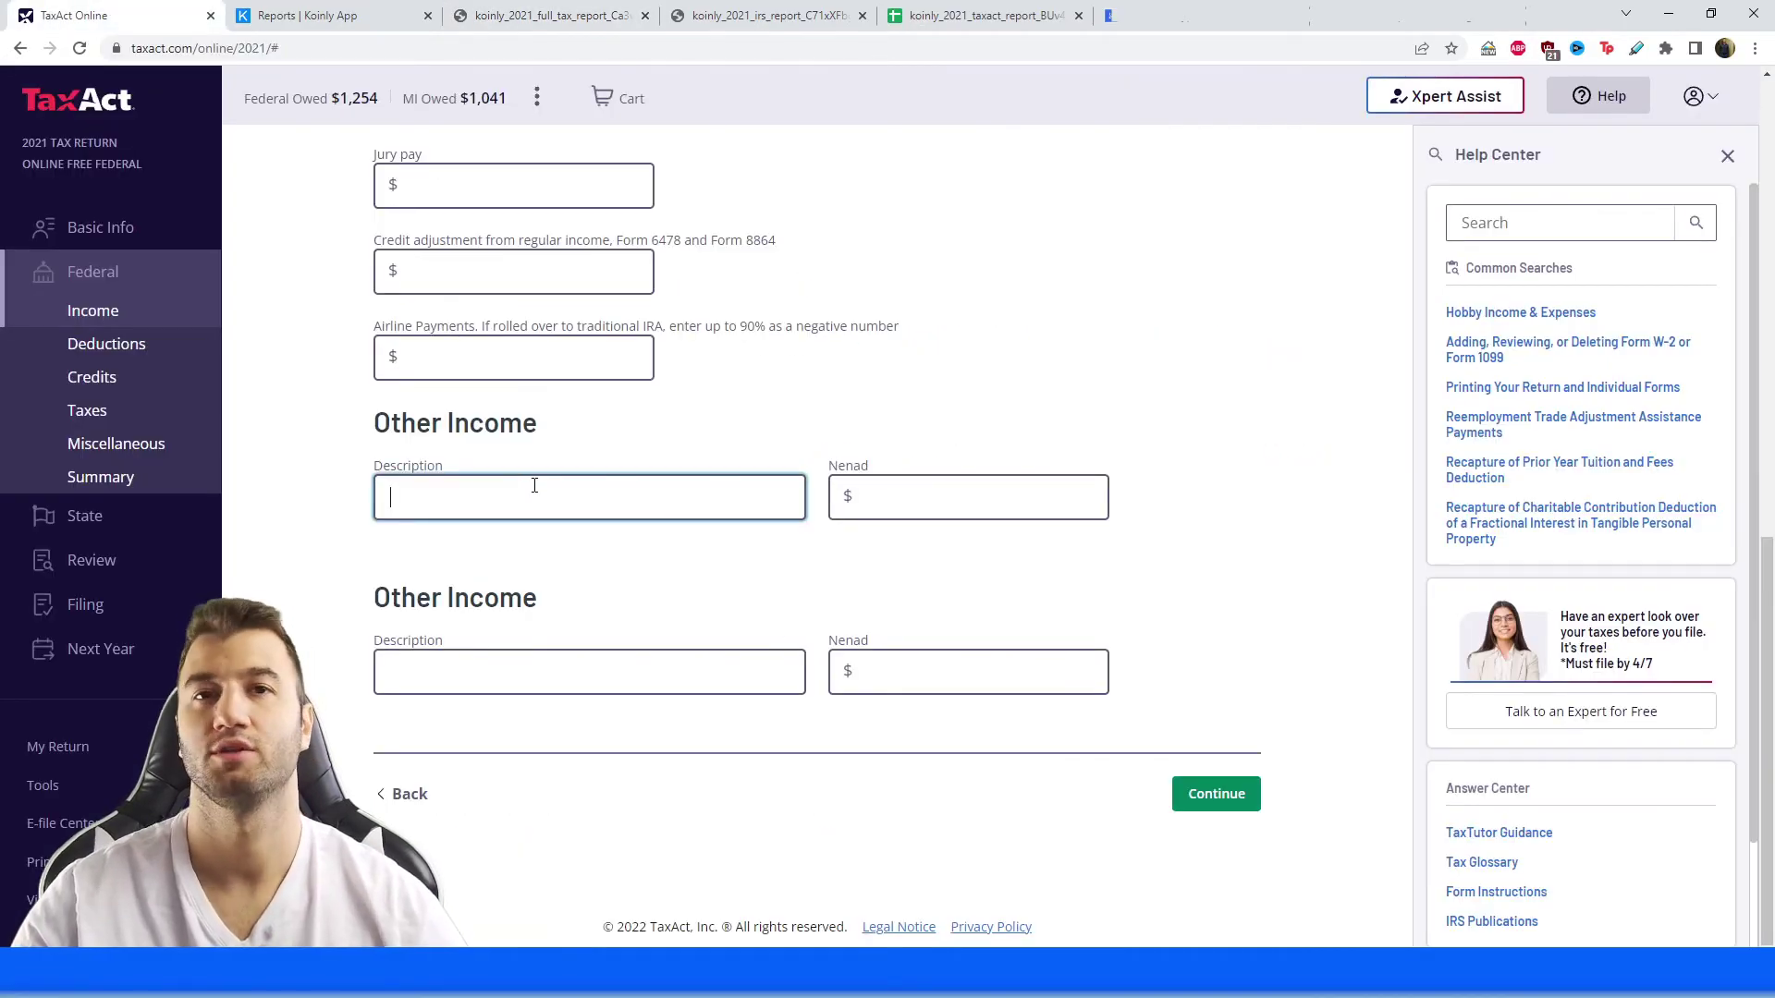
pyautogui.click(550, 15)
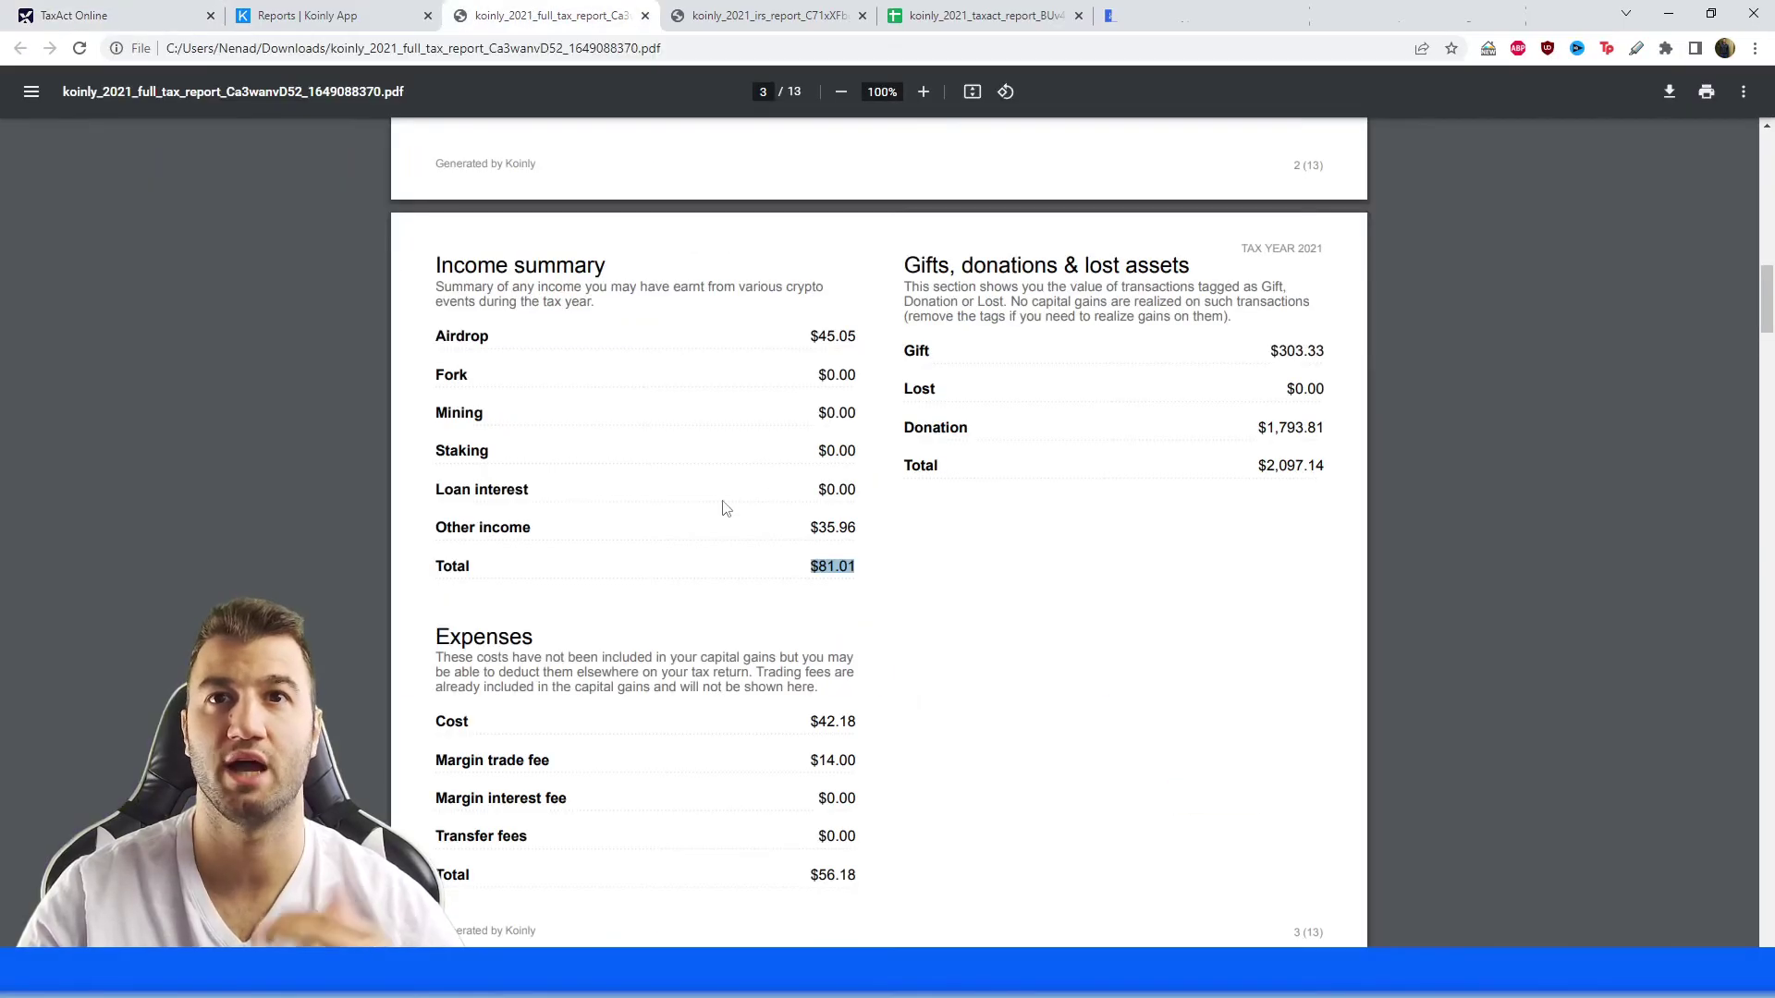
pyautogui.click(97, 8)
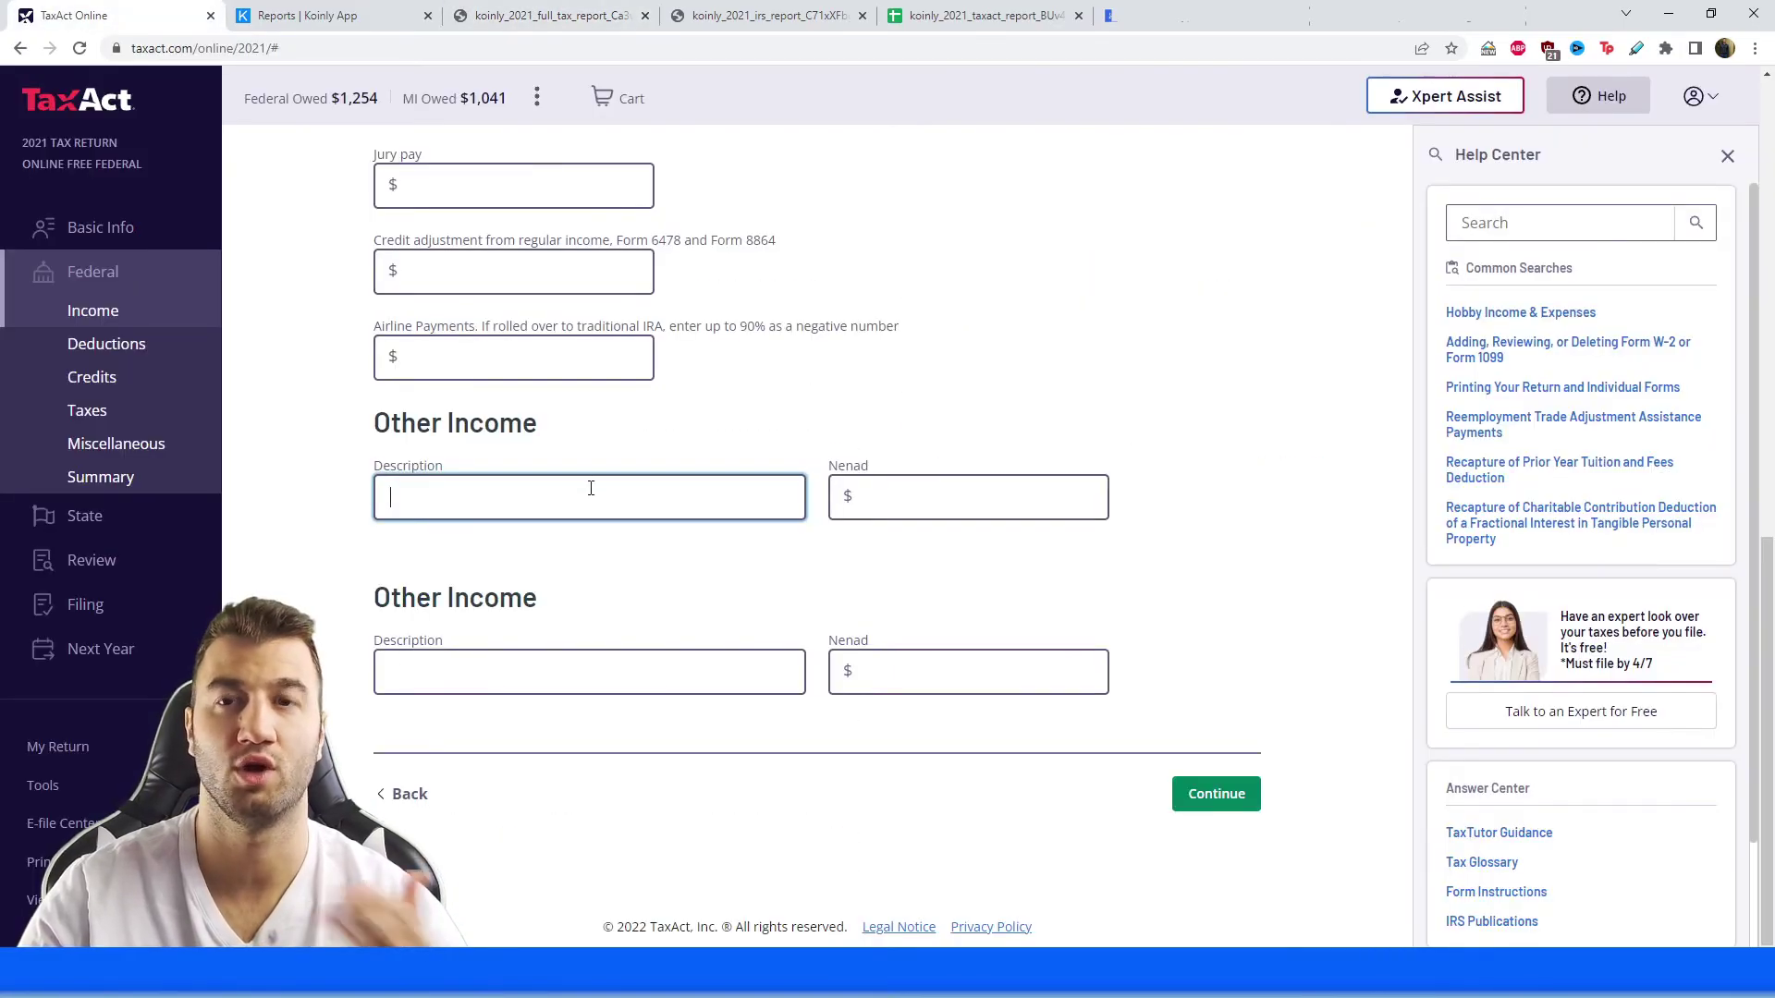
pyautogui.click(527, 14)
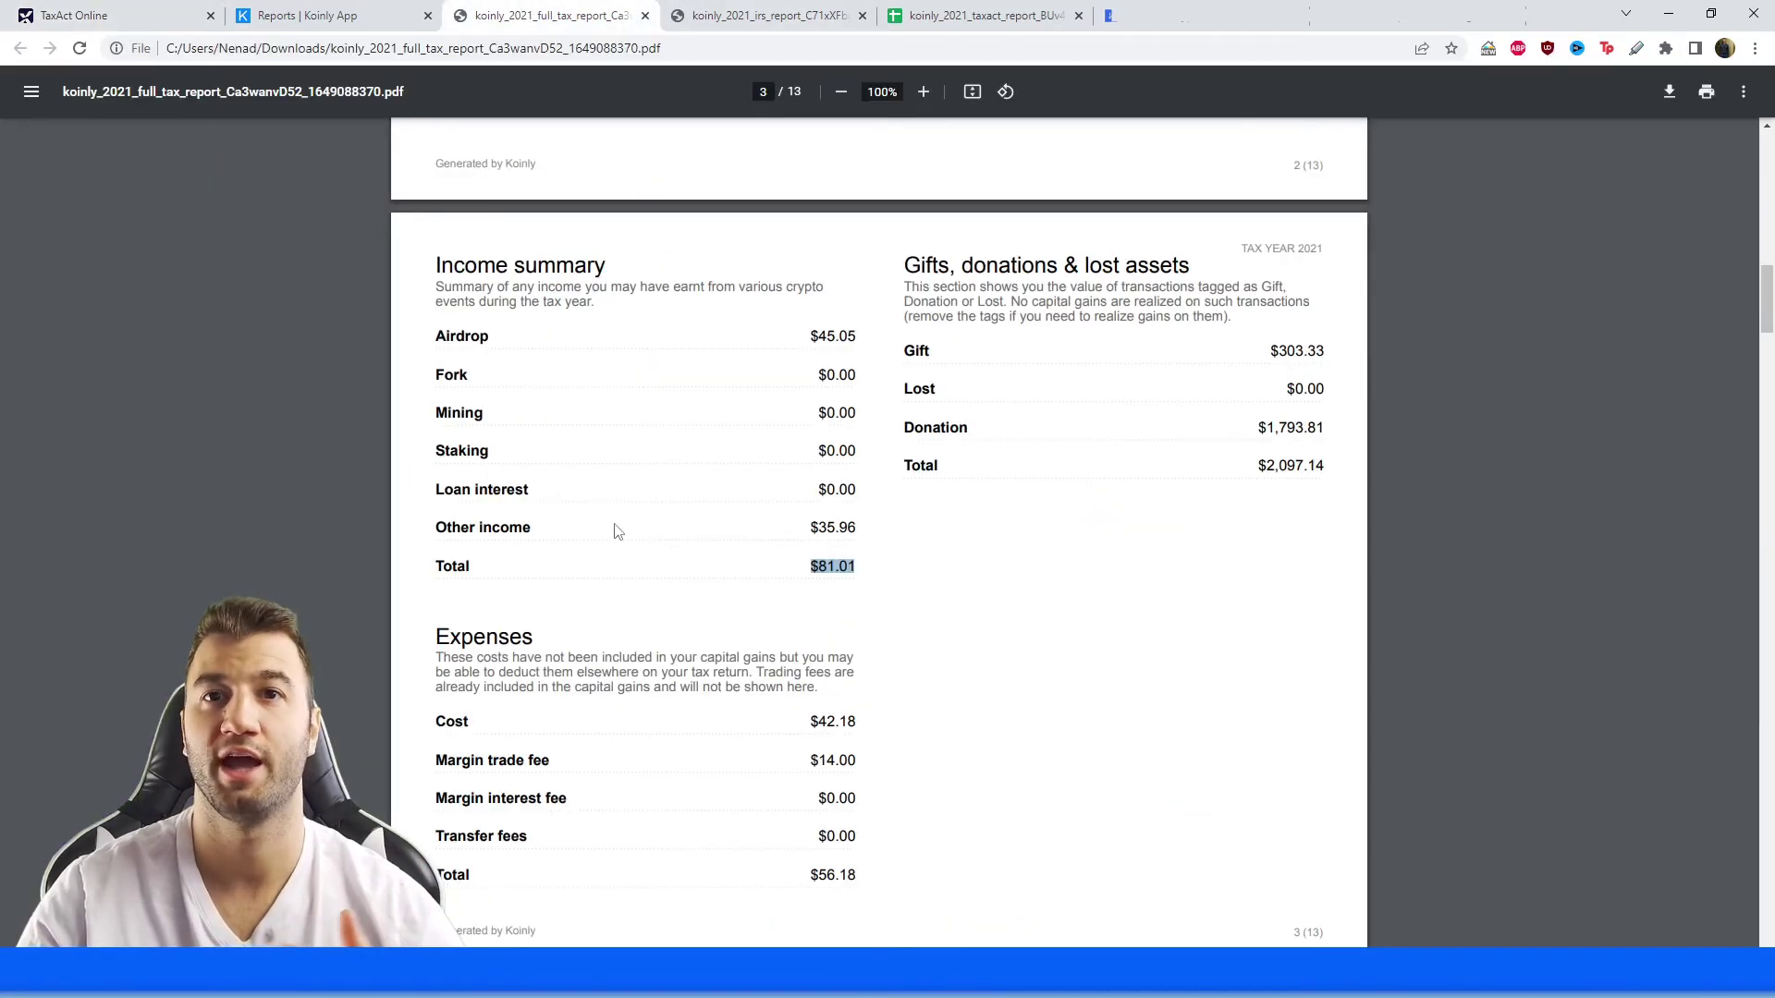
pyautogui.click(130, 10)
pyautogui.press('Tab')
pyautogui.write('81.01')
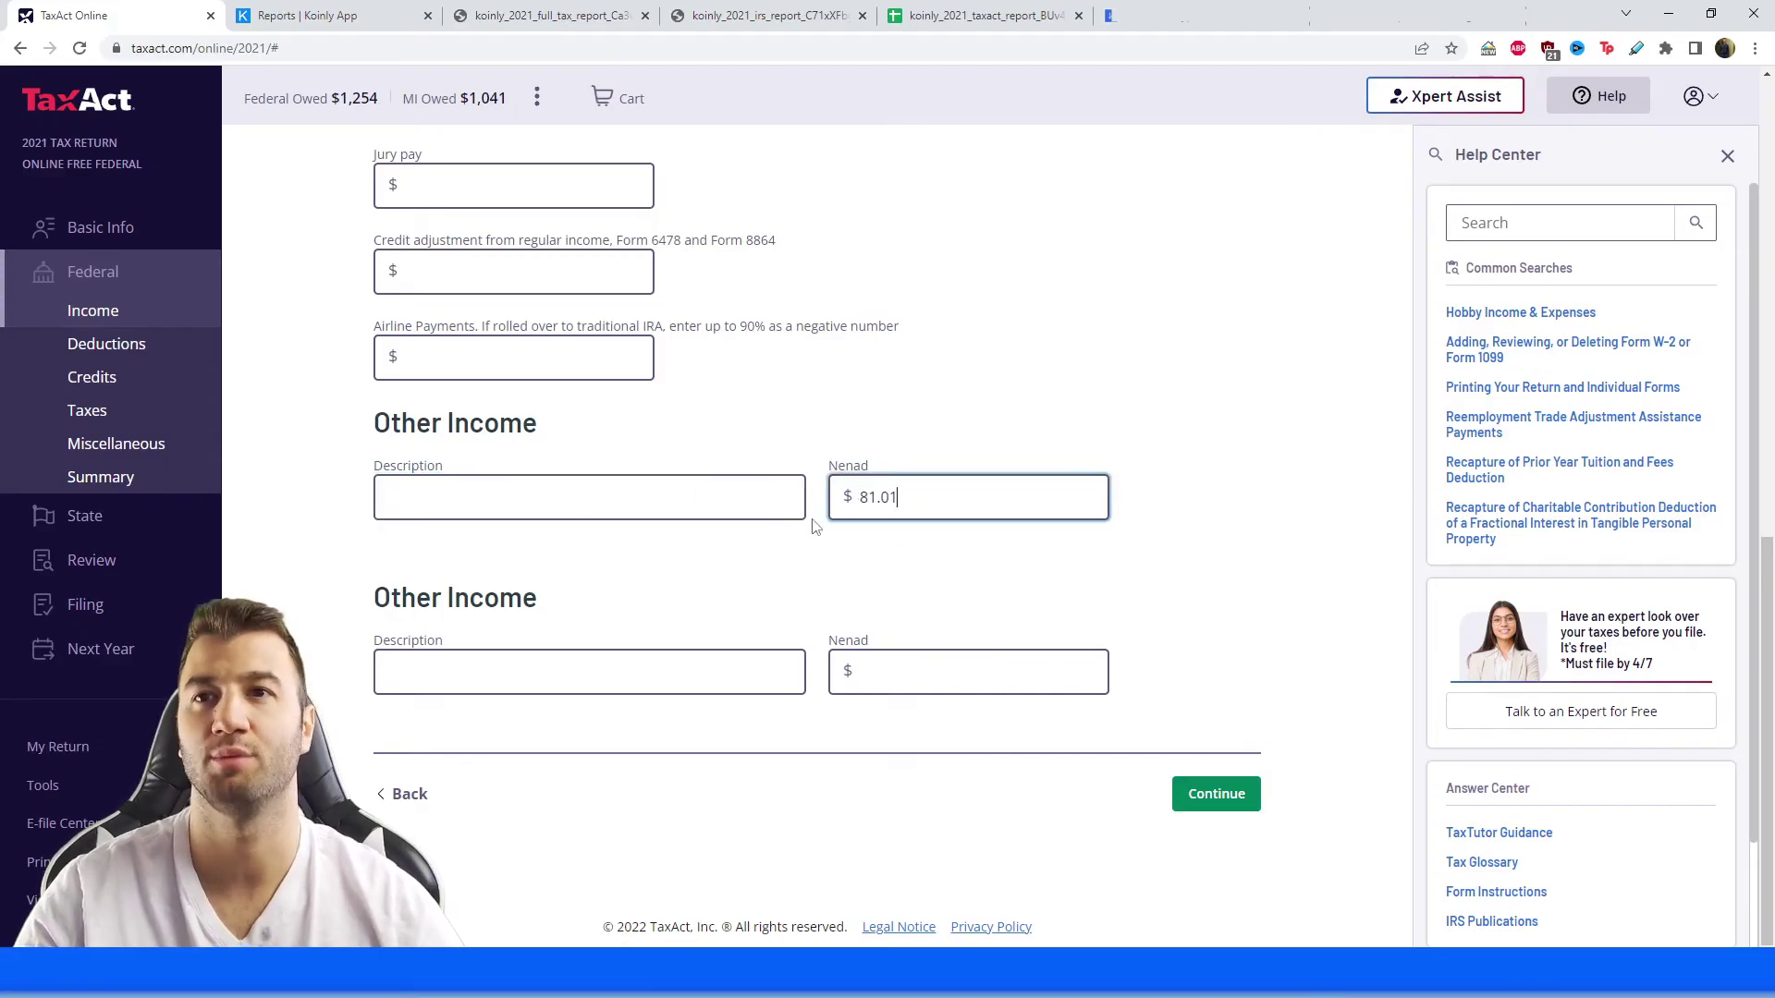
# Describe the entry as 'Total crypto income' and continue to Deductions.
pyautogui.click(565, 499)
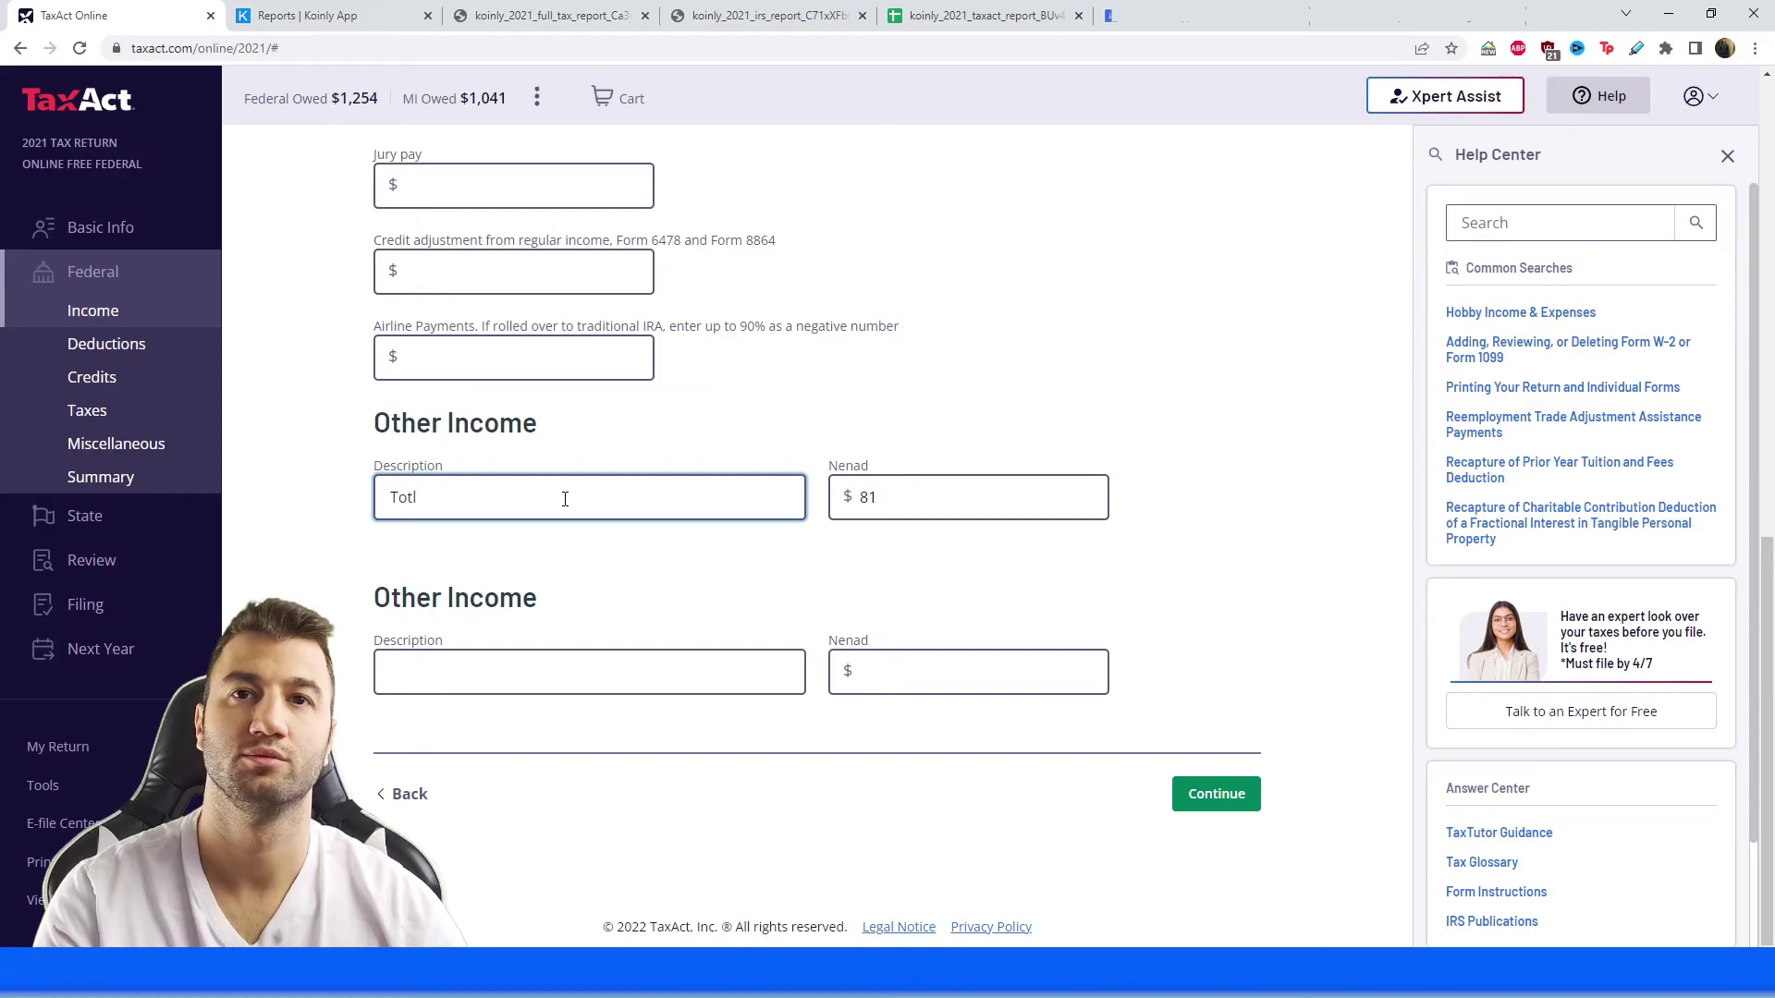
pyautogui.write('Total crypto ')
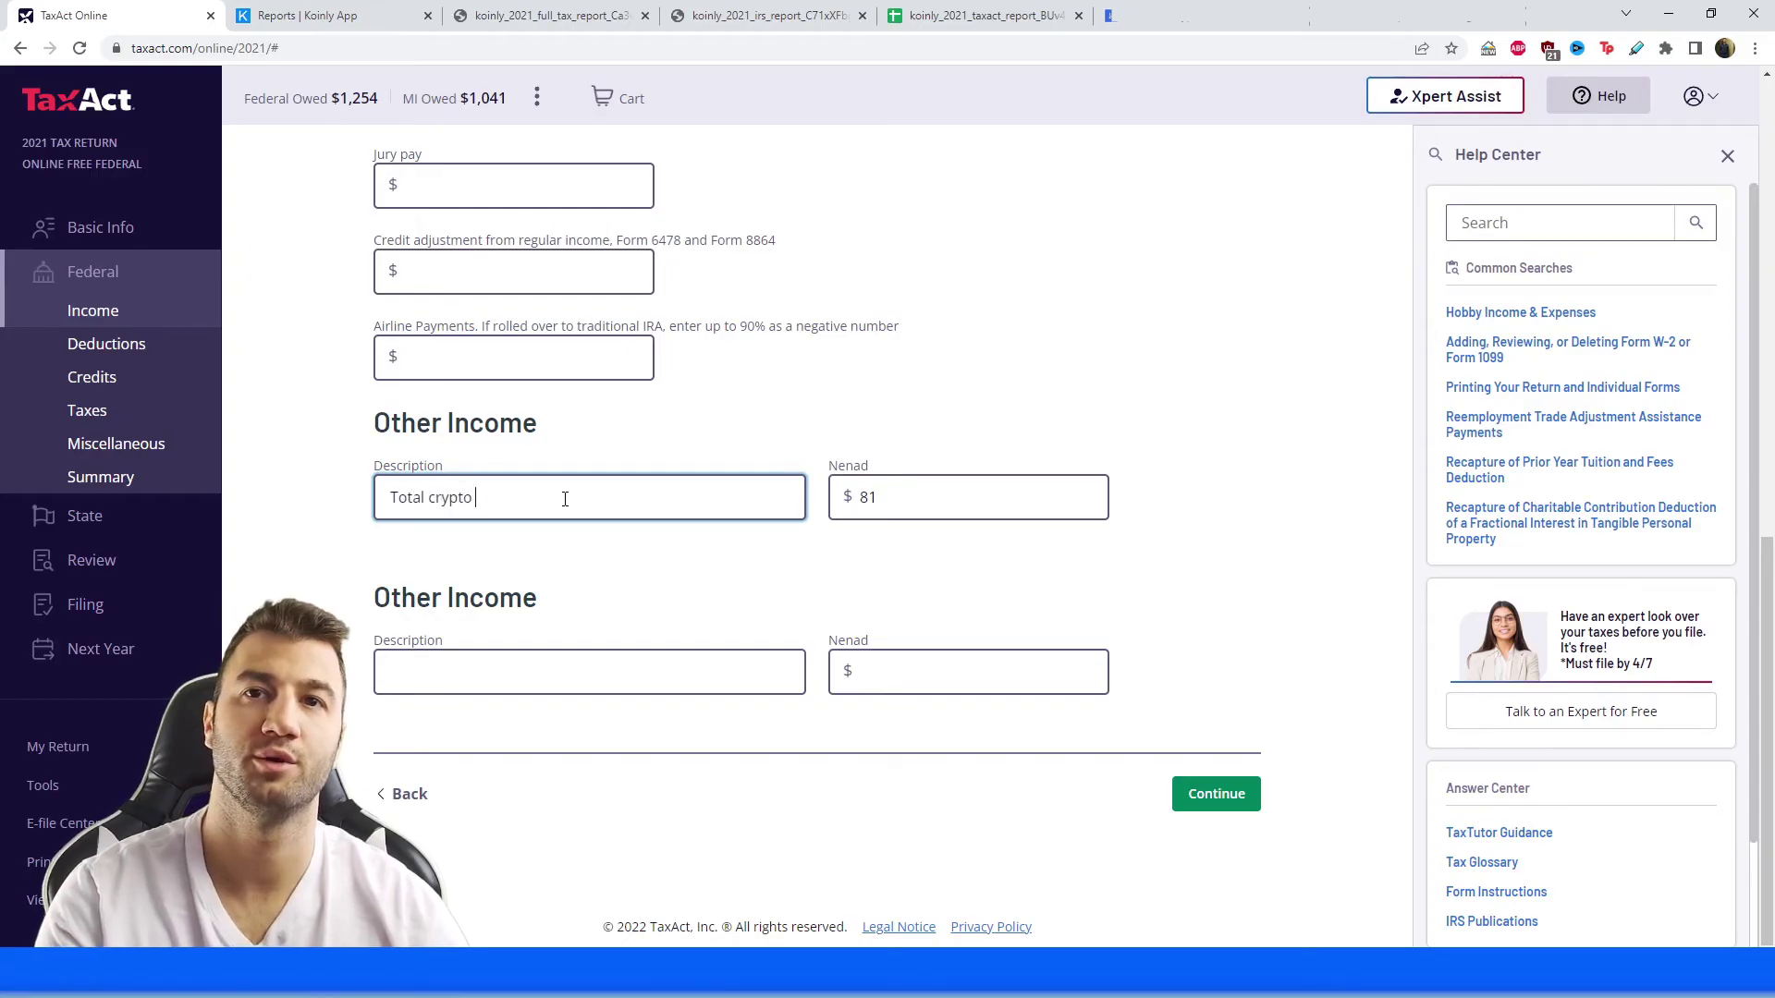
pyautogui.write('income')
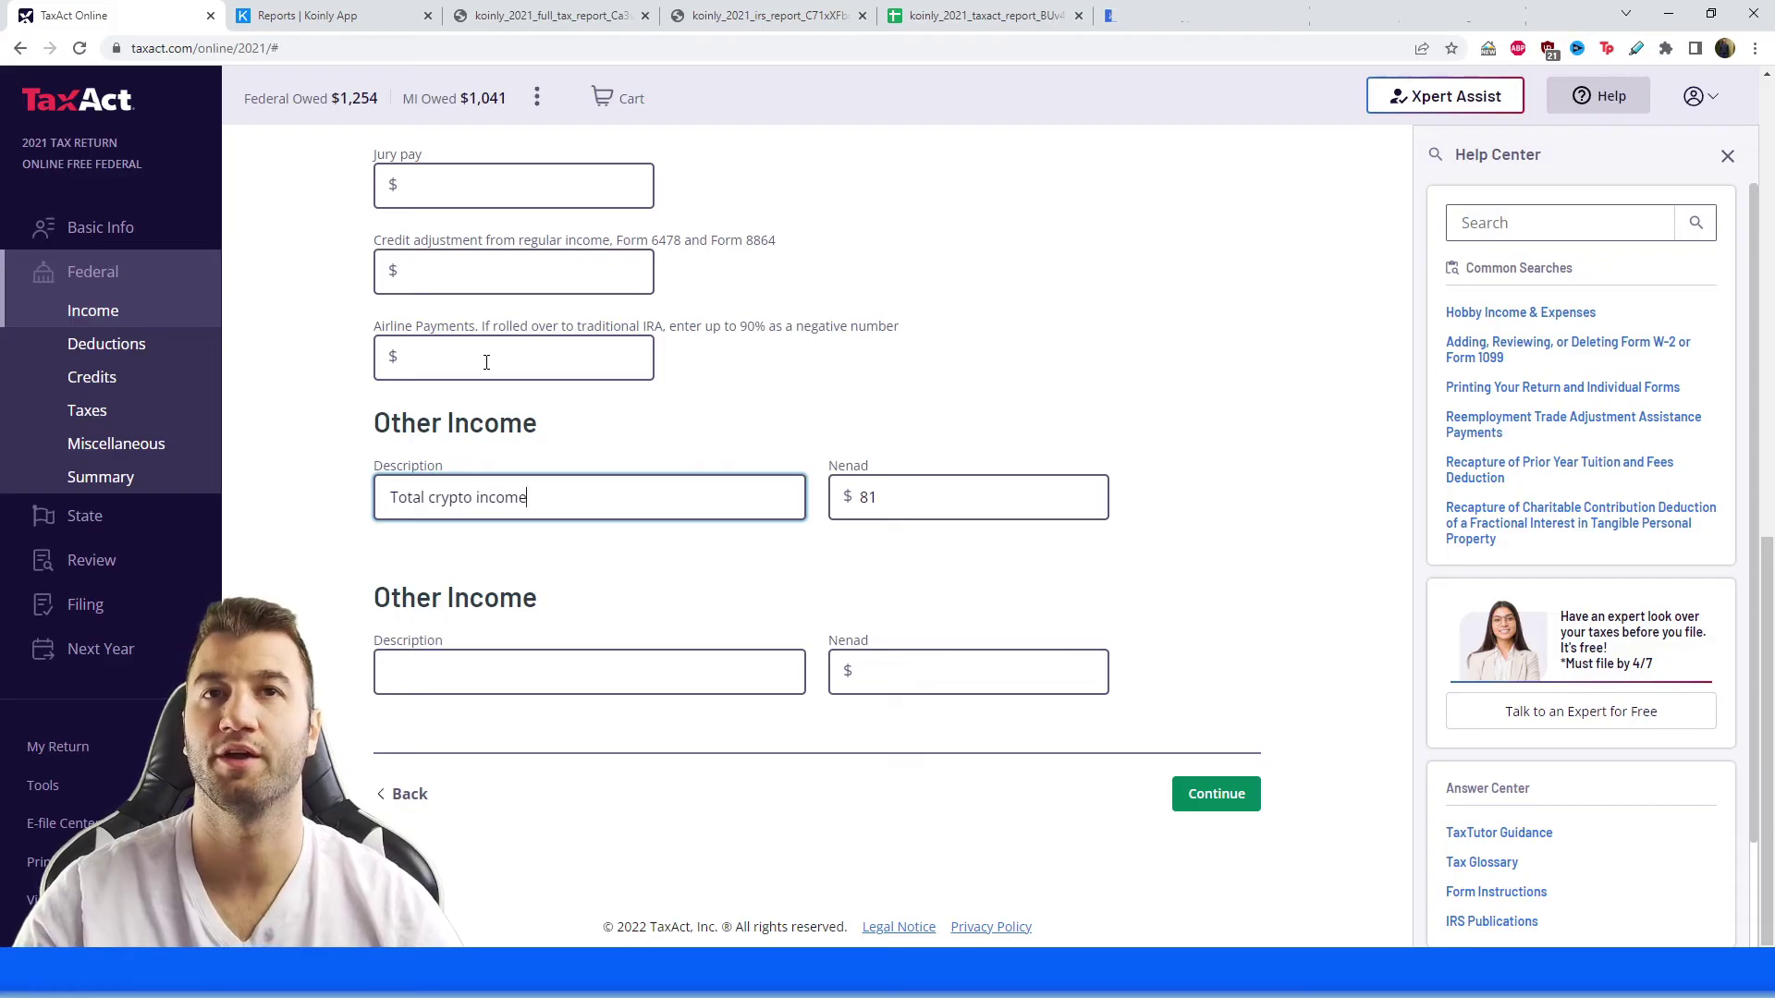
pyautogui.click(549, 15)
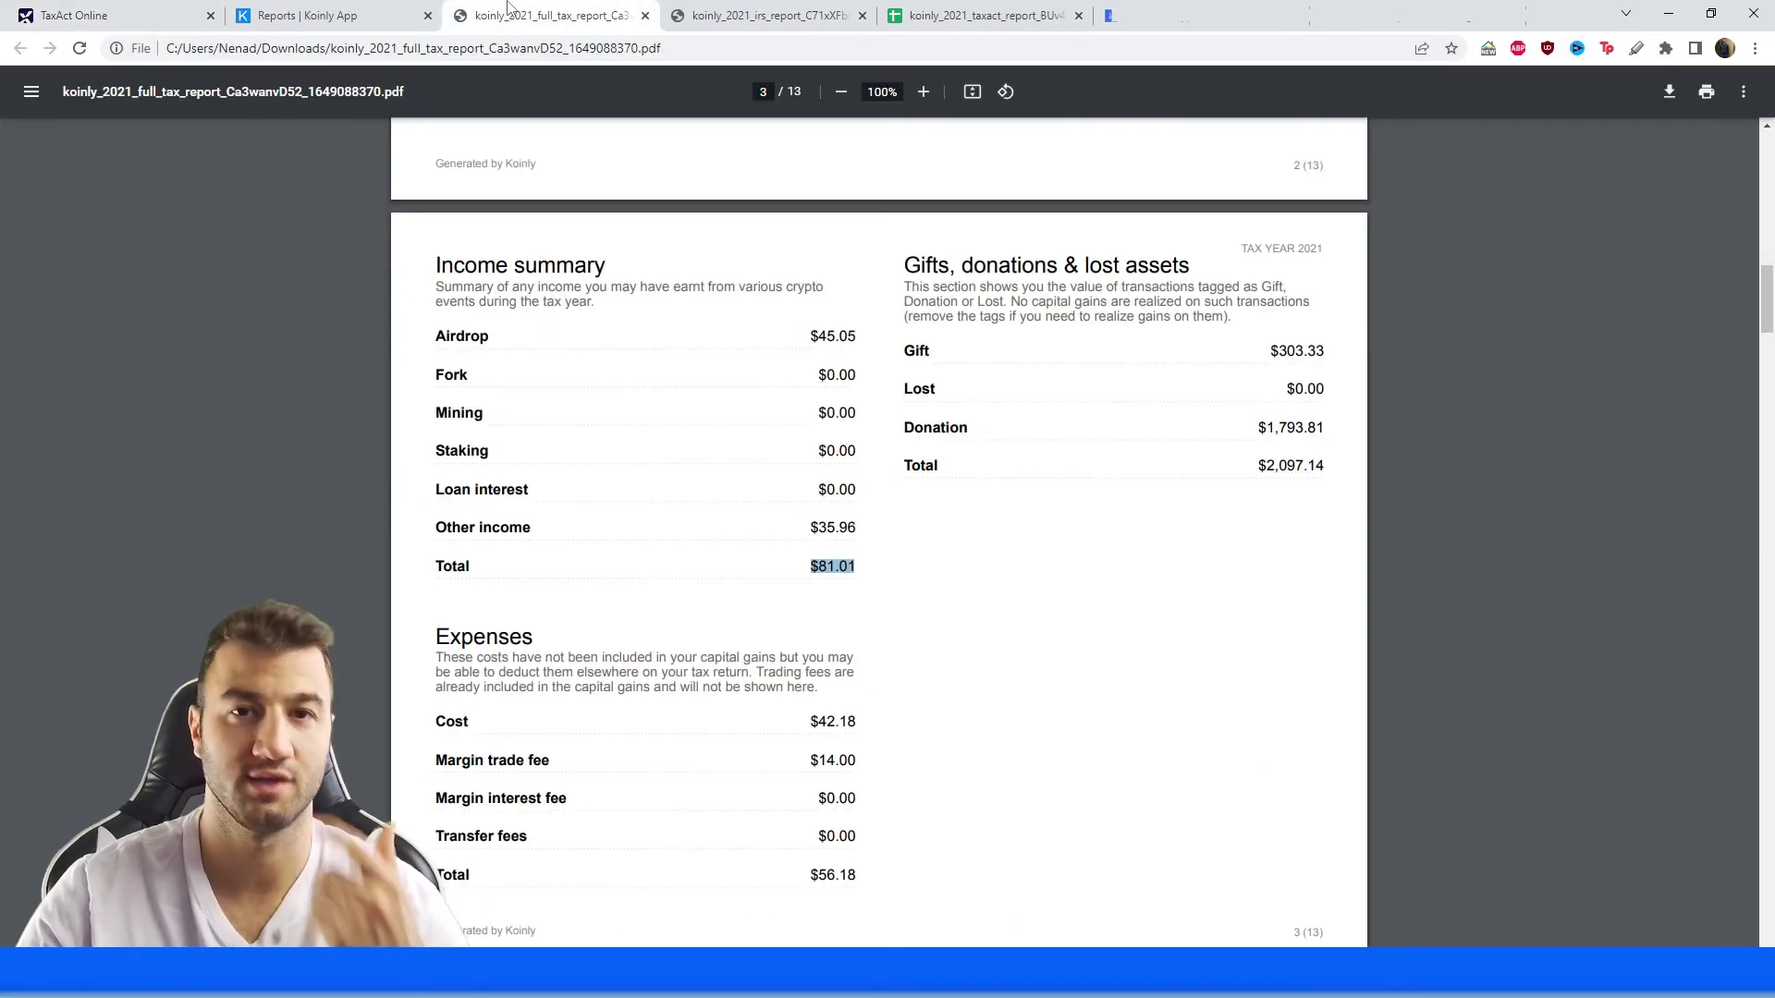
pyautogui.click(159, 11)
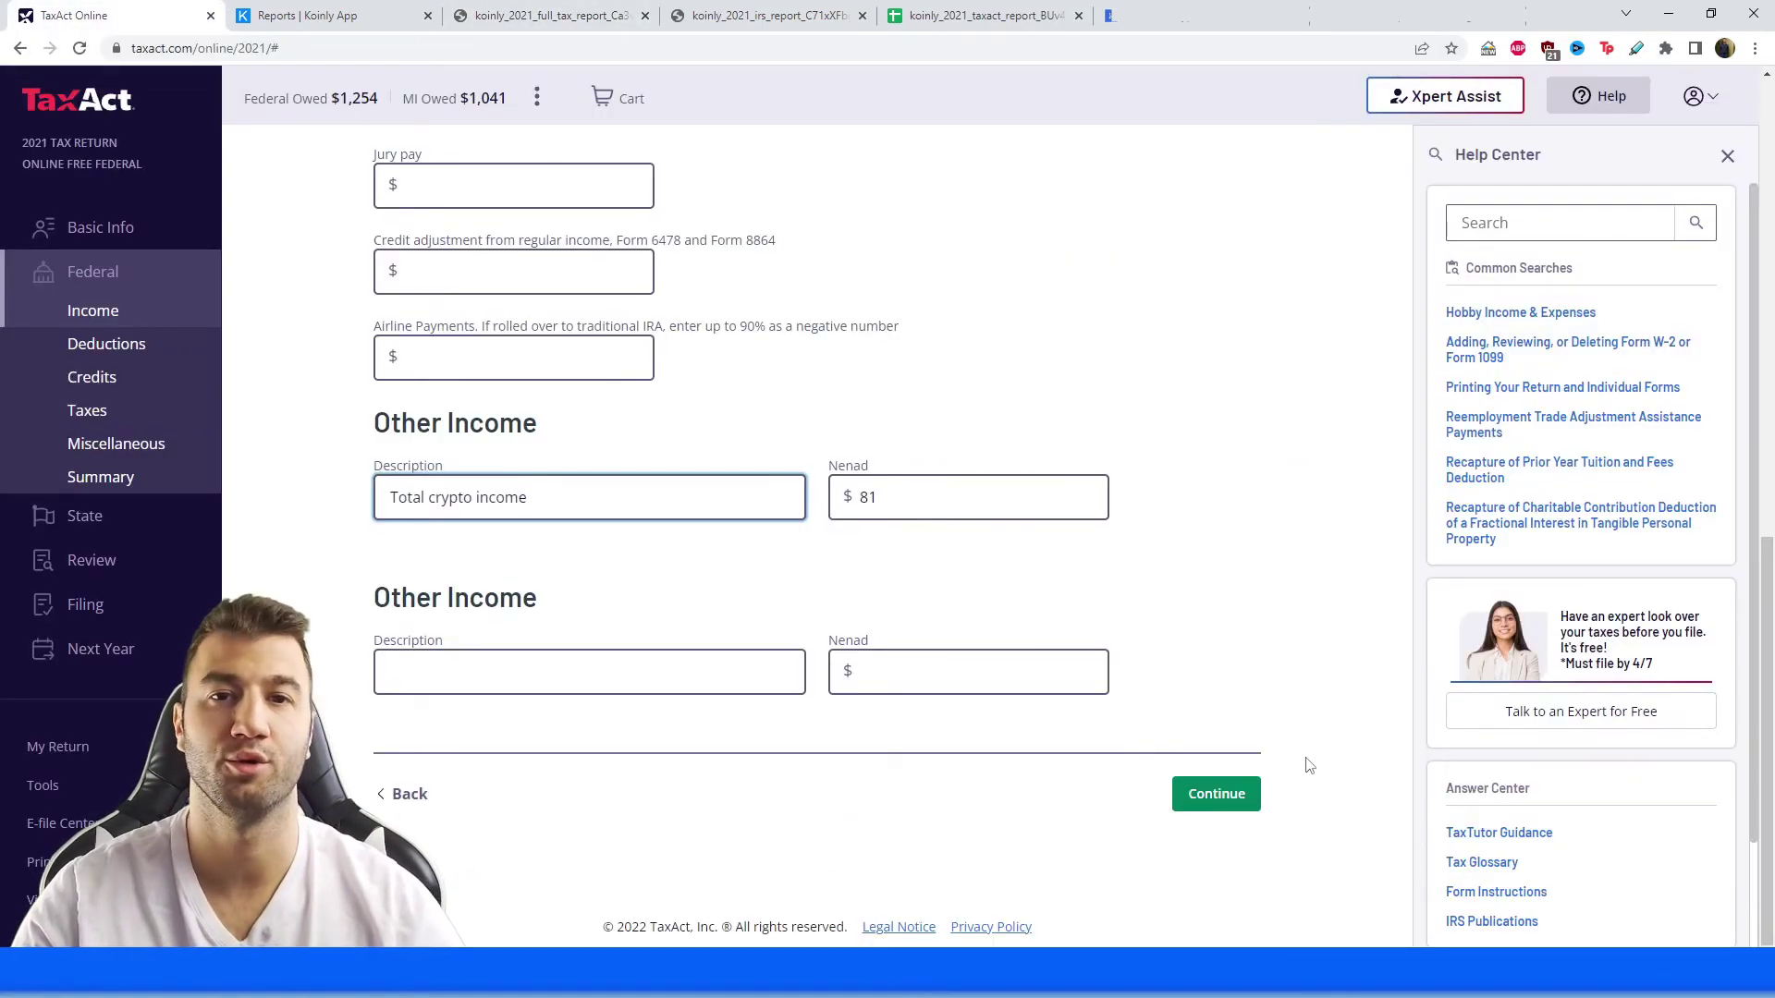
pyautogui.click(1216, 793)
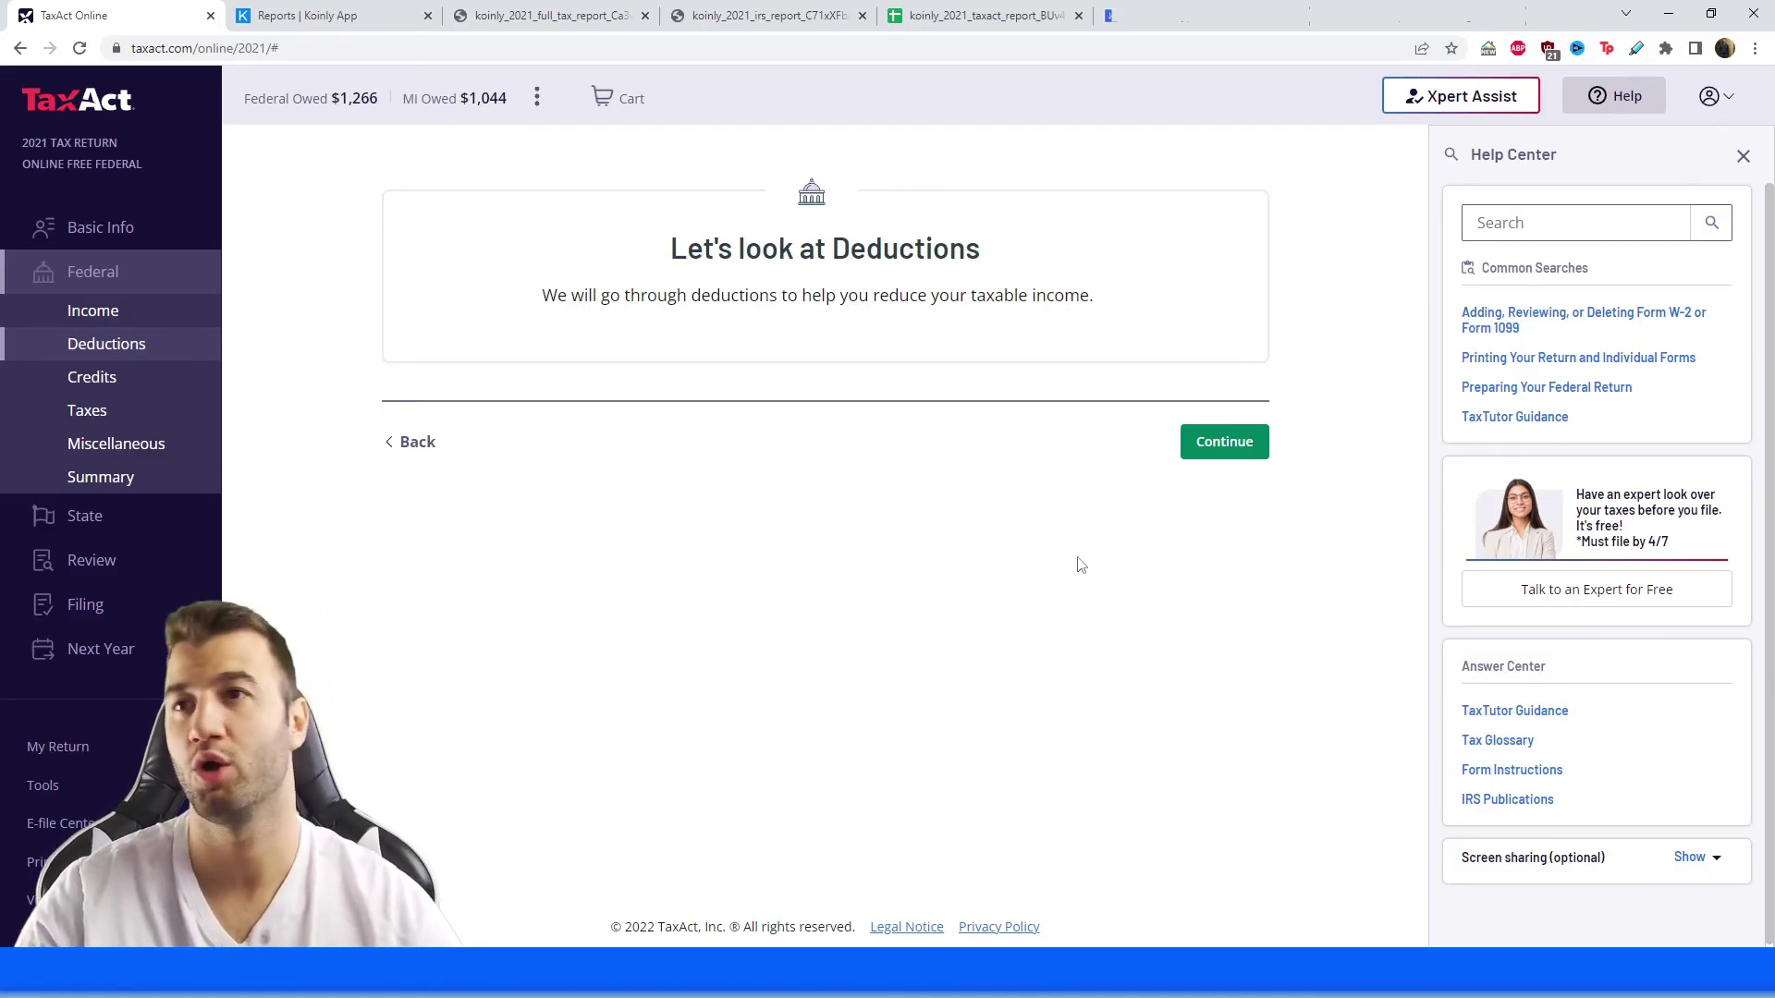
# Take the $12,550 standard deduction, pass Credits, and scroll the Deductions topics to Itemized deductions.
pyautogui.click(1223, 444)
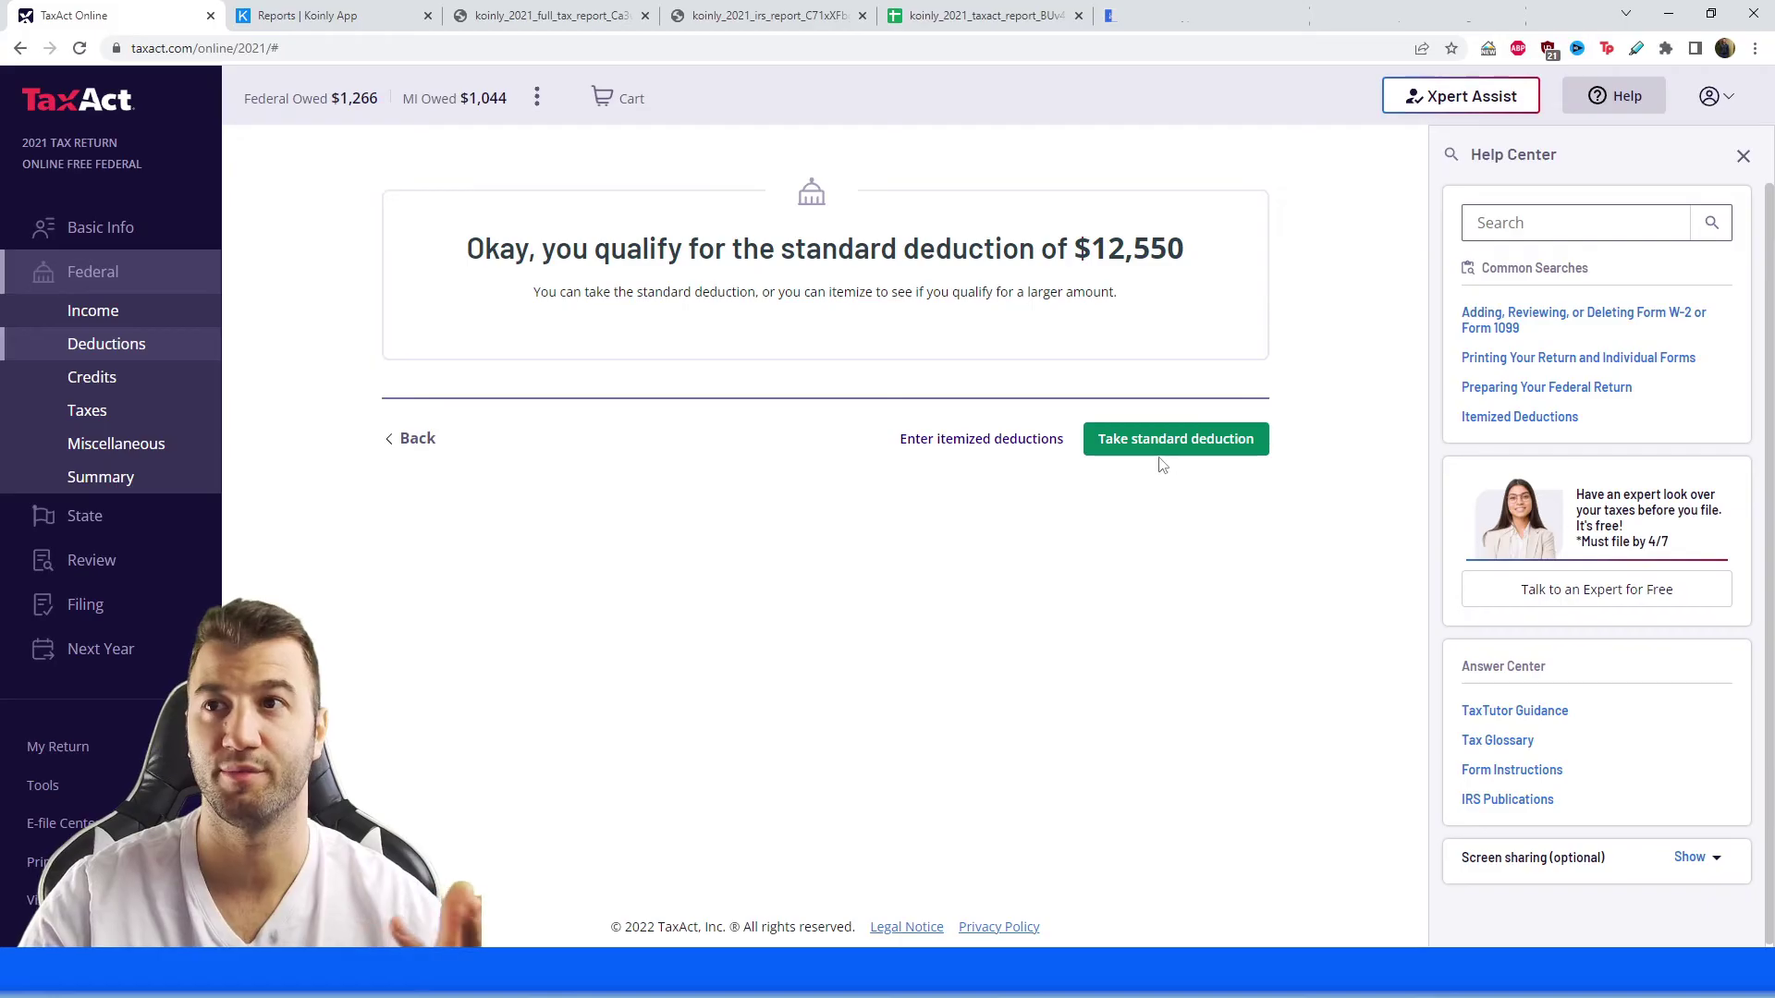
pyautogui.click(1191, 453)
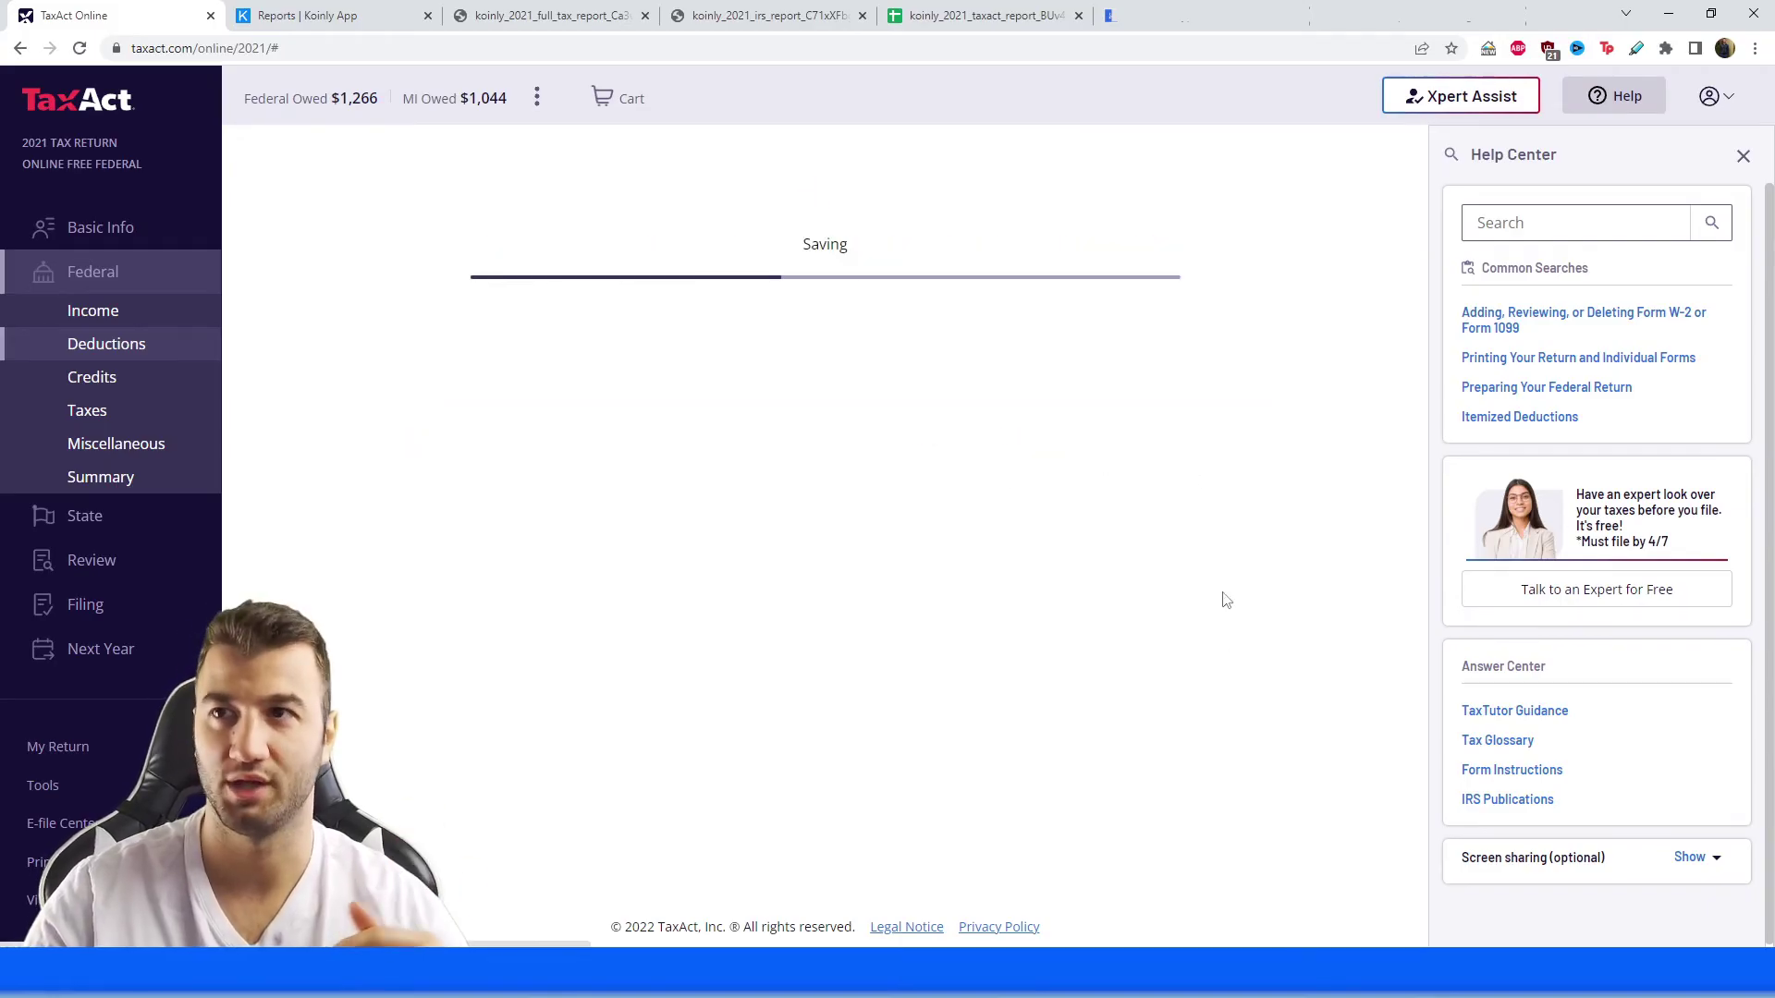
pyautogui.click(1209, 447)
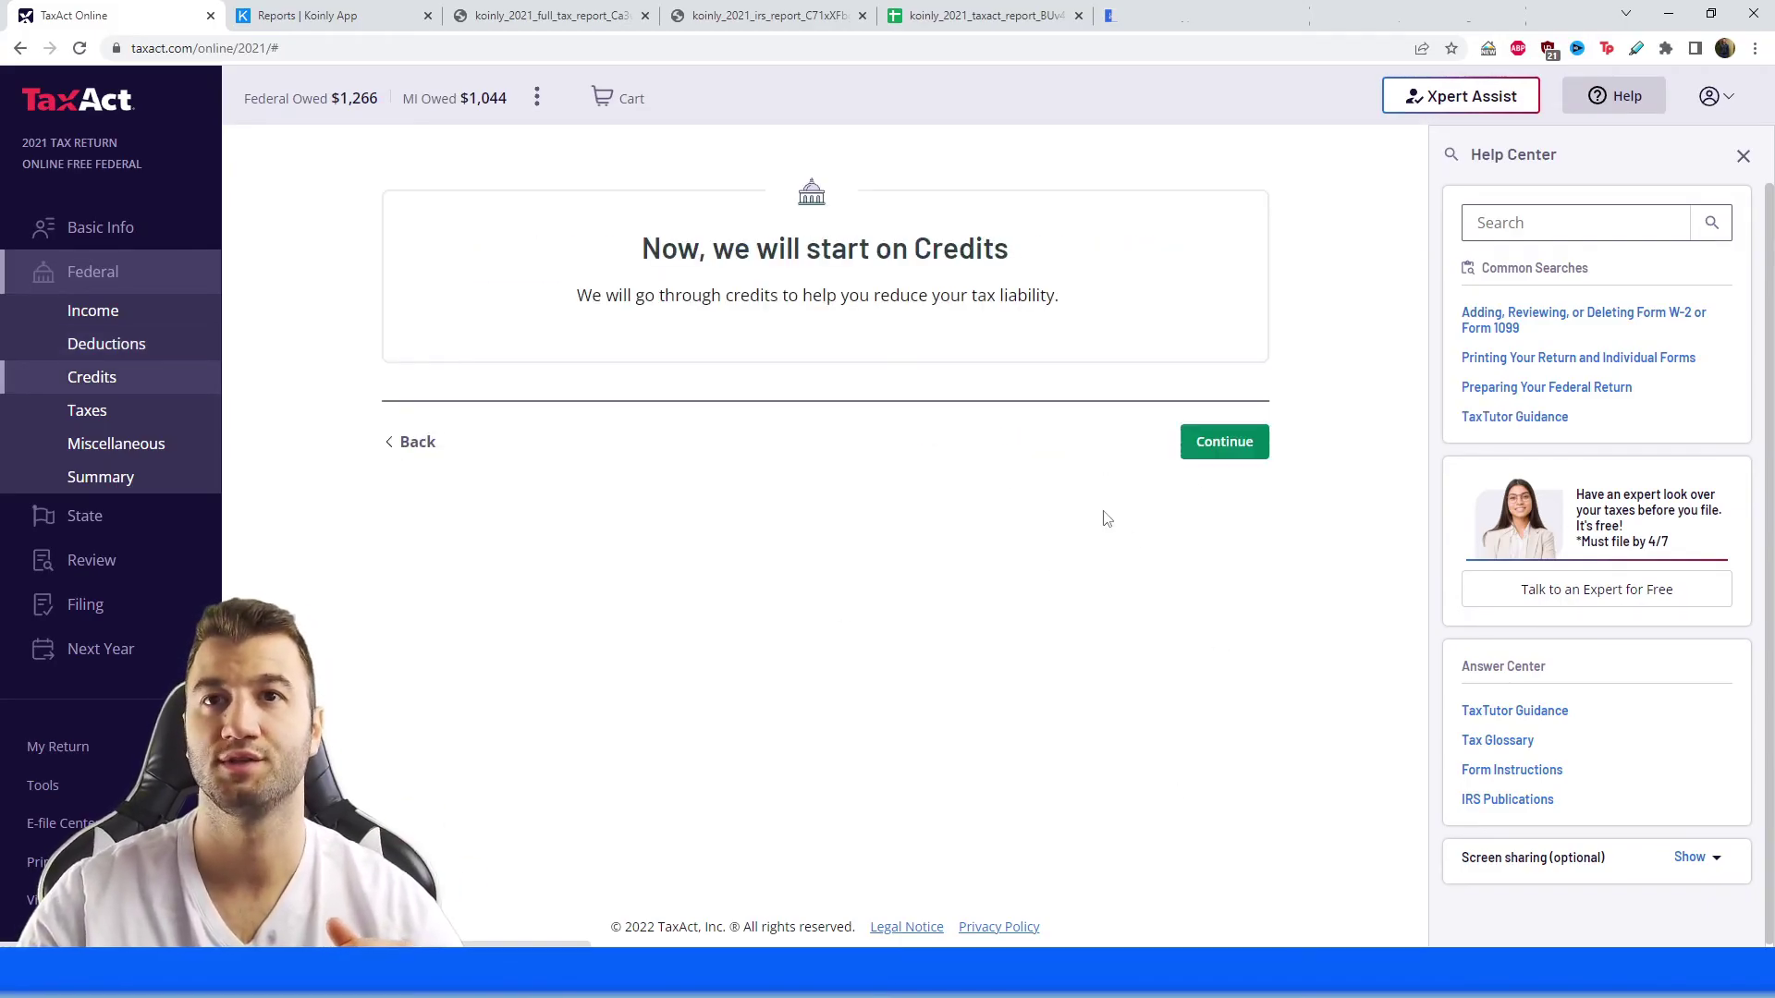
pyautogui.click(1202, 455)
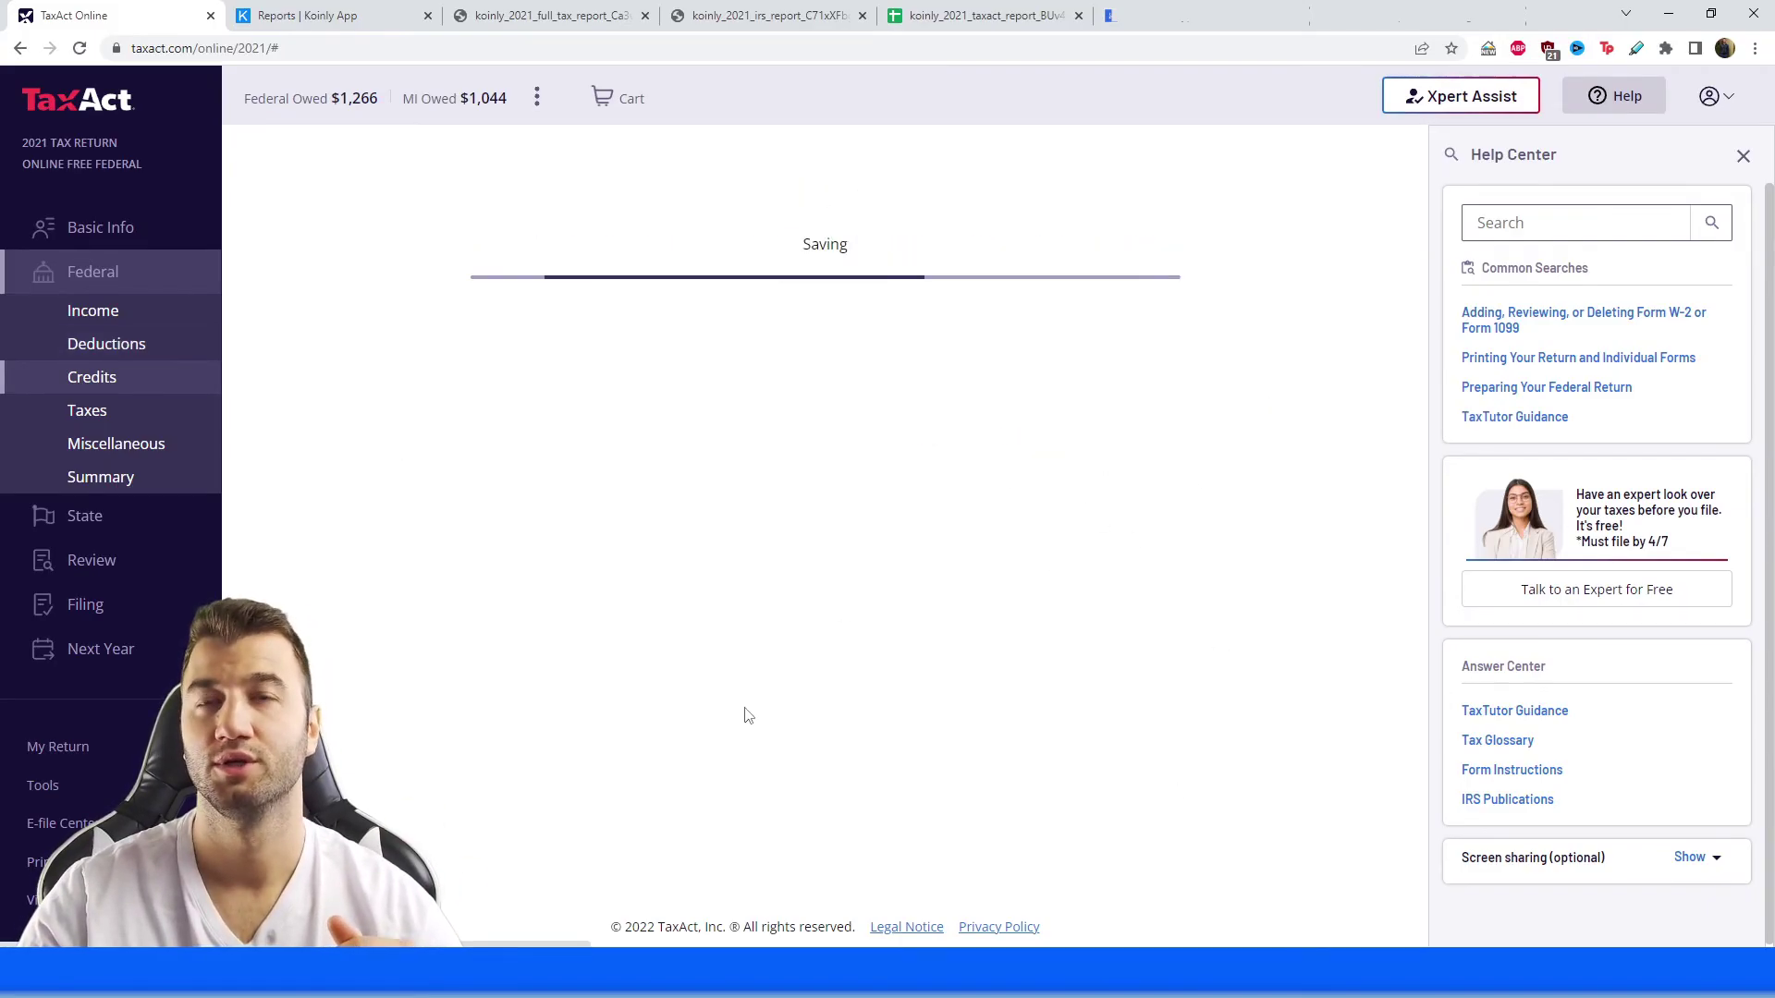
pyautogui.click(106, 344)
pyautogui.scroll(-2, 788, 689)
pyautogui.scroll(-5, 788, 689)
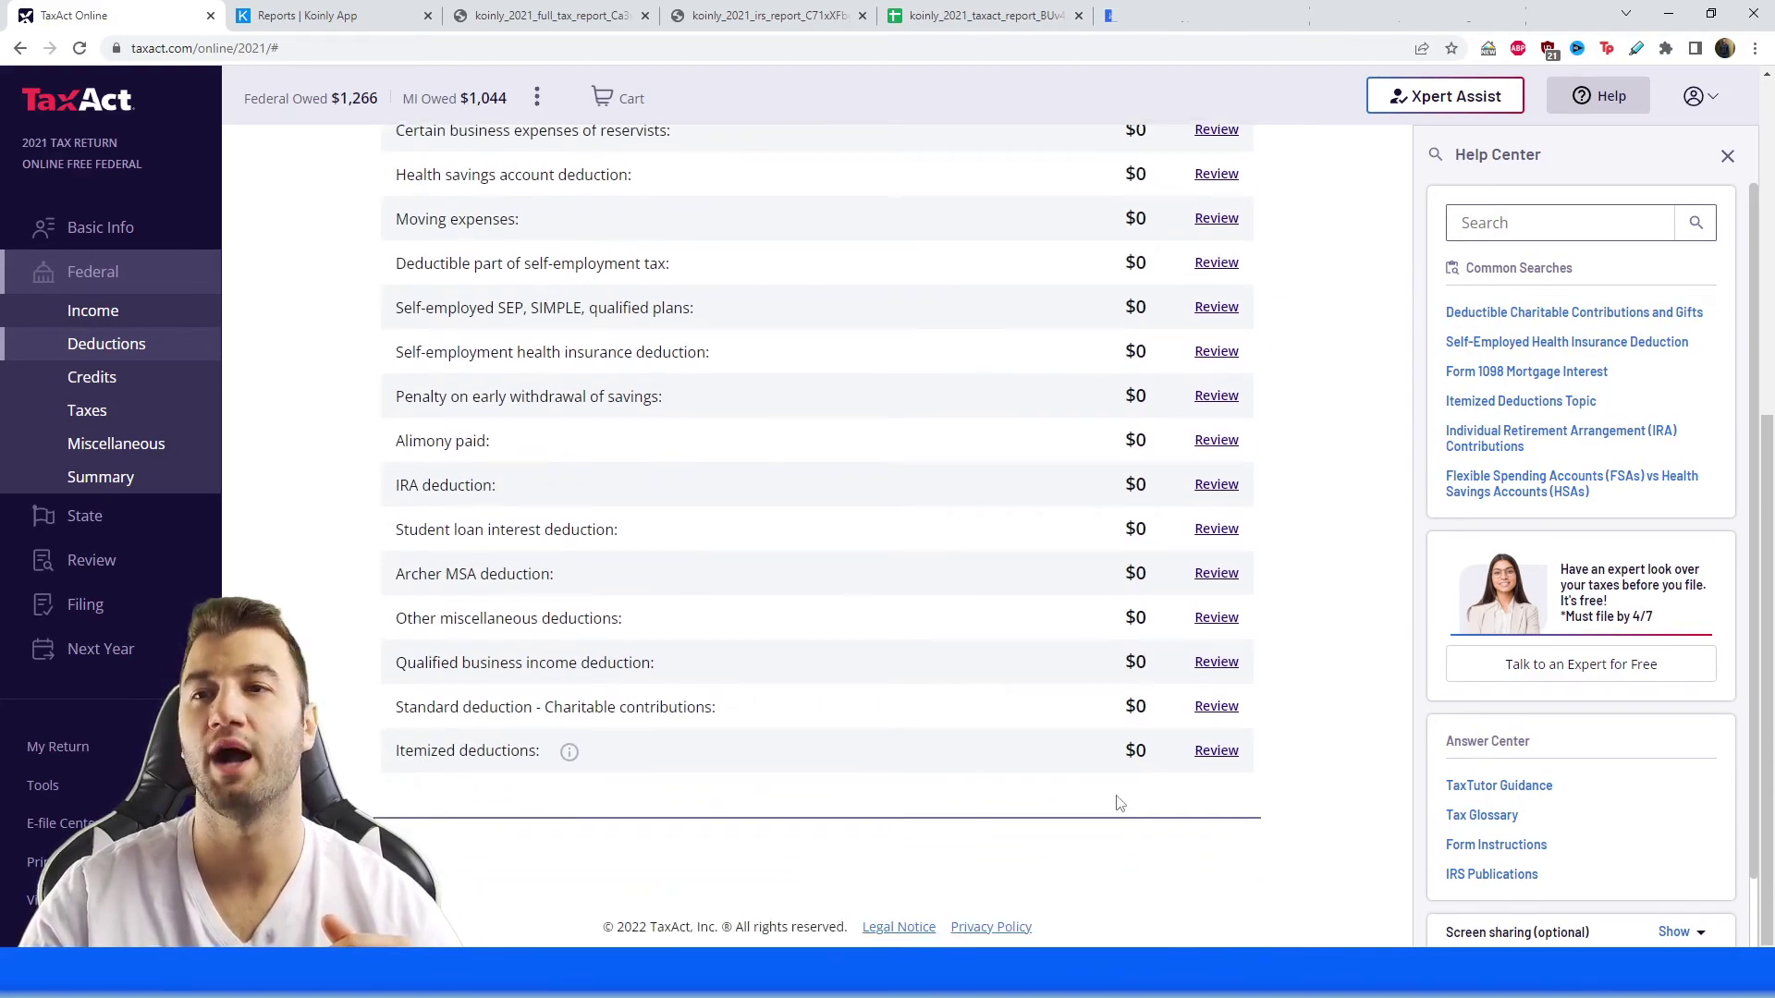
# Review Itemized deductions and open the Investment interest expense page.
pyautogui.click(1228, 754)
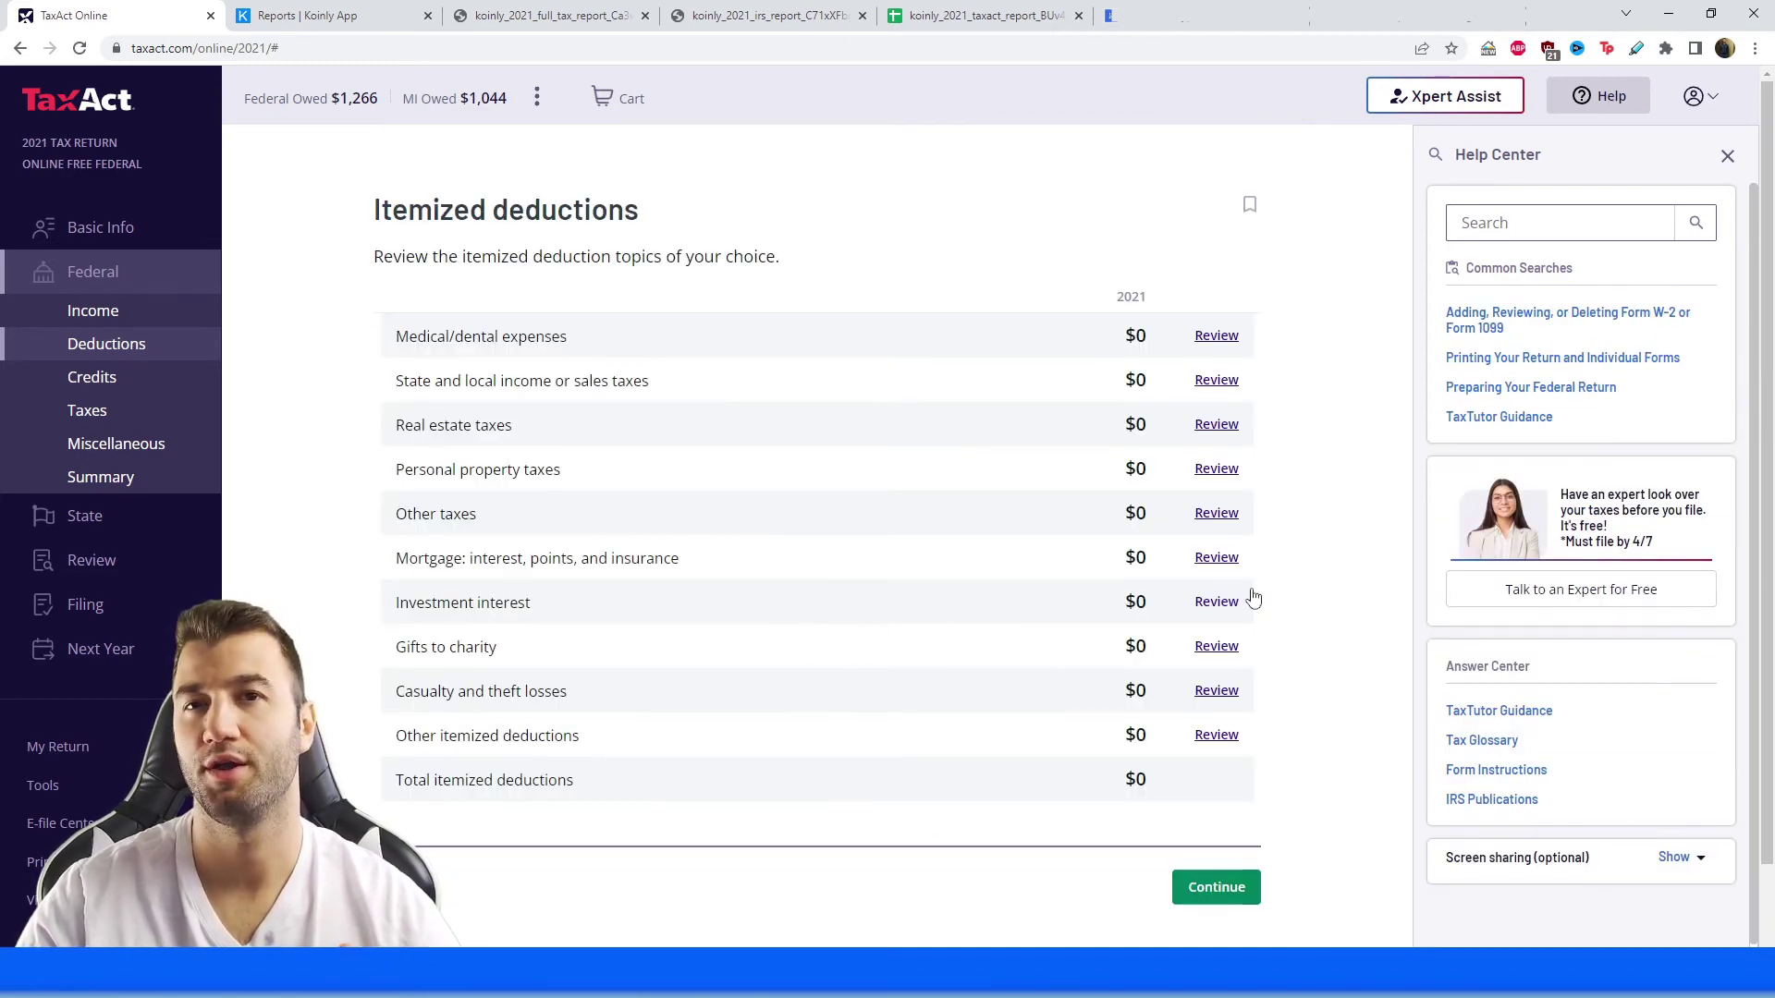
pyautogui.click(1215, 604)
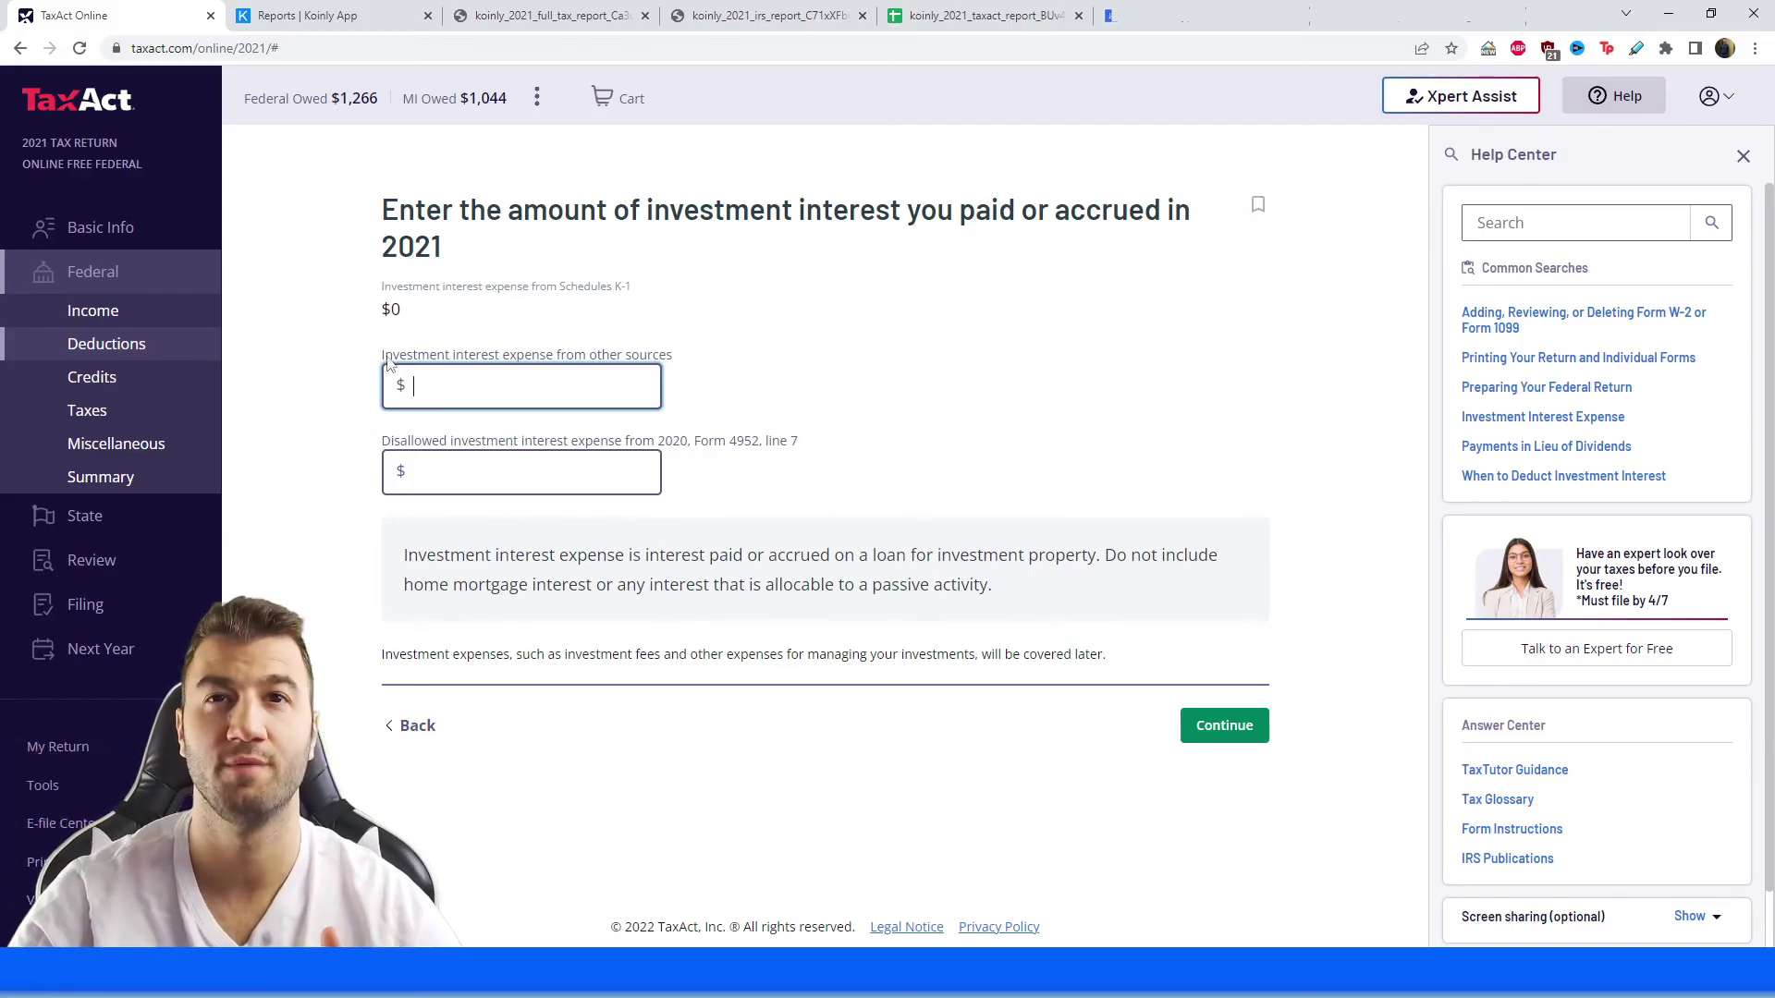
pyautogui.moveTo(386, 362); pyautogui.dragTo(670, 363)
pyautogui.click(586, 385)
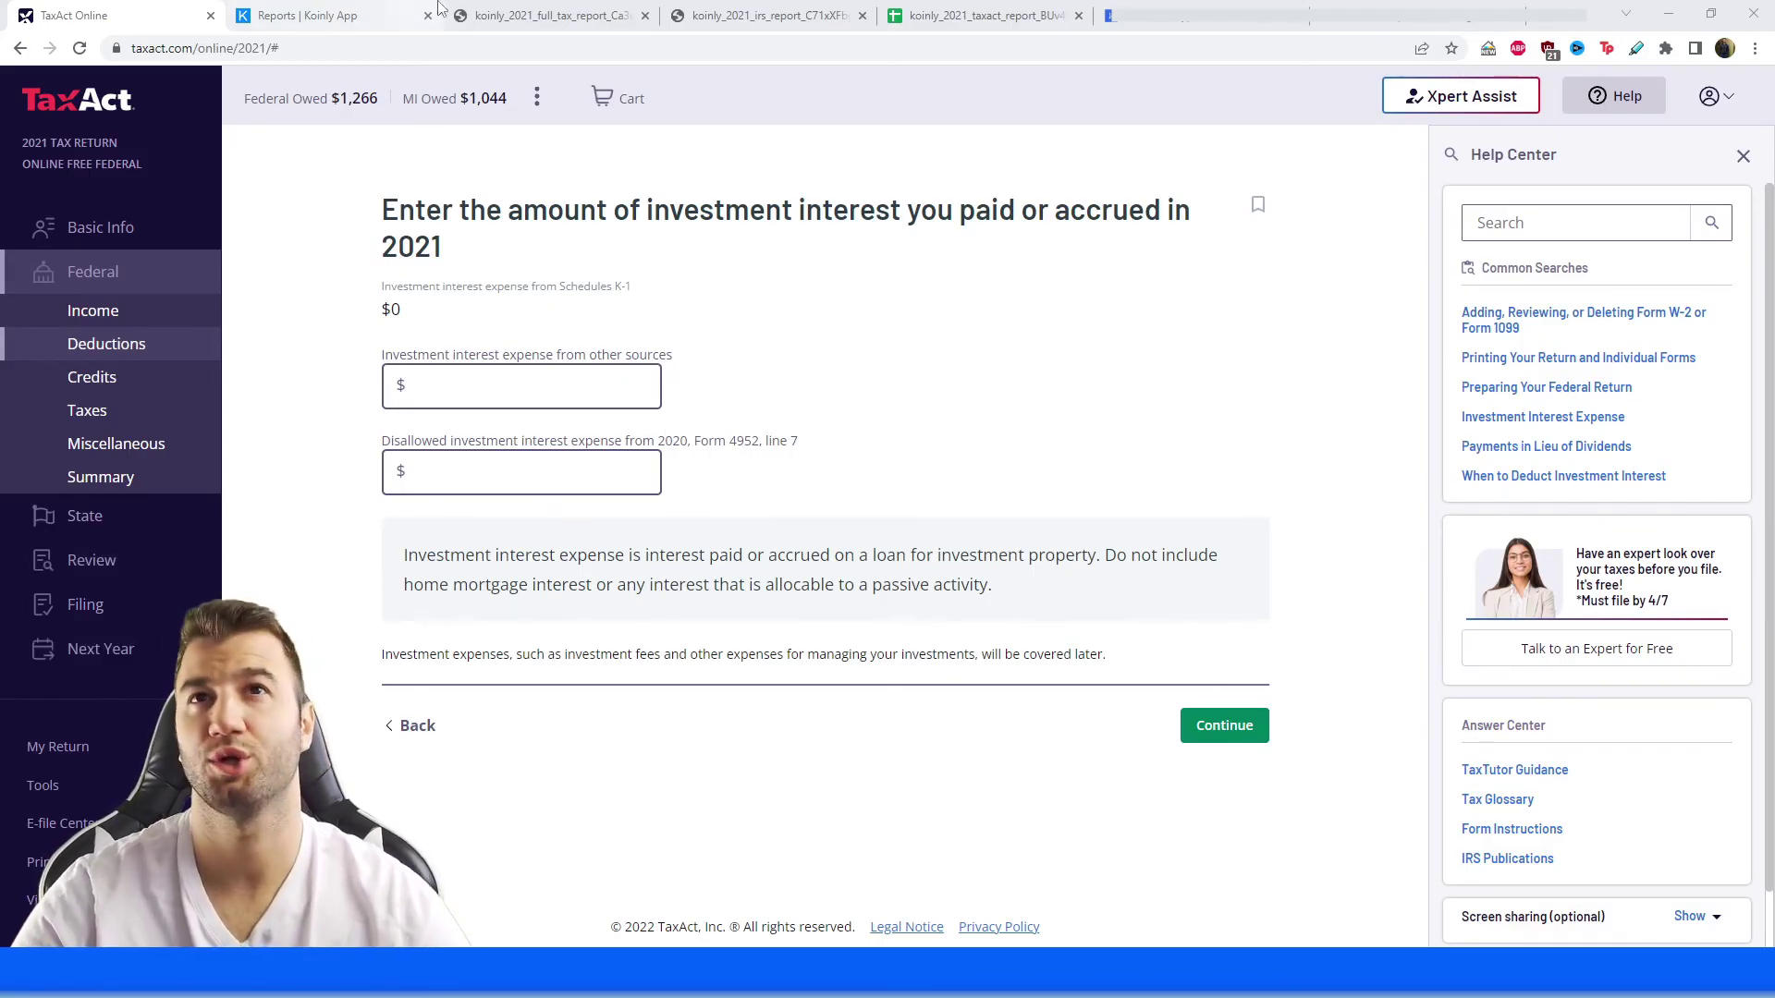
# Copy the $56.18 expenses total from the Koinly PDF report and return to TaxAct.
pyautogui.click(546, 16)
pyautogui.scroll(1, 1032, 692)
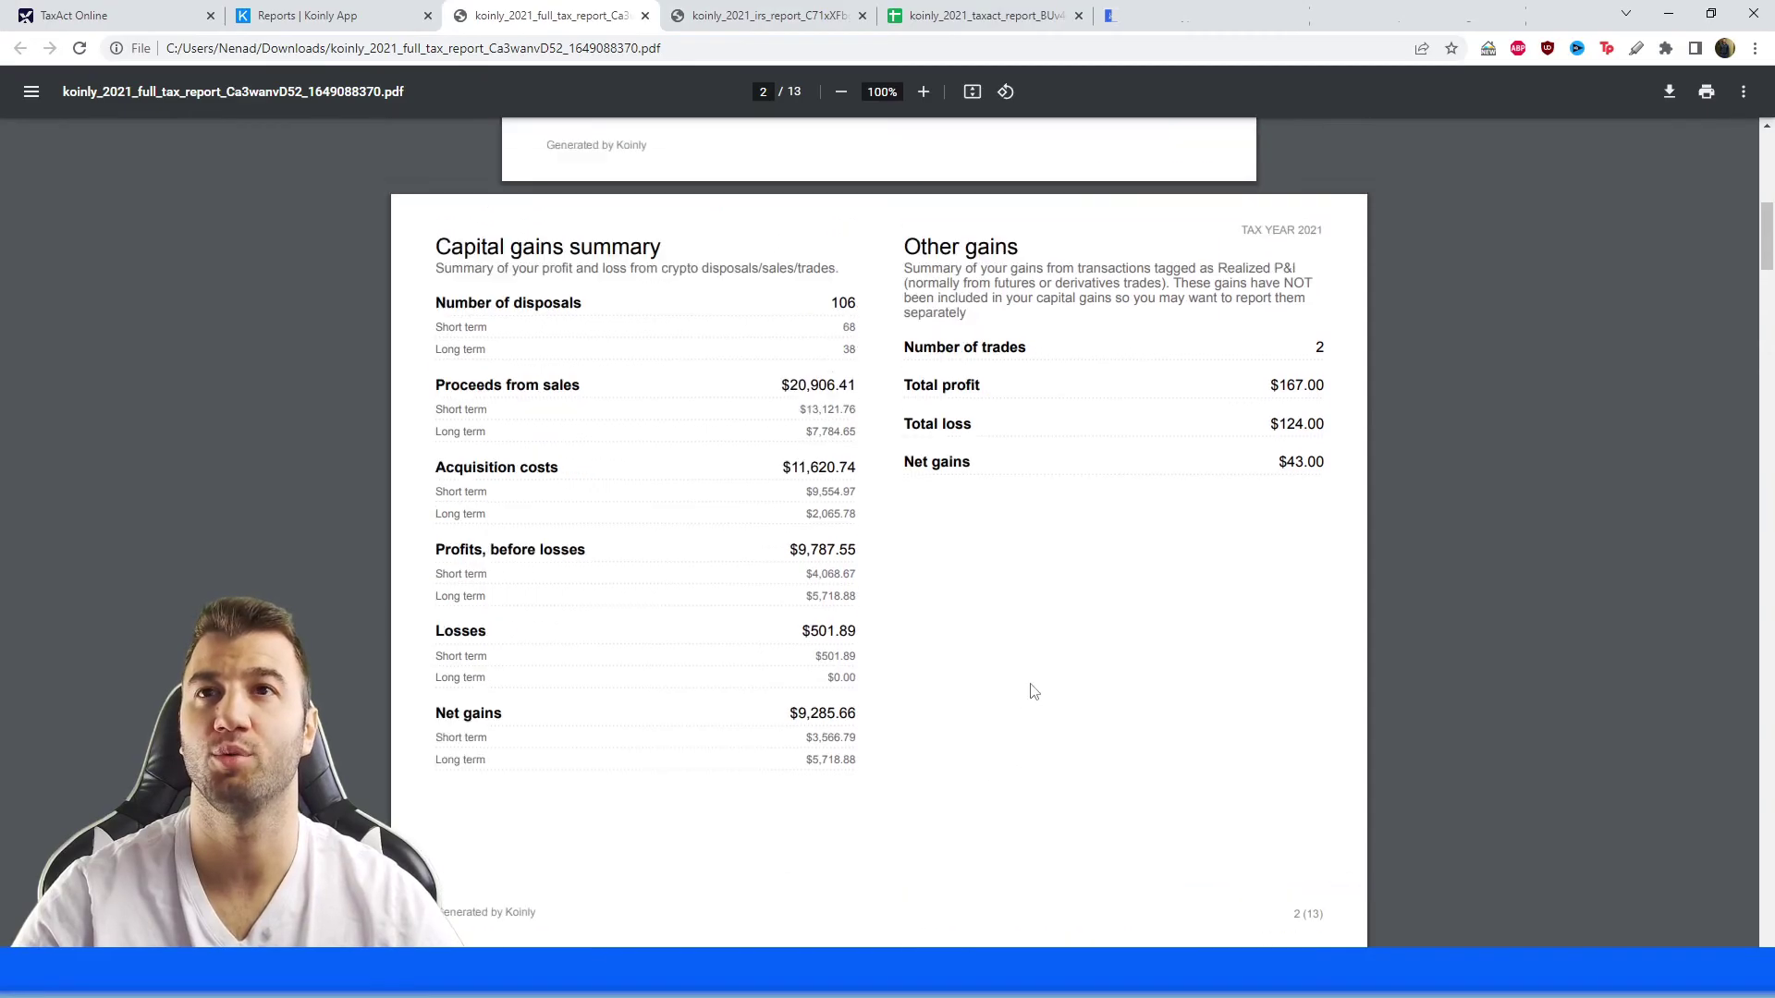
pyautogui.scroll(-7, 860, 340)
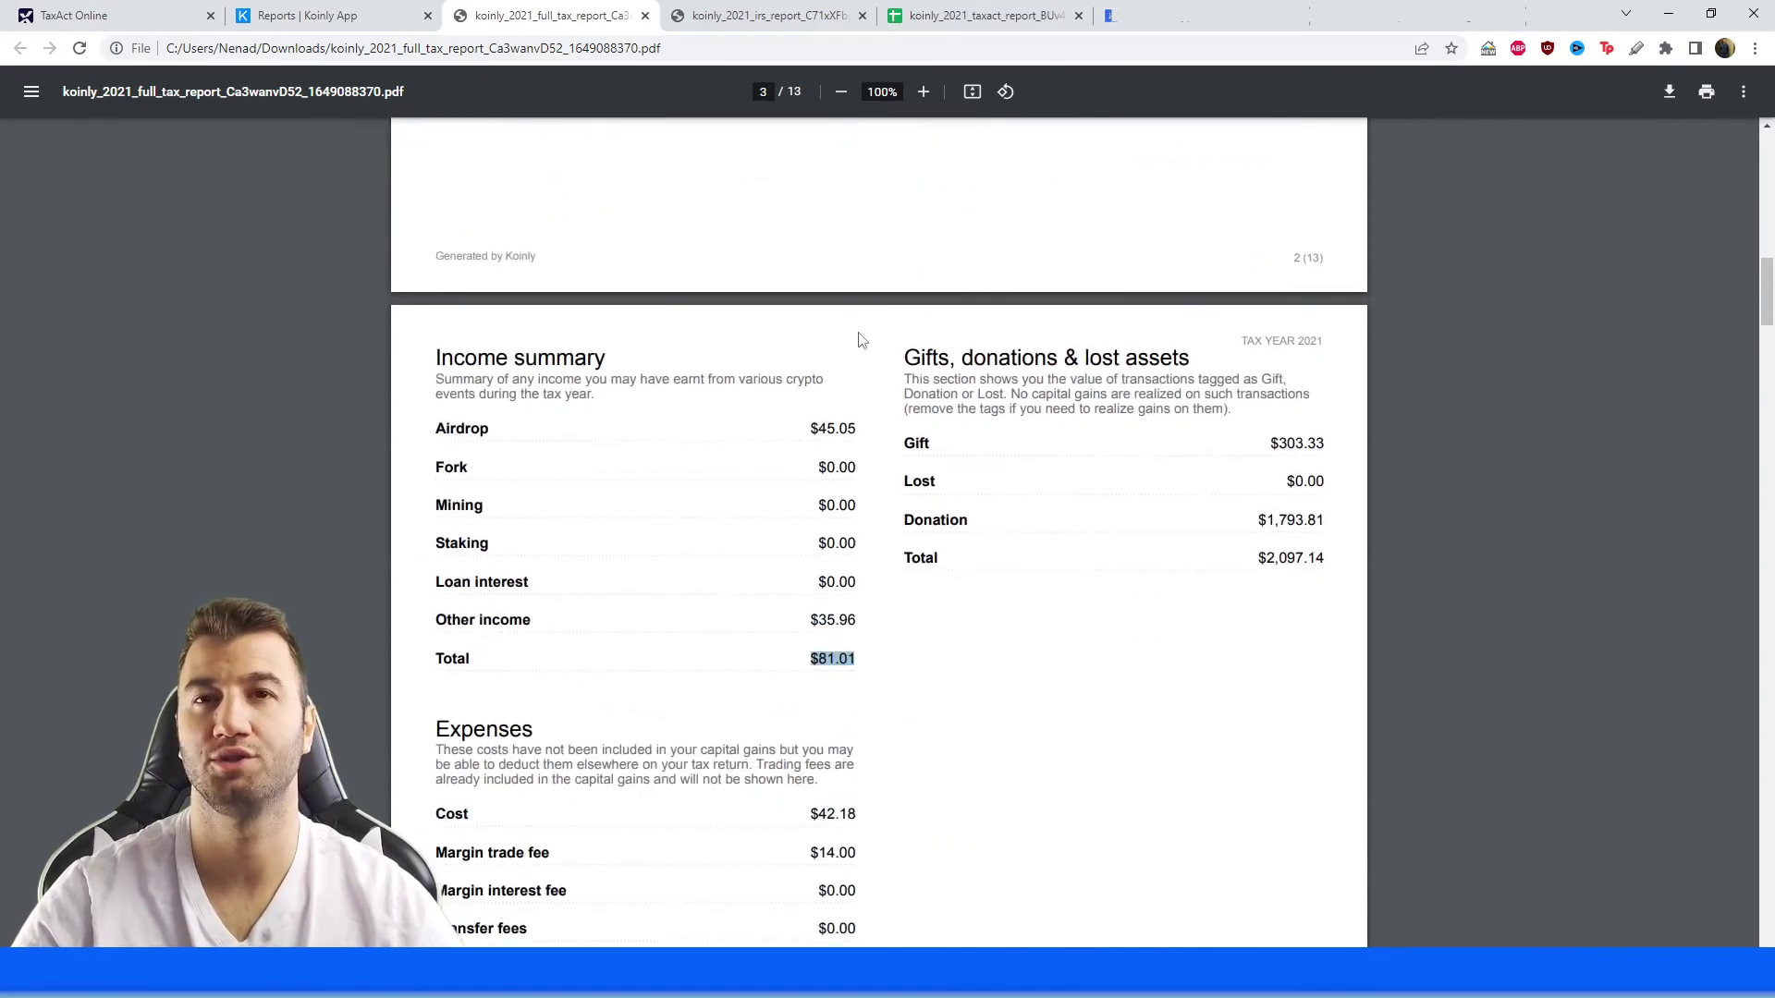
pyautogui.scroll(-4, 860, 340)
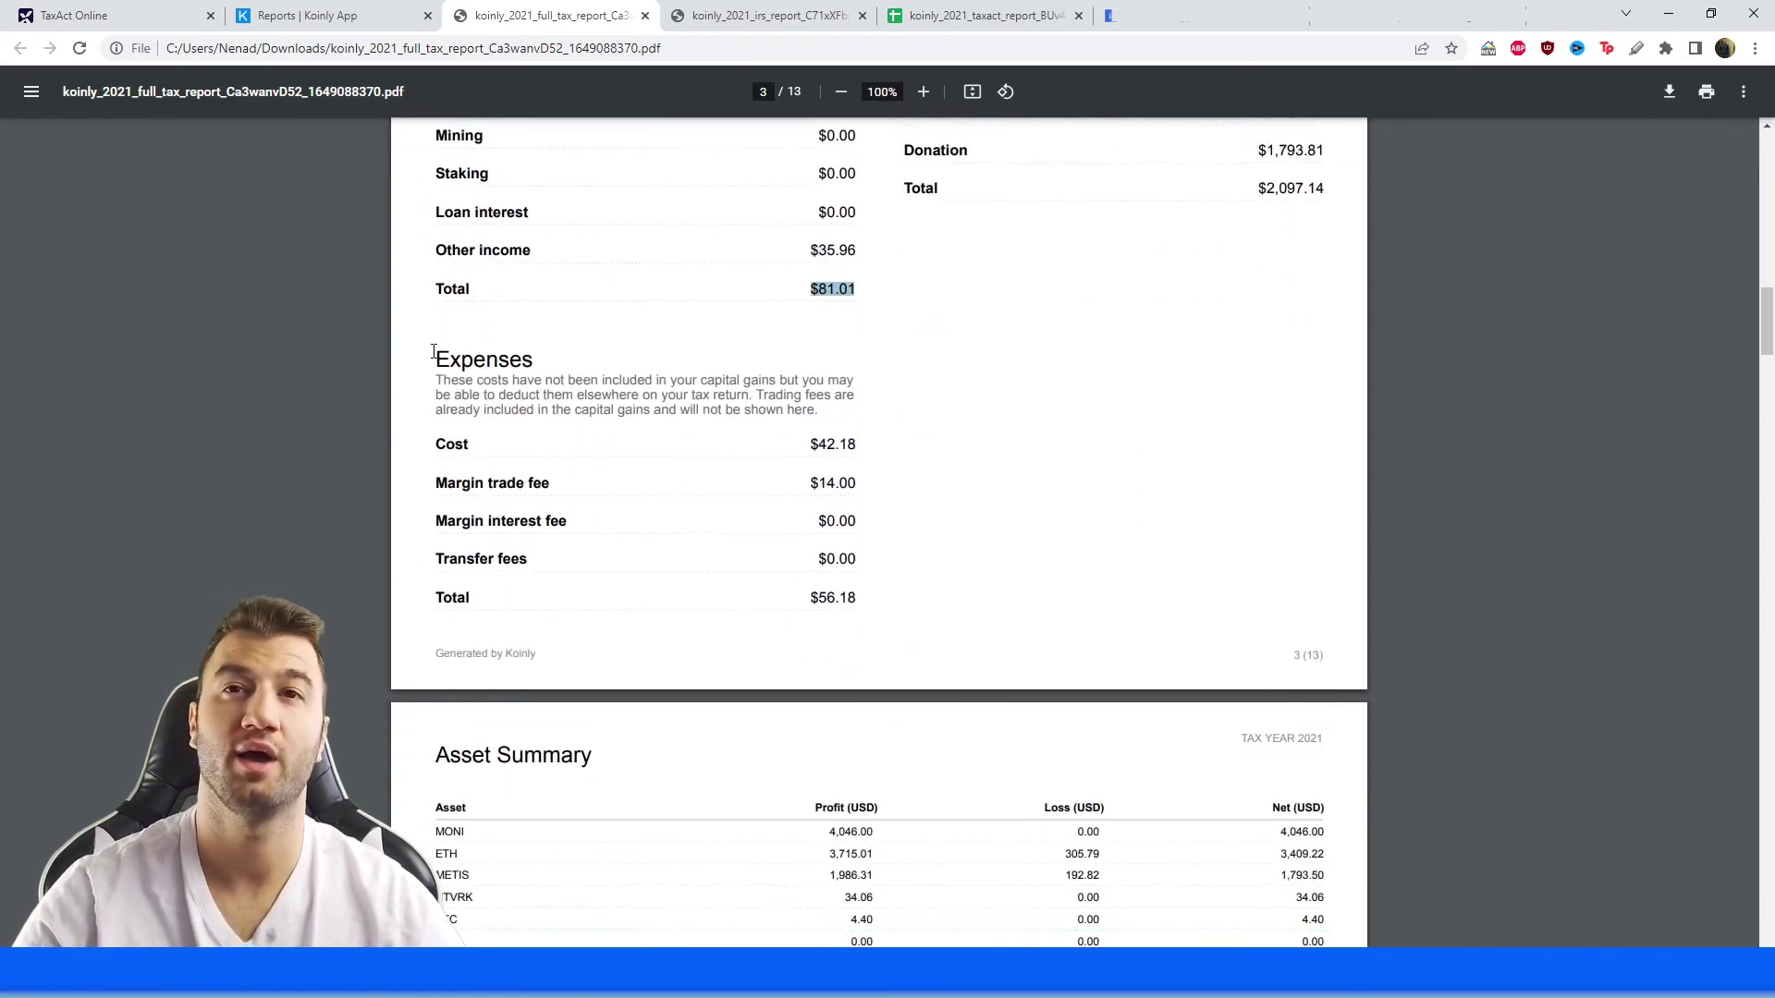
pyautogui.moveTo(433, 377); pyautogui.dragTo(571, 380)
pyautogui.click(571, 380)
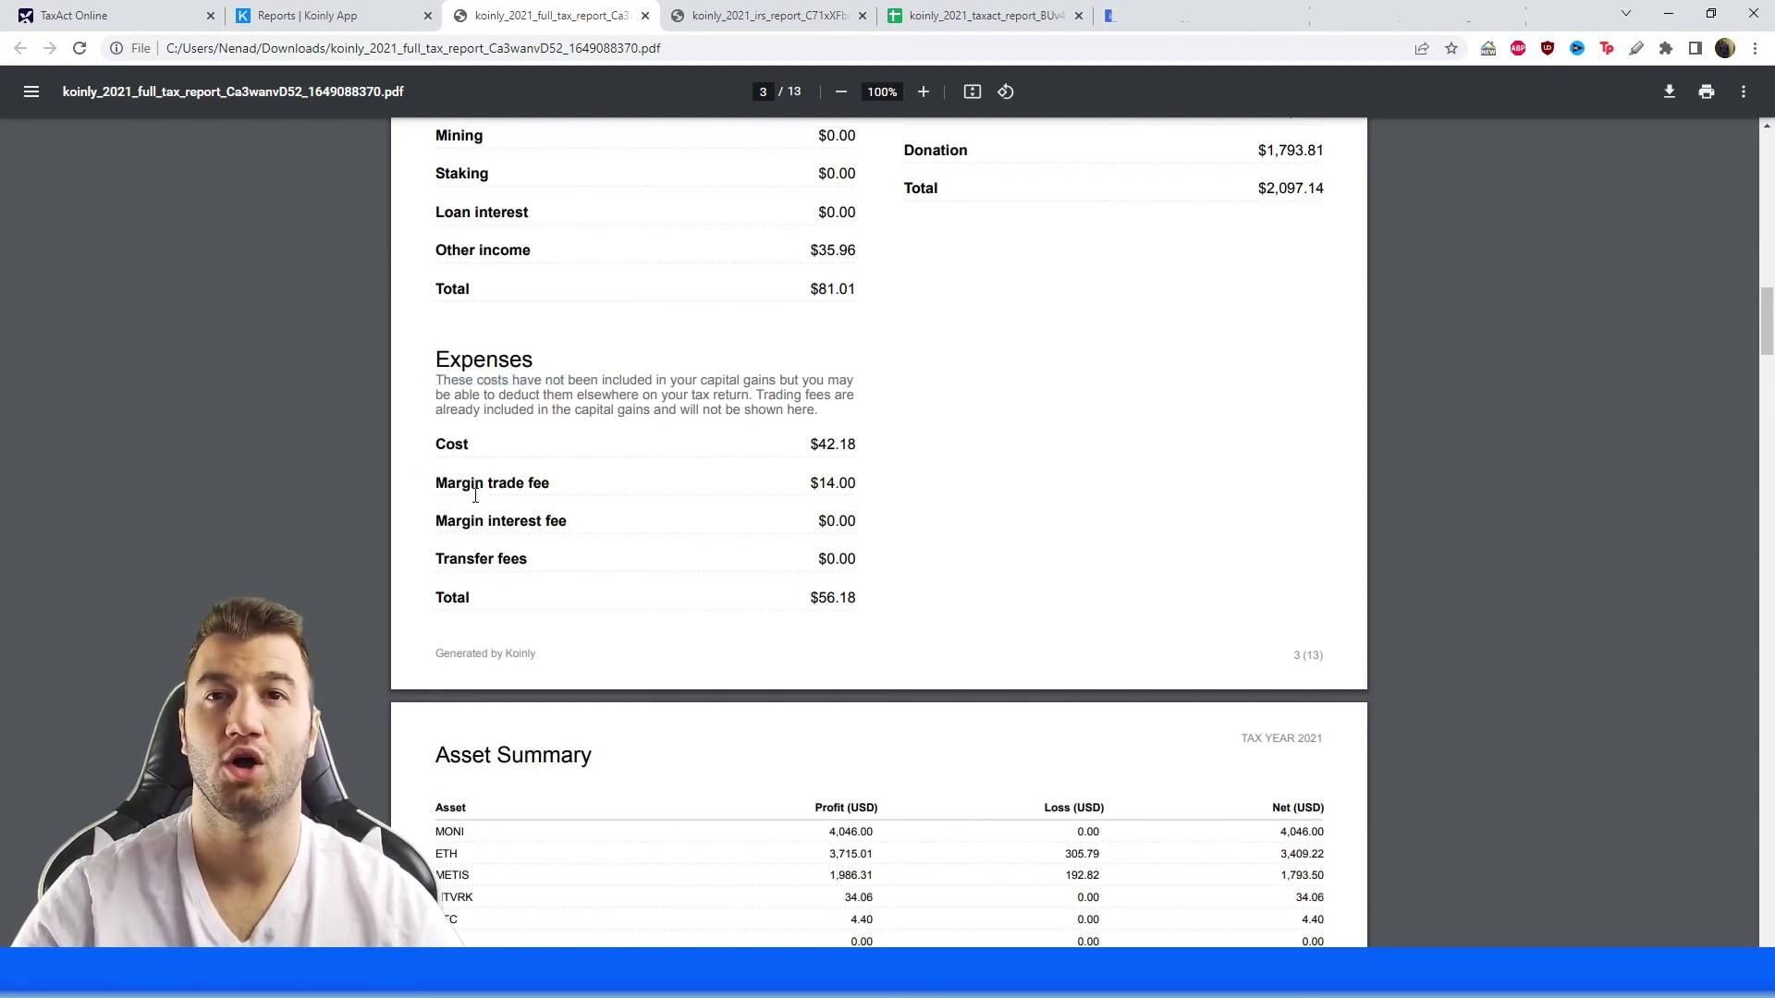
pyautogui.doubleClick(827, 596)
pyautogui.hotkey('ctrl', 'c')
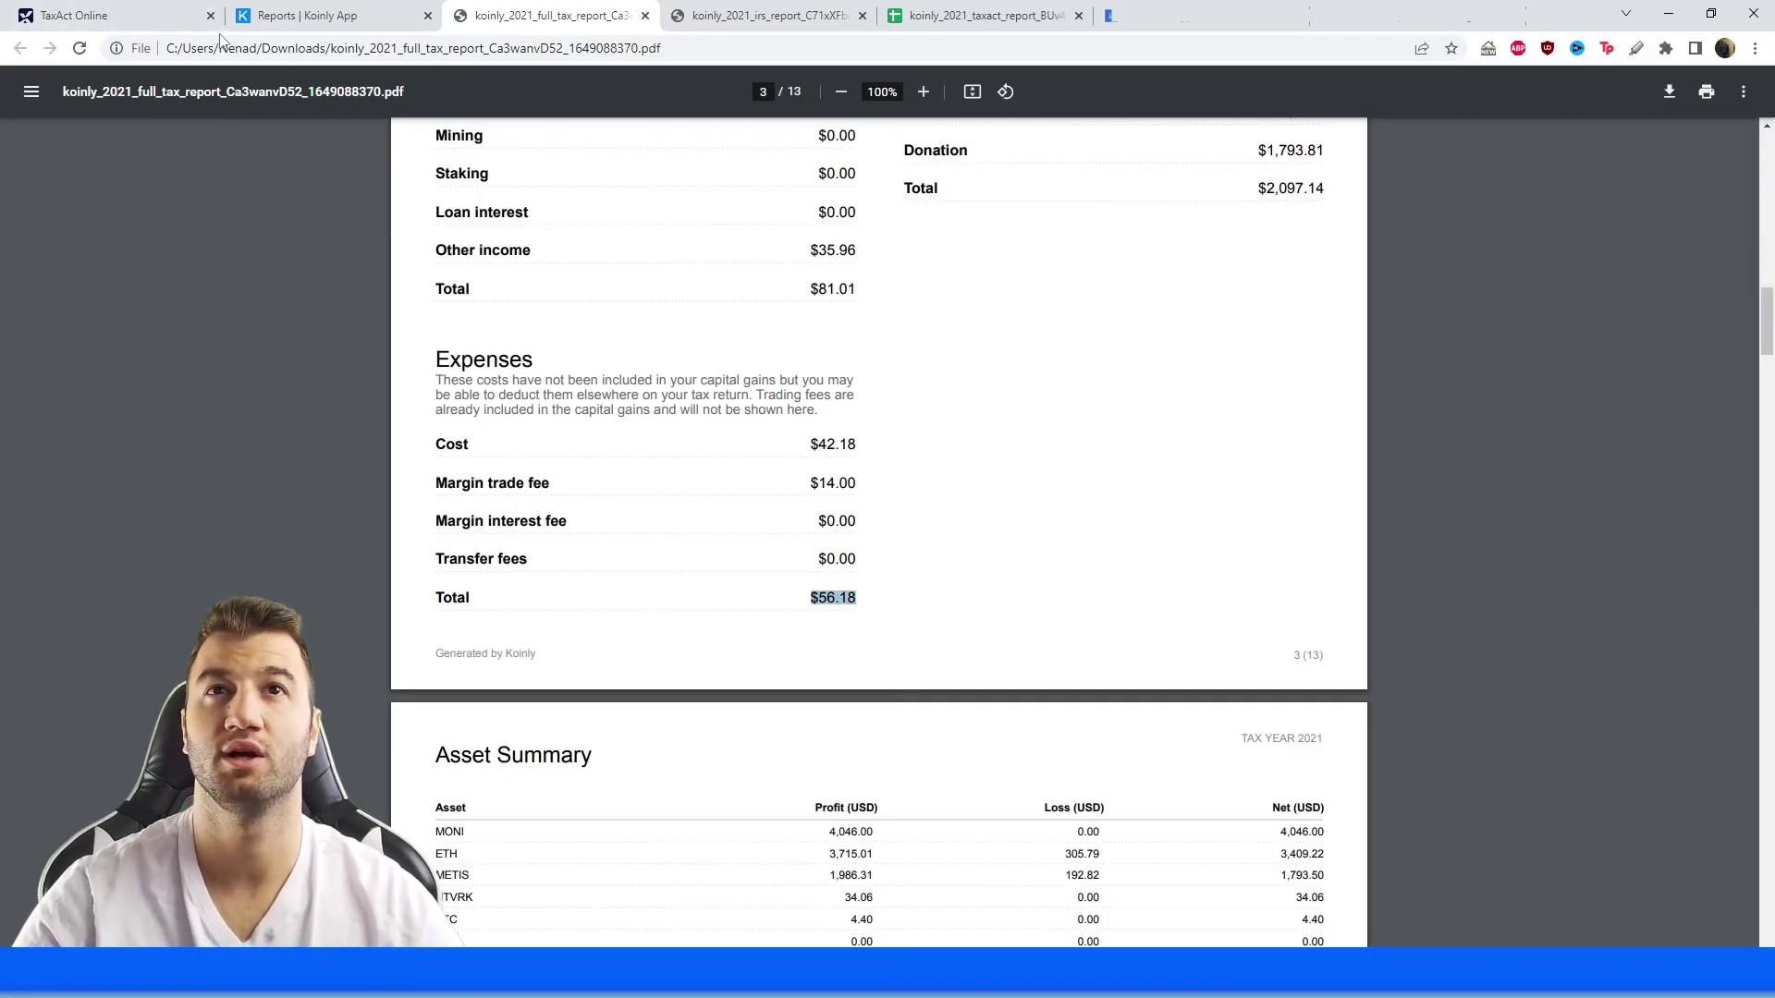
pyautogui.click(138, 15)
# Paste 56.18 as investment interest expense from other sources and continue.
pyautogui.click(568, 384)
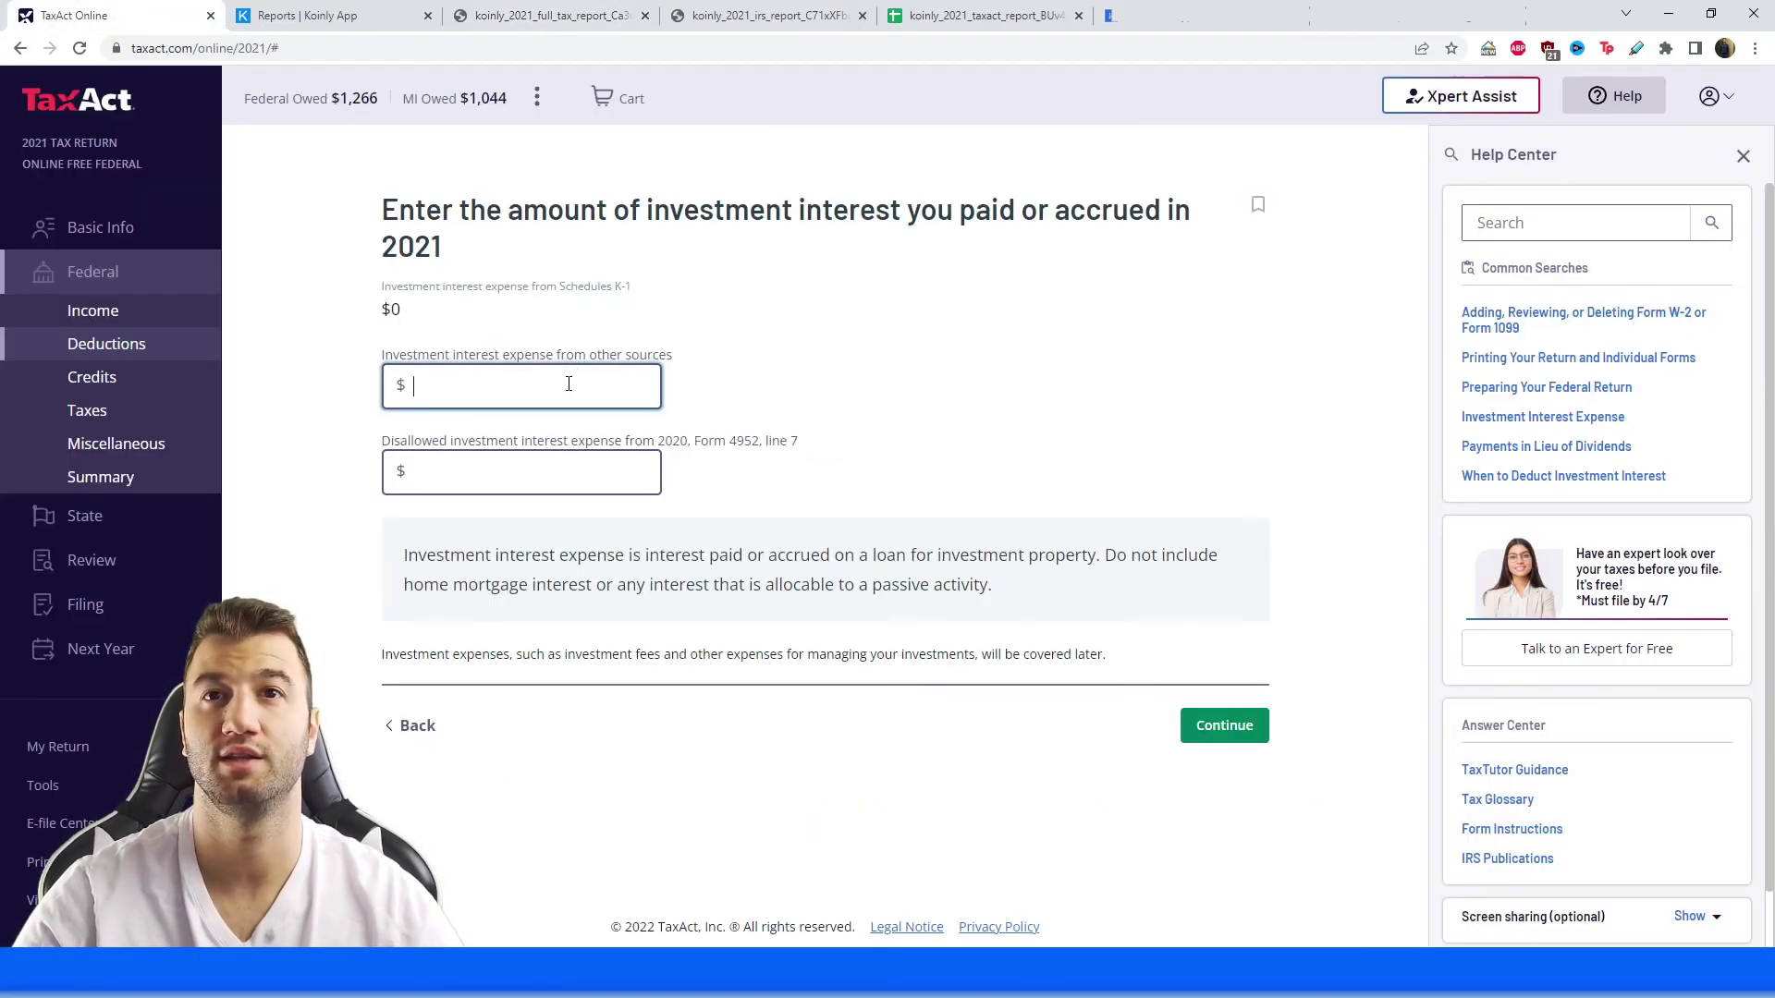
pyautogui.hotkey('ctrl', 'v')
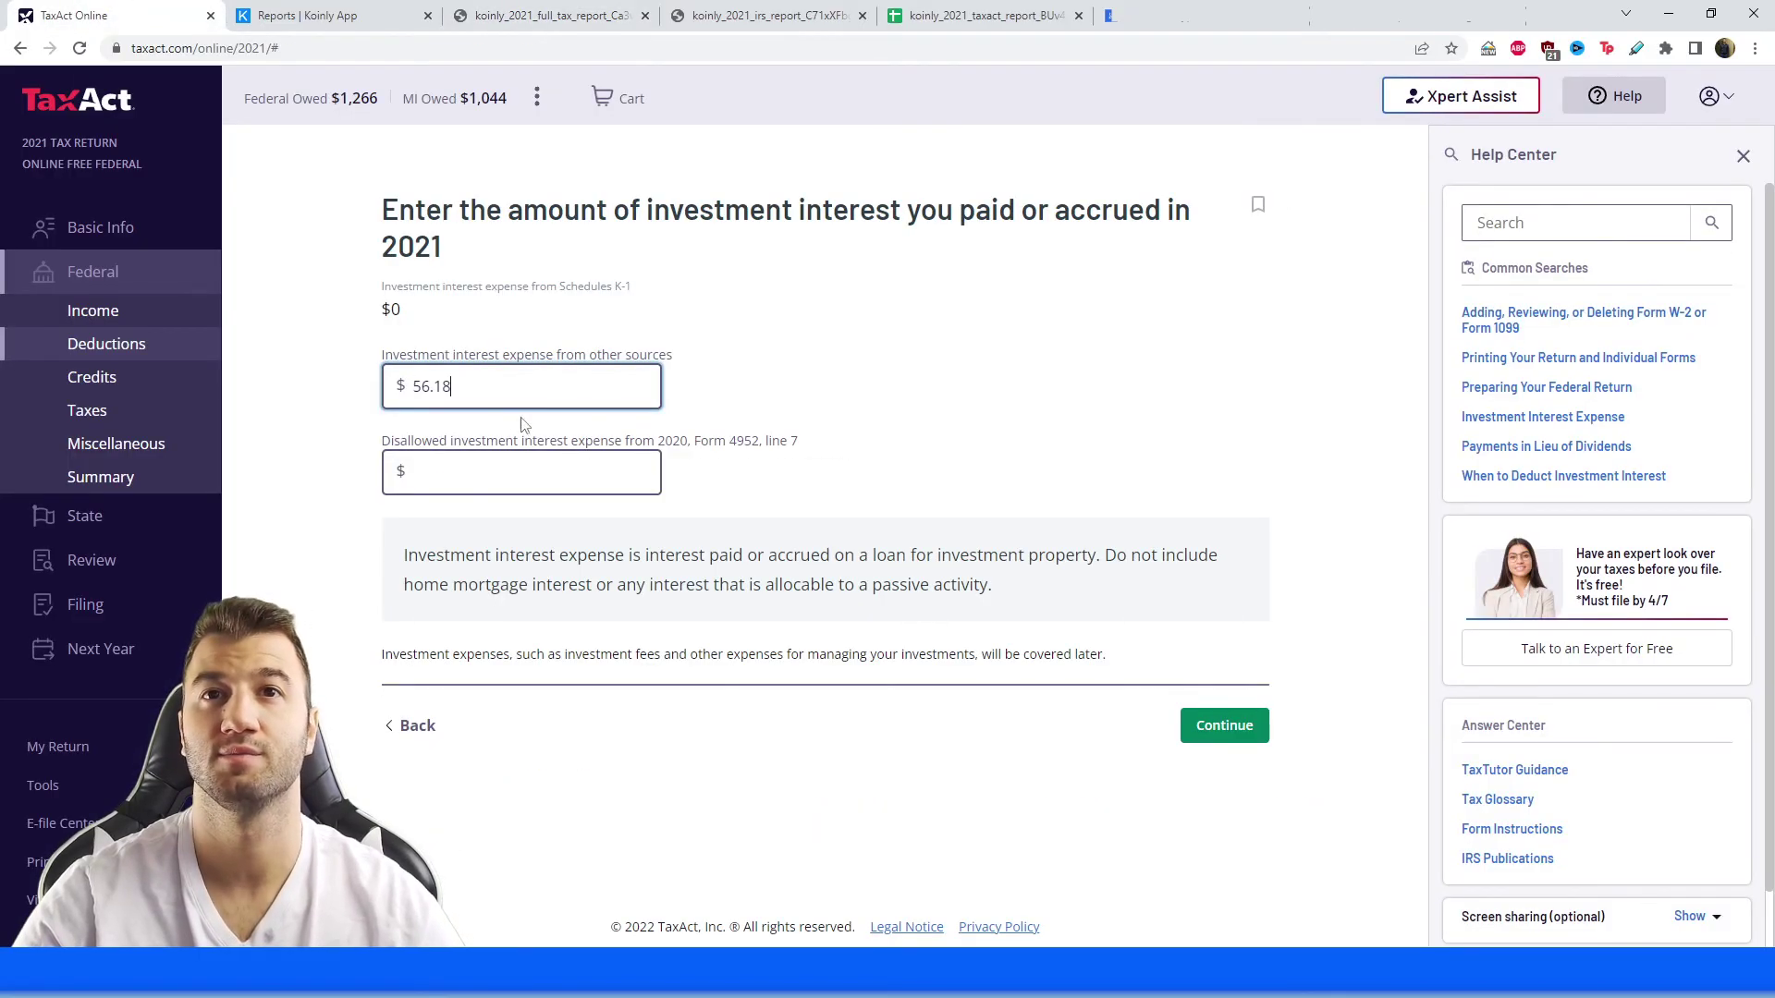
pyautogui.click(1230, 728)
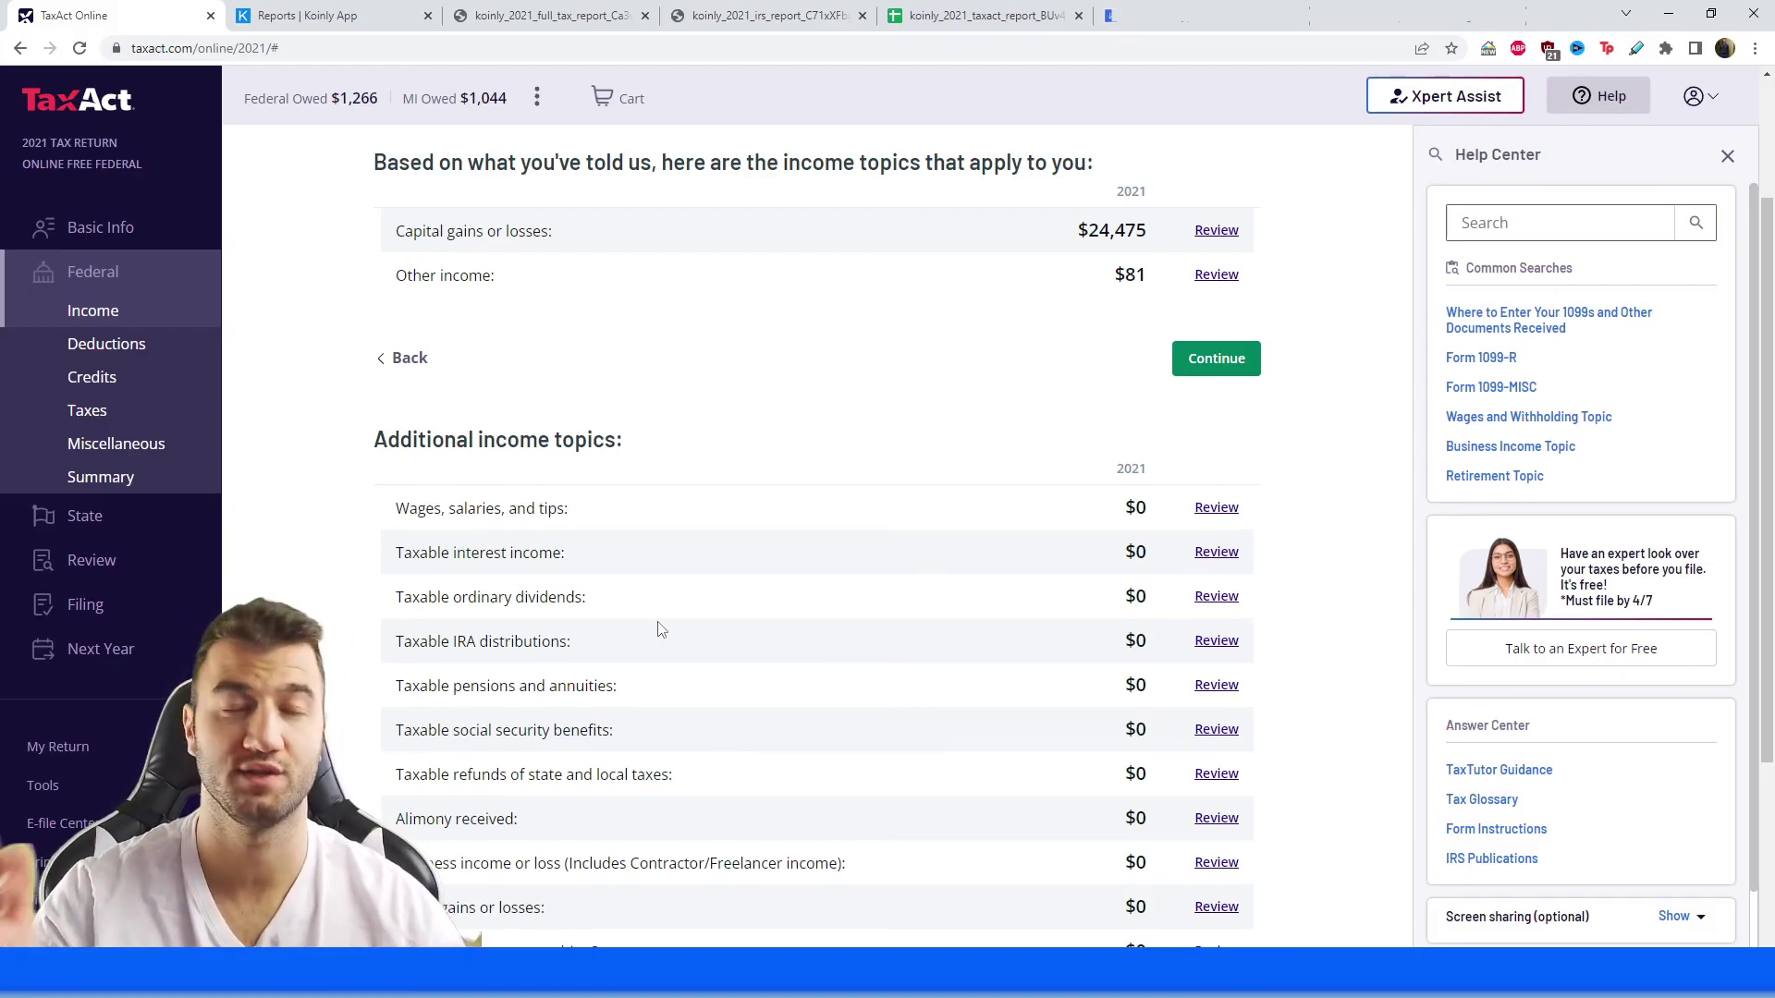
# Scroll to Additional income topics and start reviewing Business income or loss.
pyautogui.scroll(-3, 638, 550)
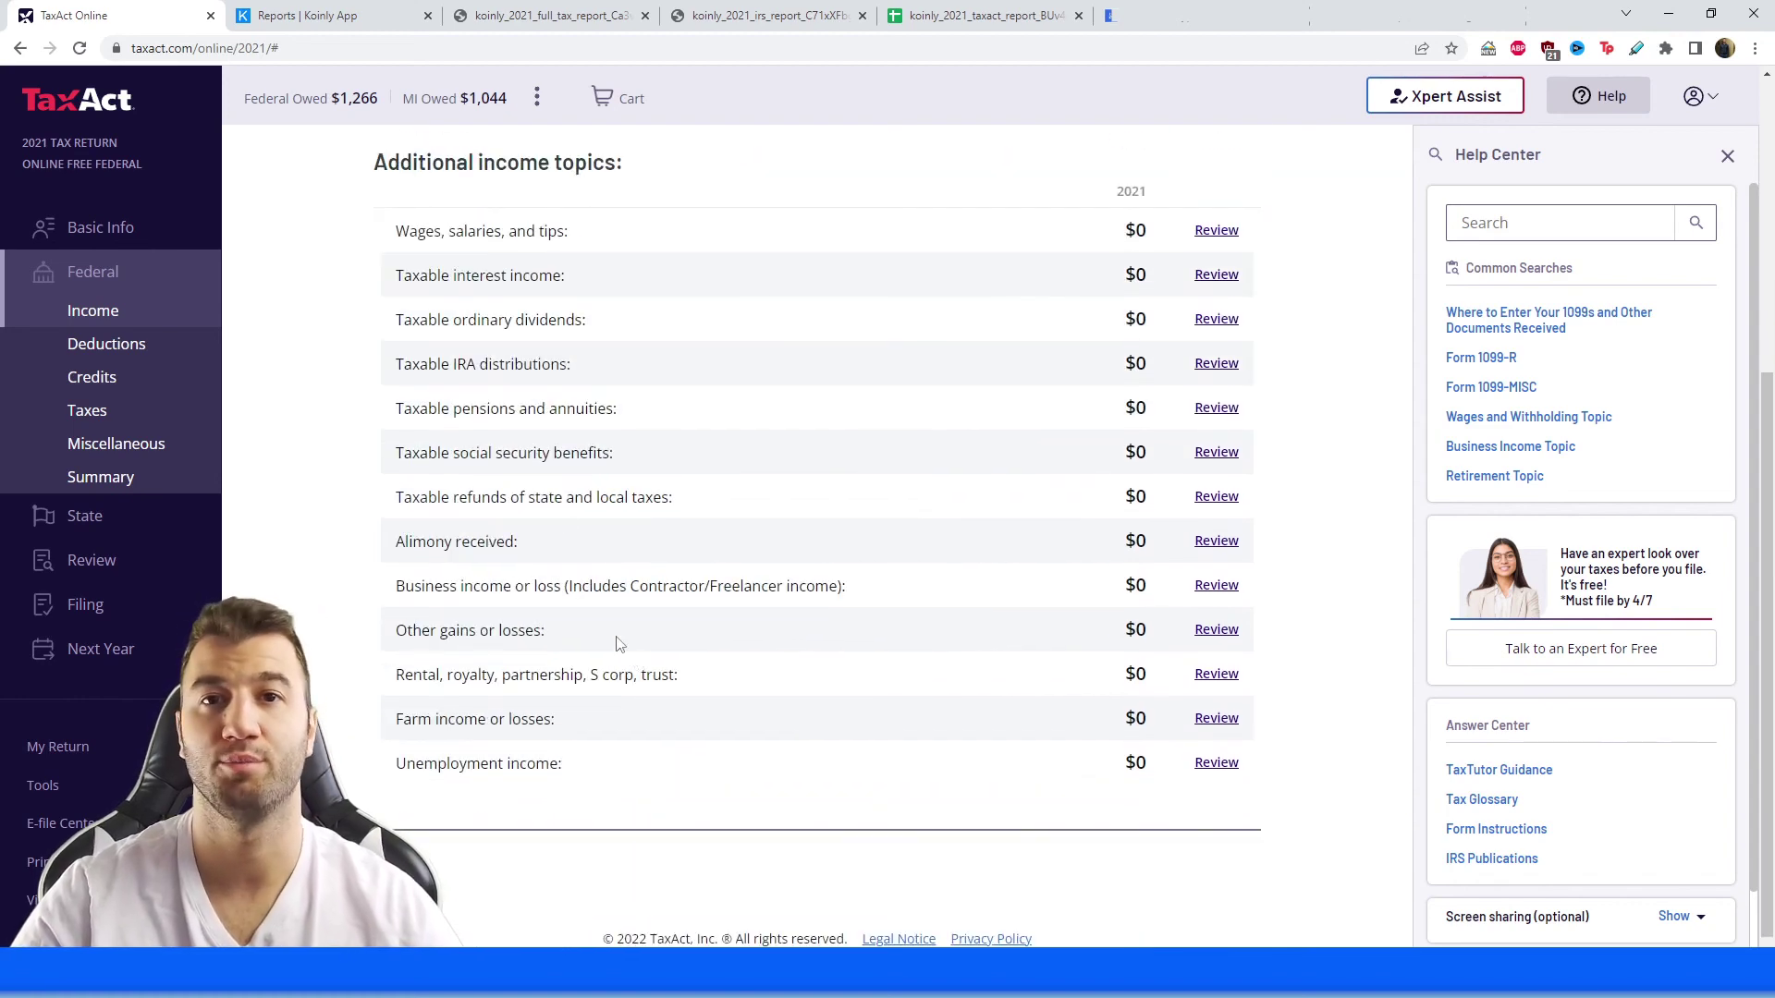
pyautogui.scroll(3, 559, 516)
pyautogui.scroll(3, 559, 516)
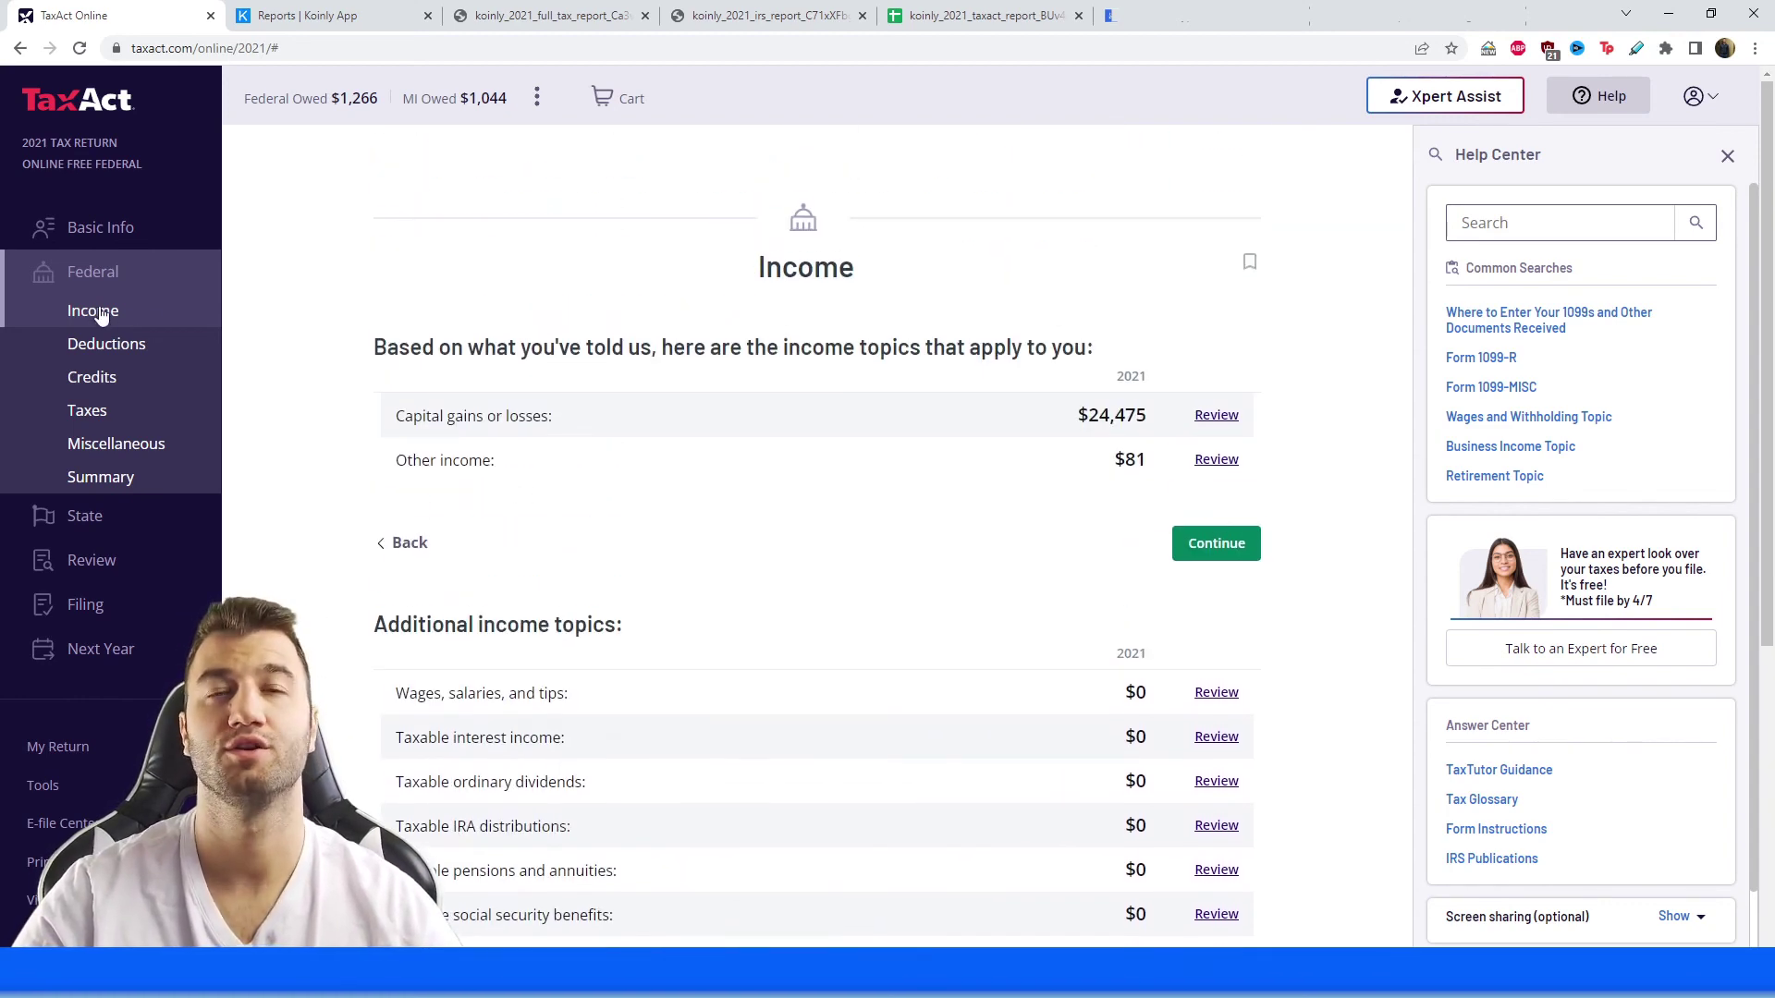
pyautogui.scroll(-5, 876, 453)
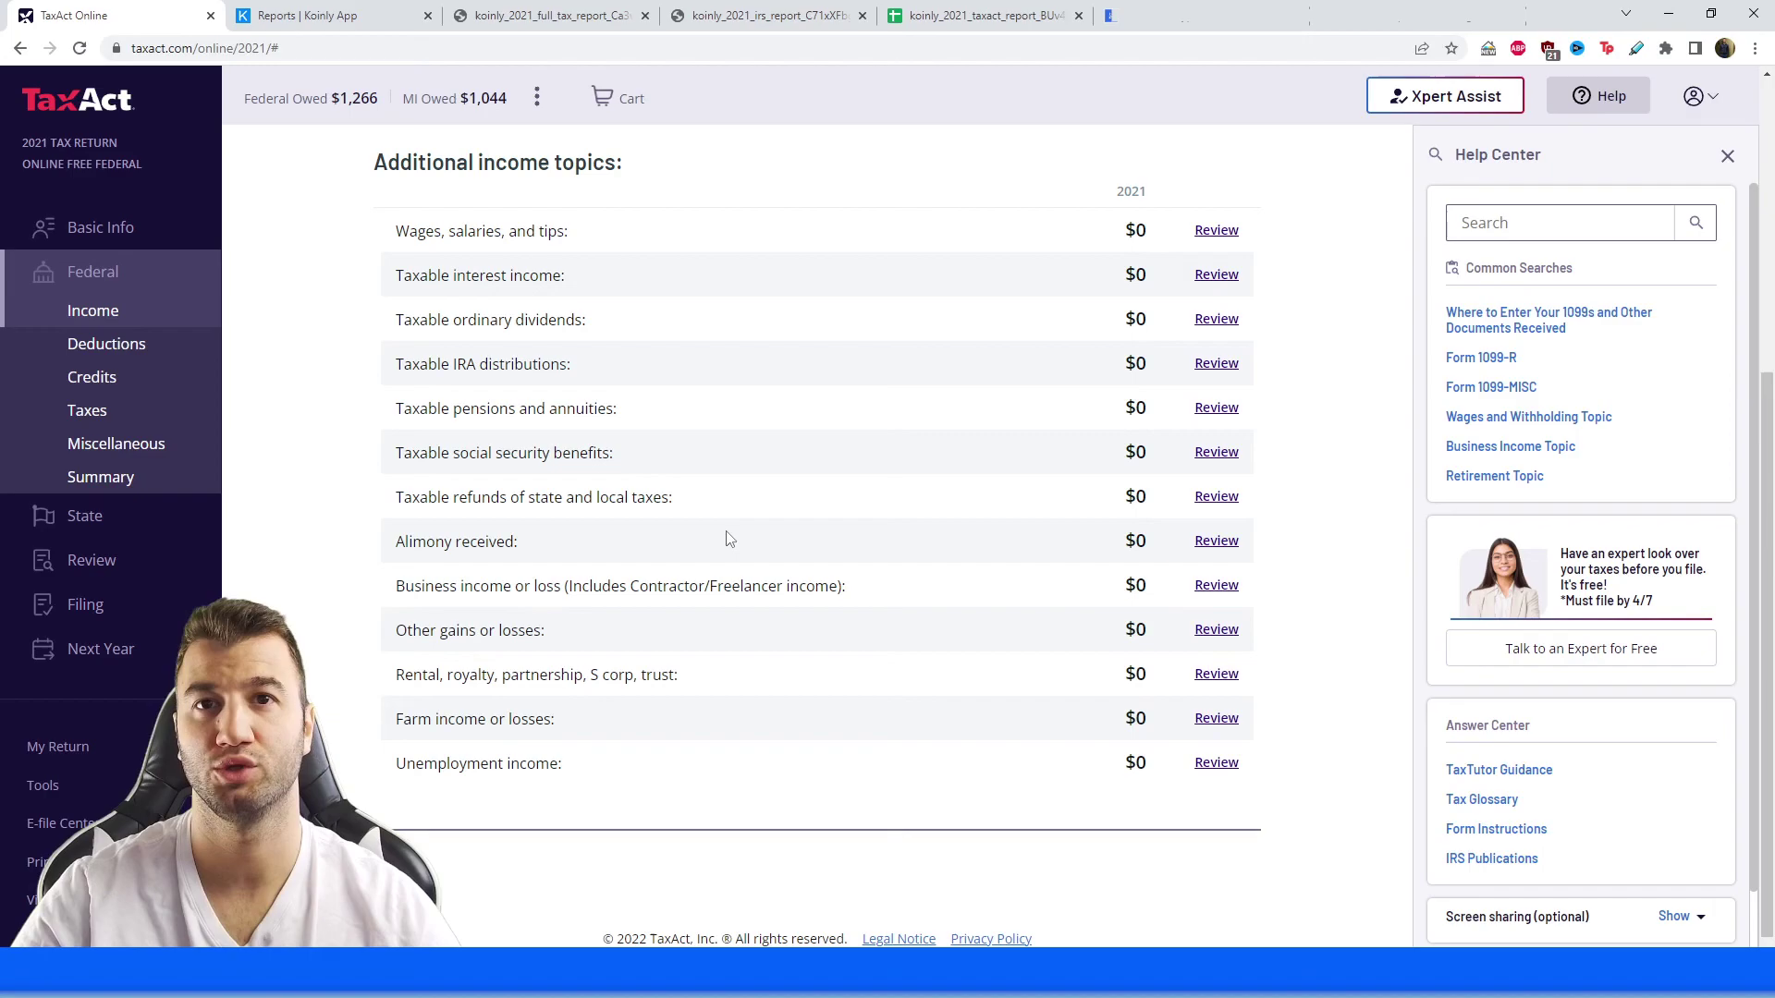
pyautogui.moveTo(397, 601); pyautogui.dragTo(557, 611)
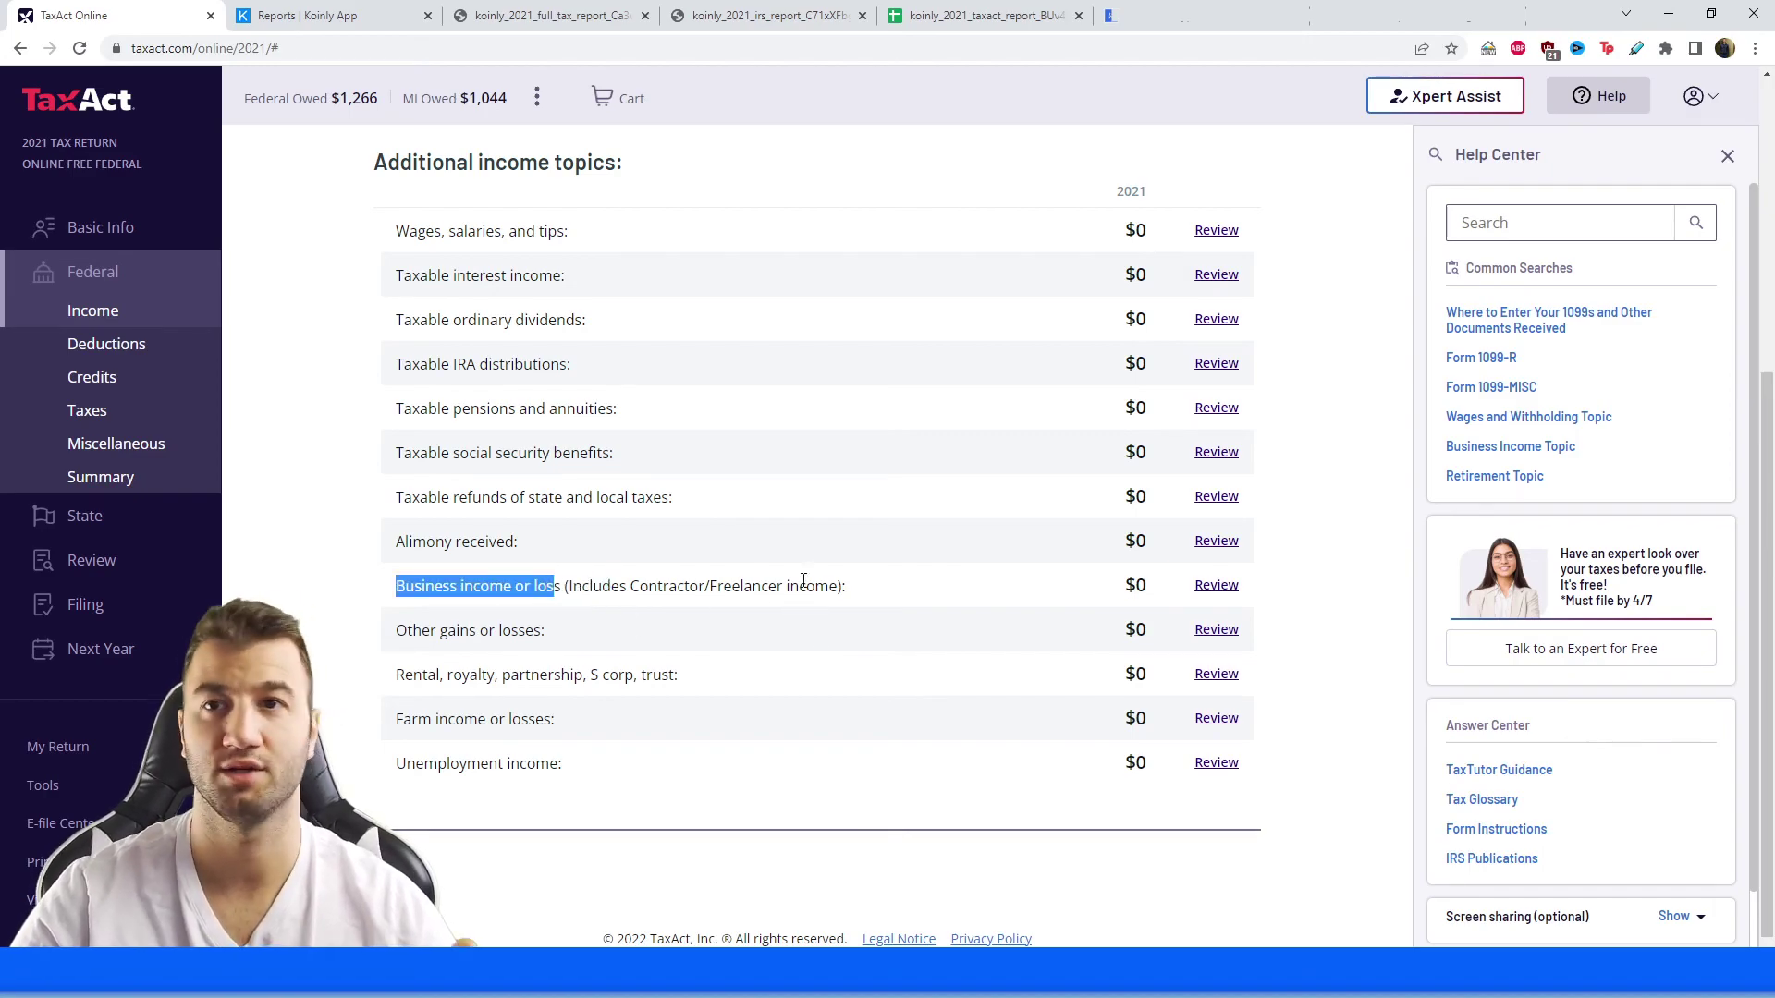
pyautogui.click(1213, 588)
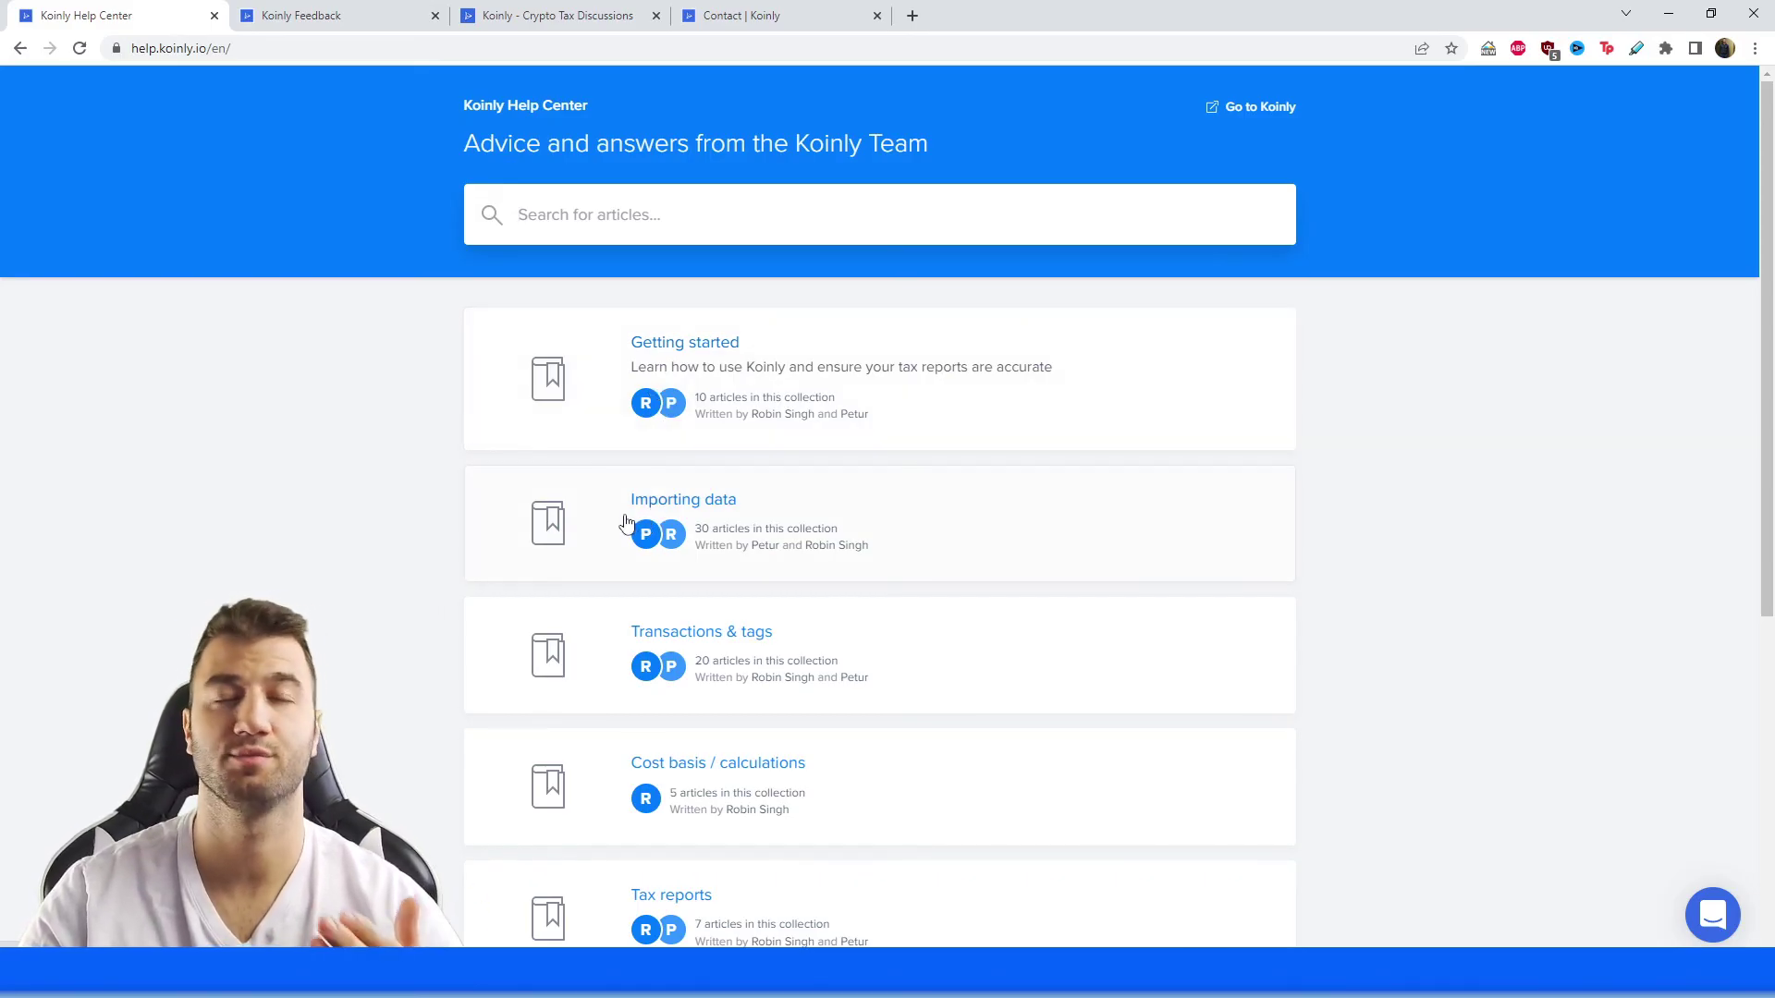
# Browse Koinly's Feedback roadmap and Crypto Tax Discussions, ending on the Contact page.
pyautogui.click(336, 11)
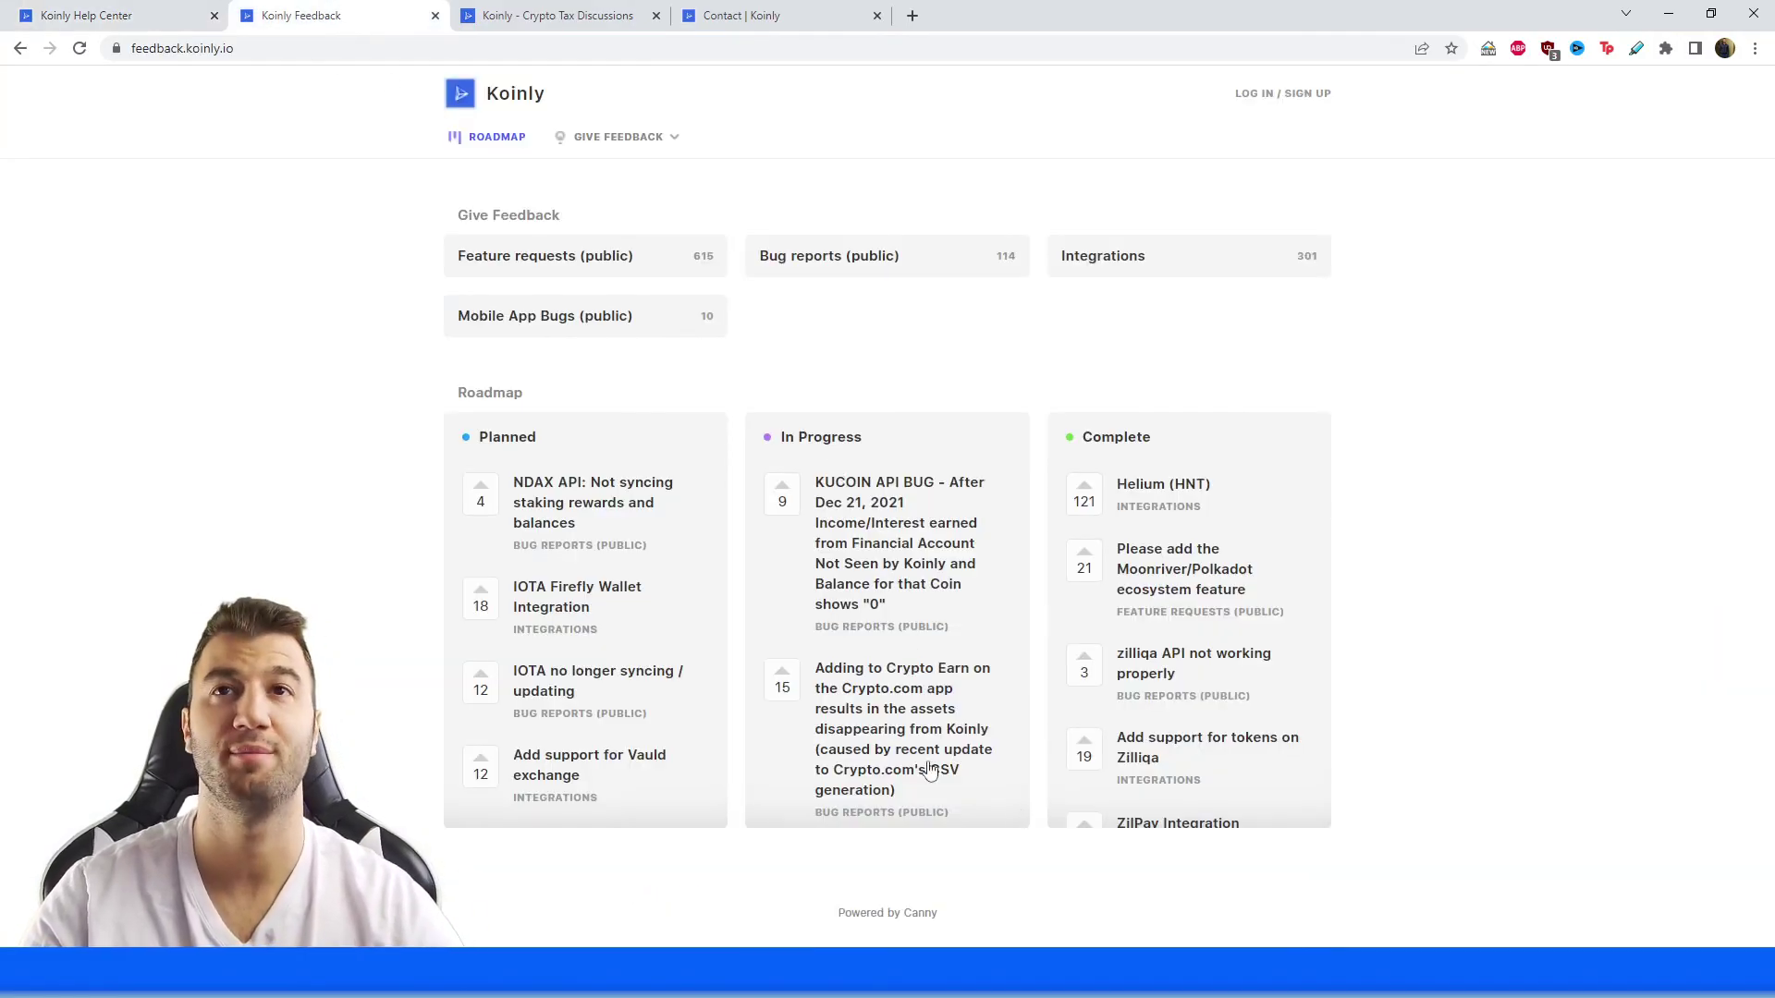
pyautogui.click(559, 15)
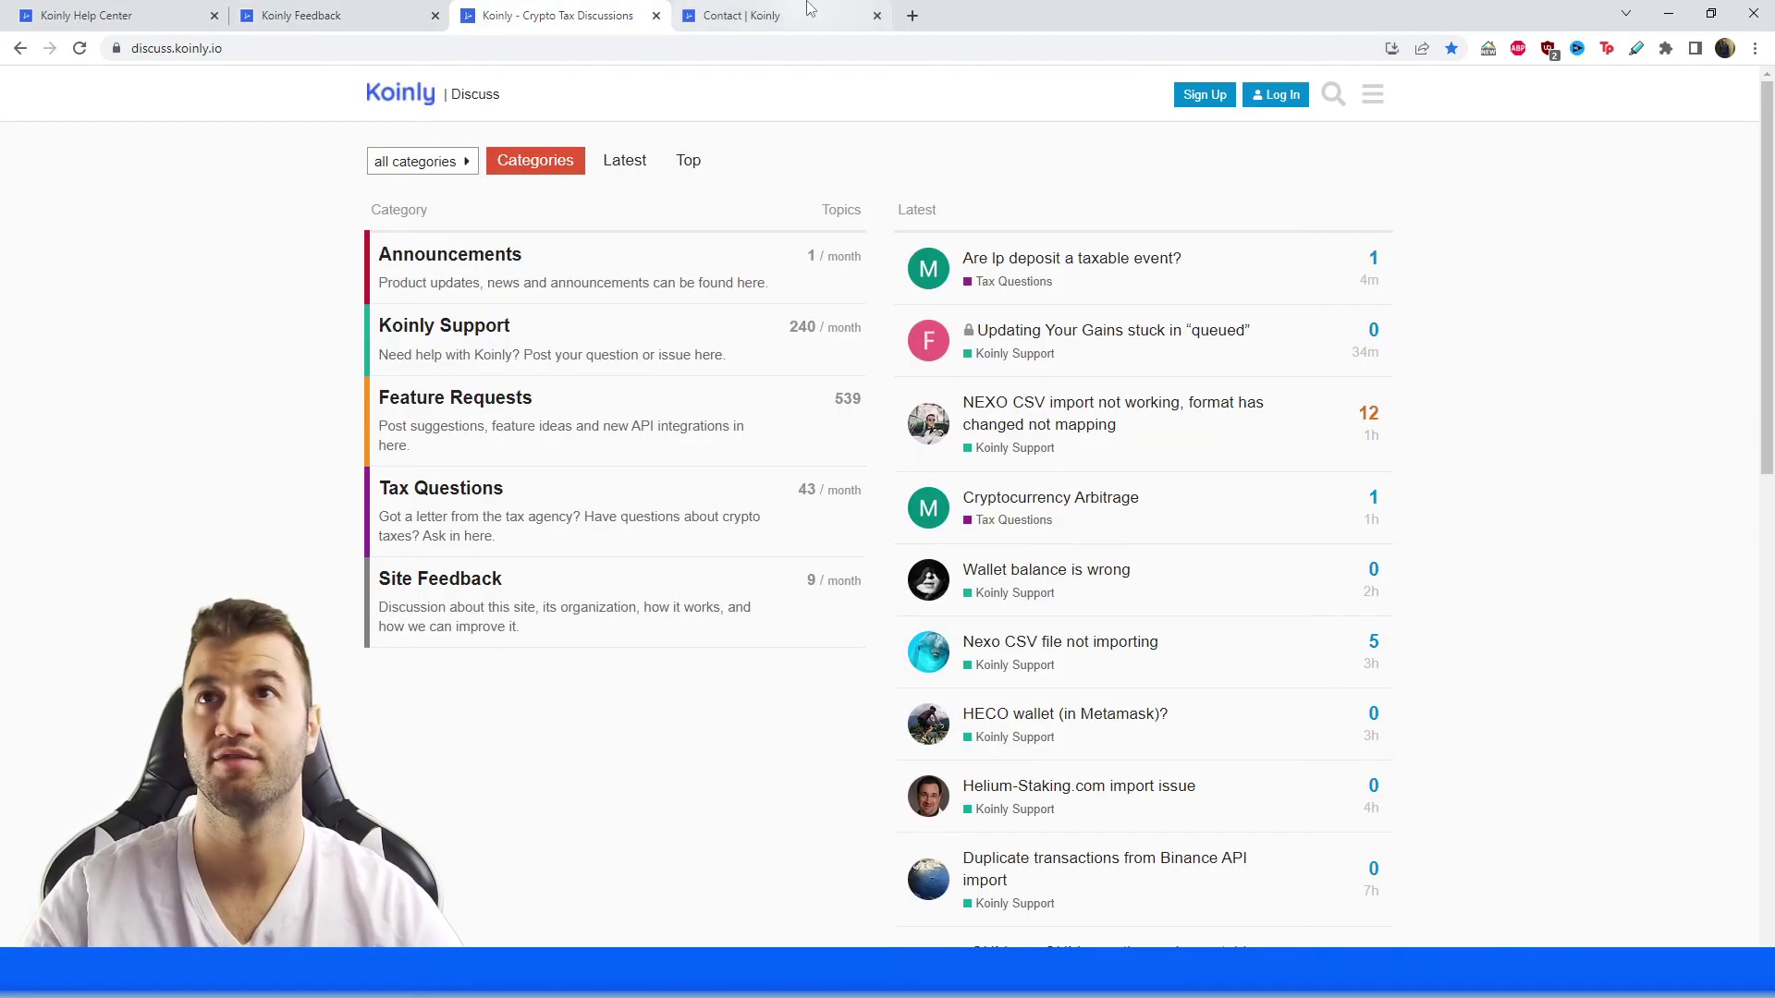
pyautogui.hotkey('ctrl', 'Tab')
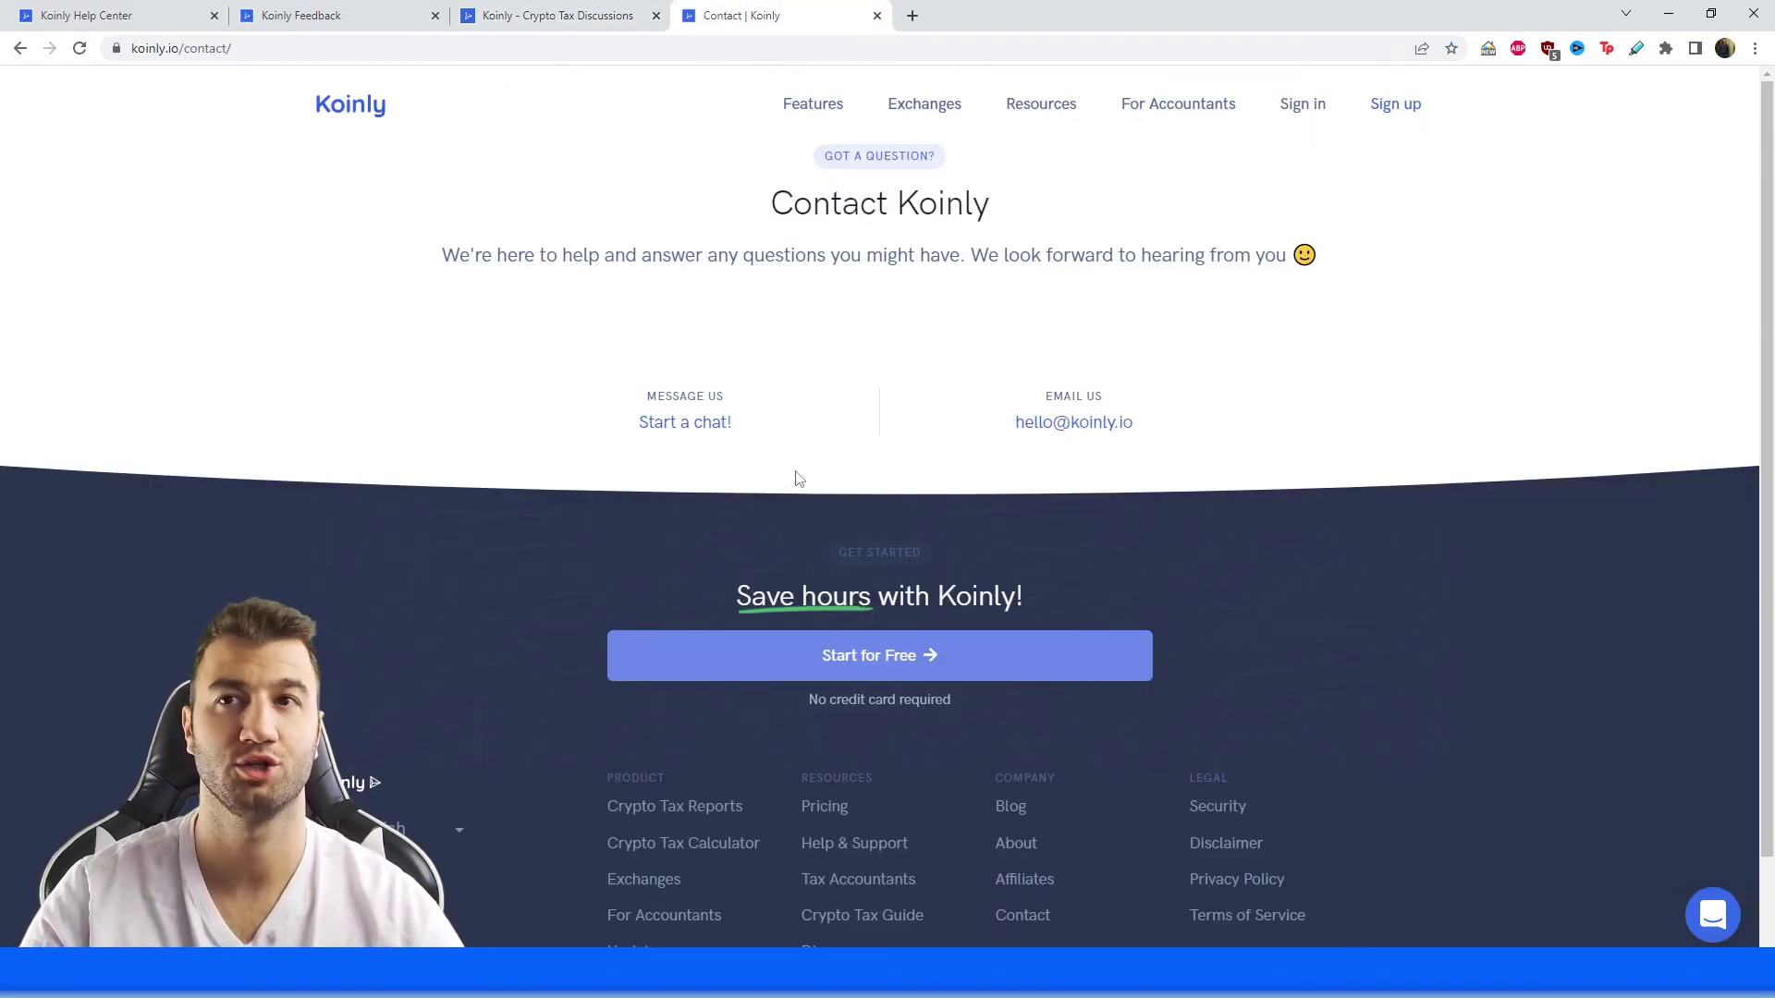